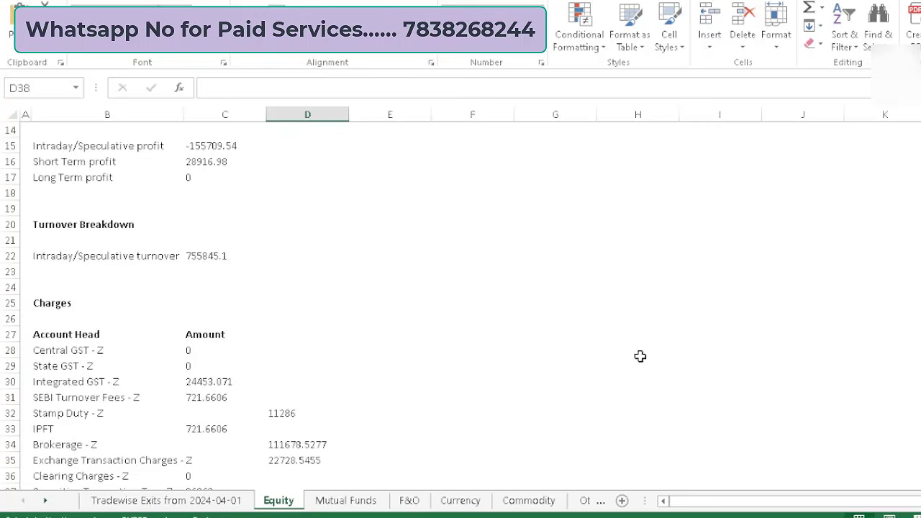
Review the F&O tax statement in the other workbook, and the charges and Intraday trades on the Equity sheet.
{"action": "key", "text": "alt+Tab"}
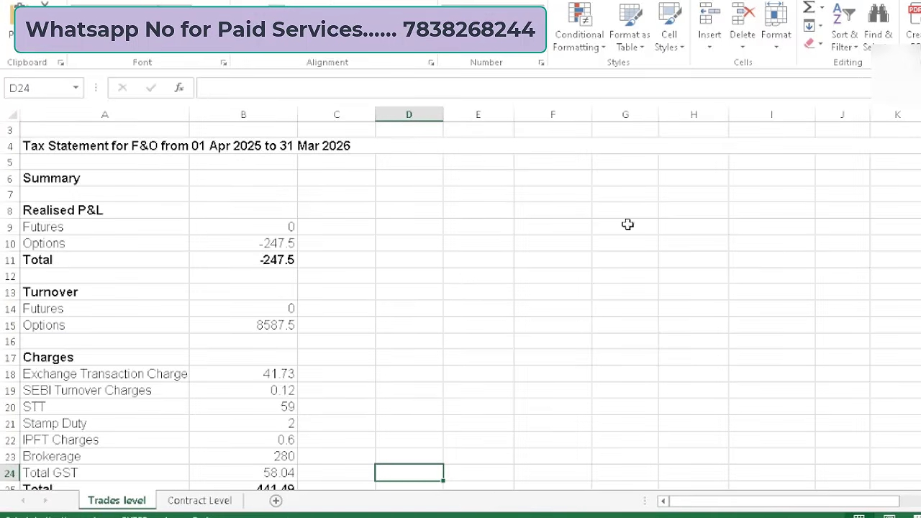
{"action": "key", "text": "alt+Tab"}
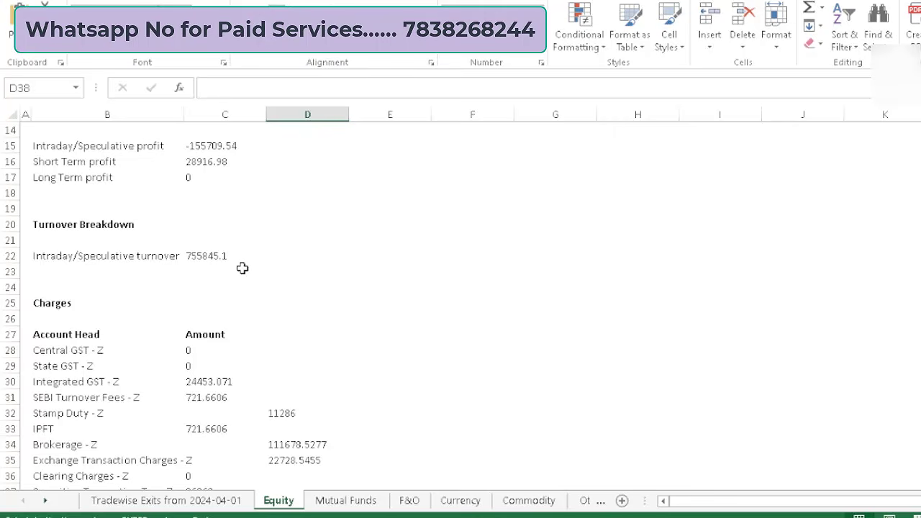
{"action": "key", "text": "Down"}
{"action": "key", "text": "Down"}
{"action": "key", "text": "Down"}
{"action": "key", "text": "Down"}
{"action": "key", "text": "Down"}
{"action": "key", "text": "Down"}
{"action": "key", "text": "Down"}
{"action": "key", "text": "Down"}
{"action": "key", "text": "Down"}
{"action": "key", "text": "Down"}
{"action": "key", "text": "Down"}
{"action": "key", "text": "Down"}
{"action": "key", "text": "Down"}
{"action": "key", "text": "Down"}
{"action": "key", "text": "Down"}
{"action": "key", "text": "Down"}
{"action": "key", "text": "Down"}
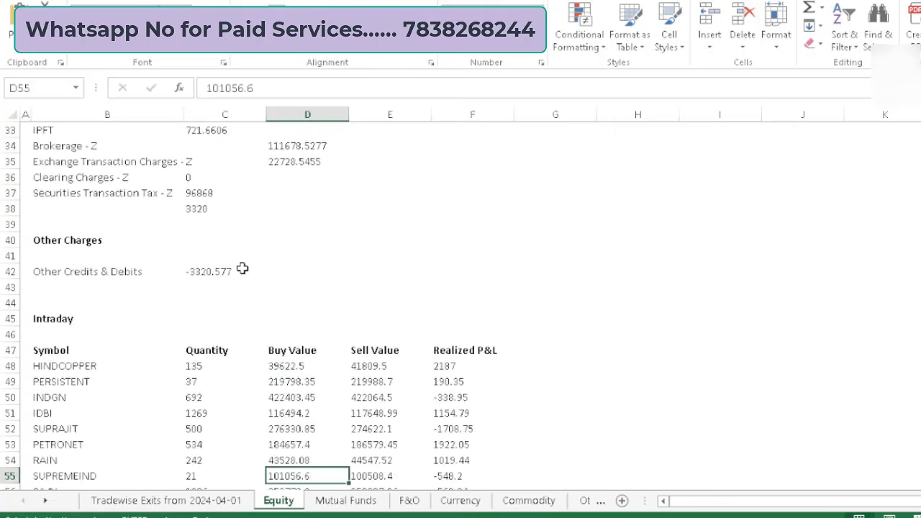
{"action": "key", "text": "Down"}
{"action": "key", "text": "Down"}
{"action": "key", "text": "Down"}
{"action": "key", "text": "Down"}
{"action": "key", "text": "Down"}
{"action": "key", "text": "Down"}
{"action": "key", "text": "Down"}
{"action": "key", "text": "Down"}
{"action": "key", "text": "Down"}
{"action": "key", "text": "Down"}
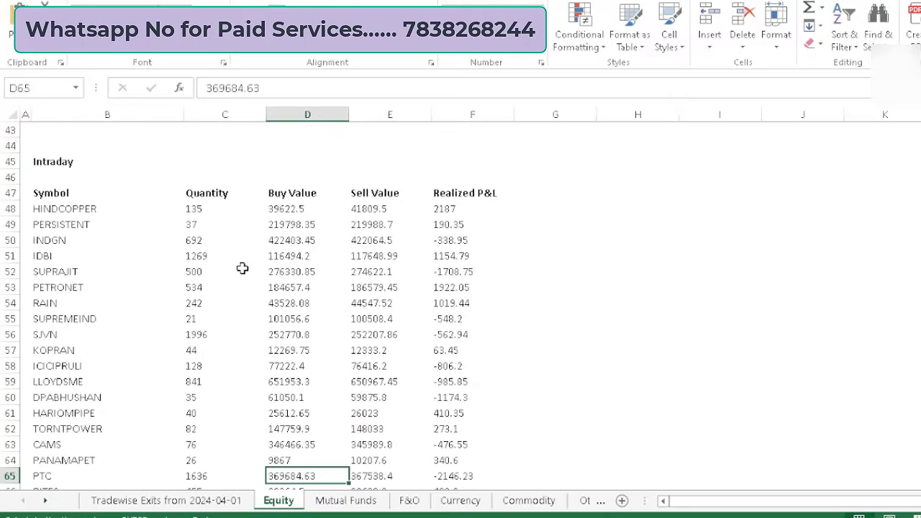
{"action": "key", "text": "Down"}
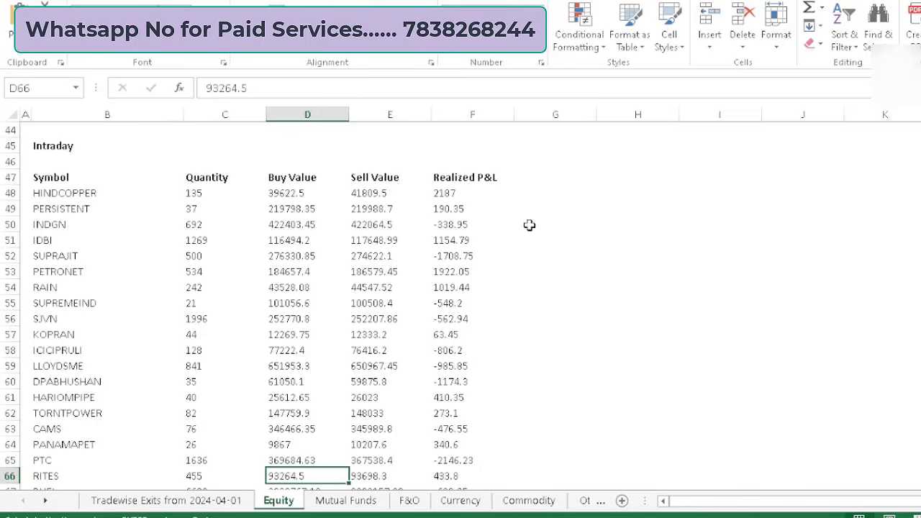
Enter the formula =ABS(F48) in cell G48, beside the first Intraday trade's realized P&L.
{"action": "left_click", "coordinate": [533, 197]}
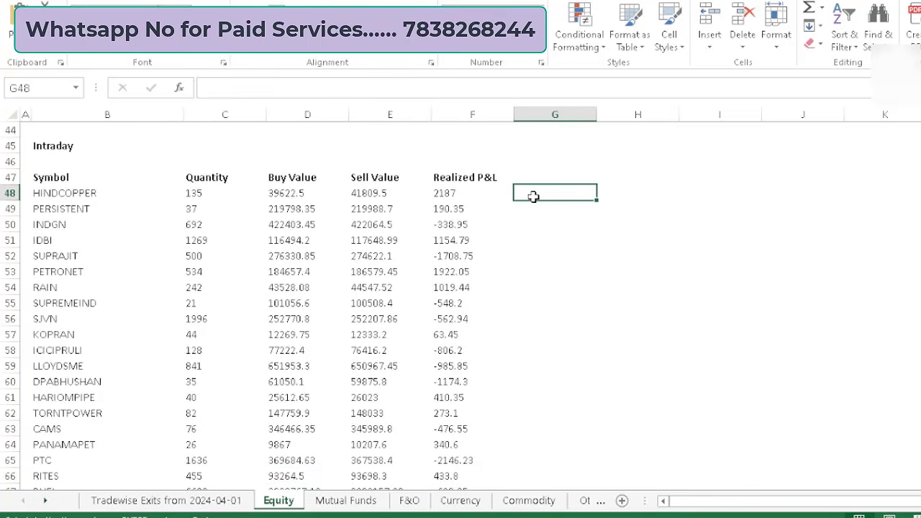
{"action": "type", "text": "=a"}
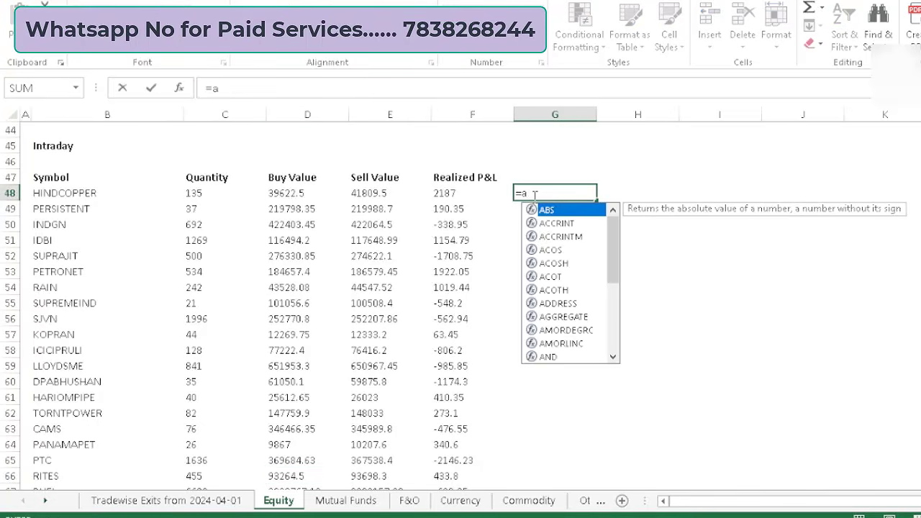
{"action": "type", "text": "bs("}
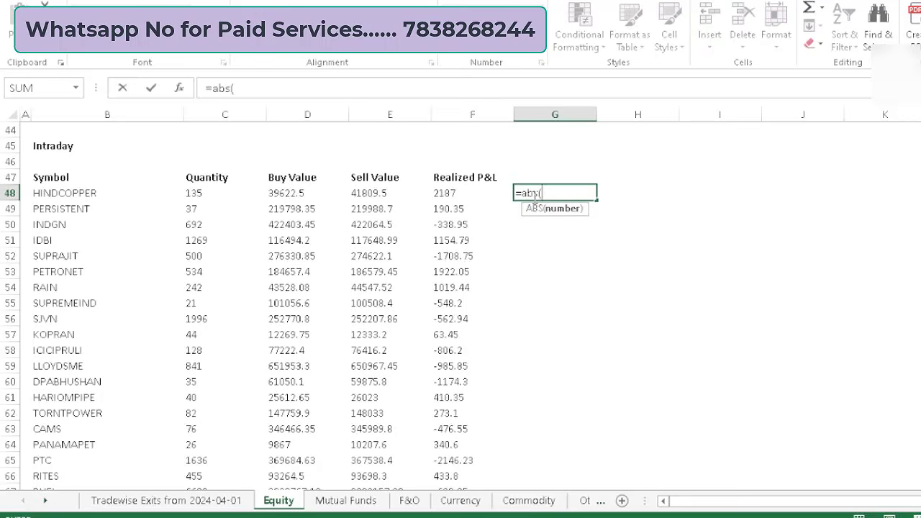
{"action": "left_click", "coordinate": [444, 195]}
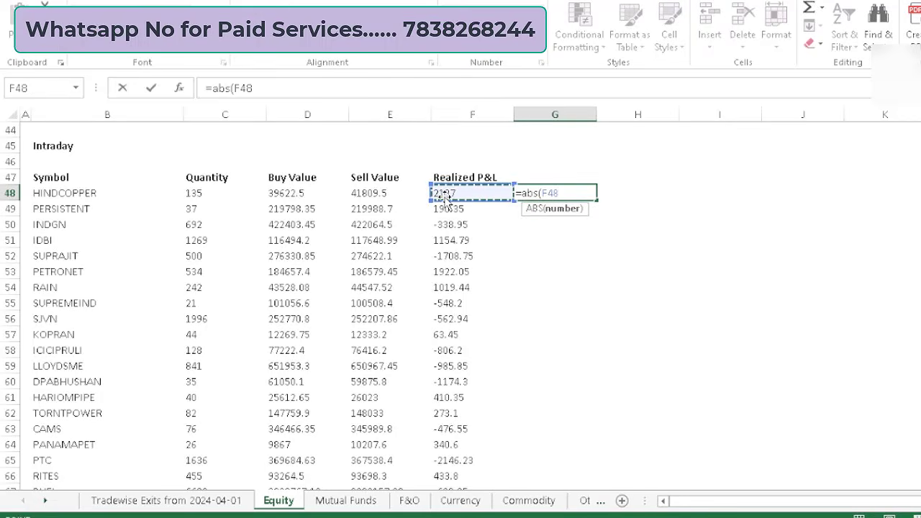
{"action": "type", "text": ")"}
{"action": "key", "text": "Return"}
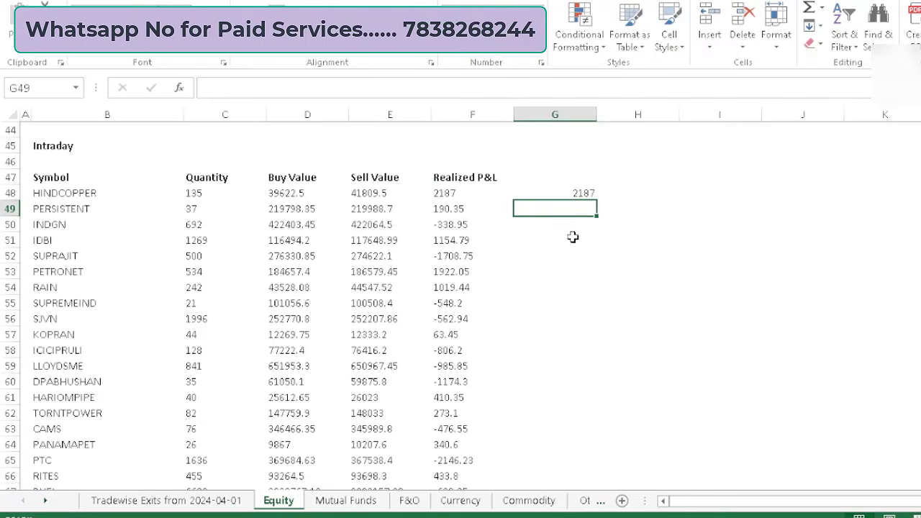
Fill the ABS formula from G48 down to G652, covering every Intraday trade.
{"action": "left_click", "coordinate": [567, 192]}
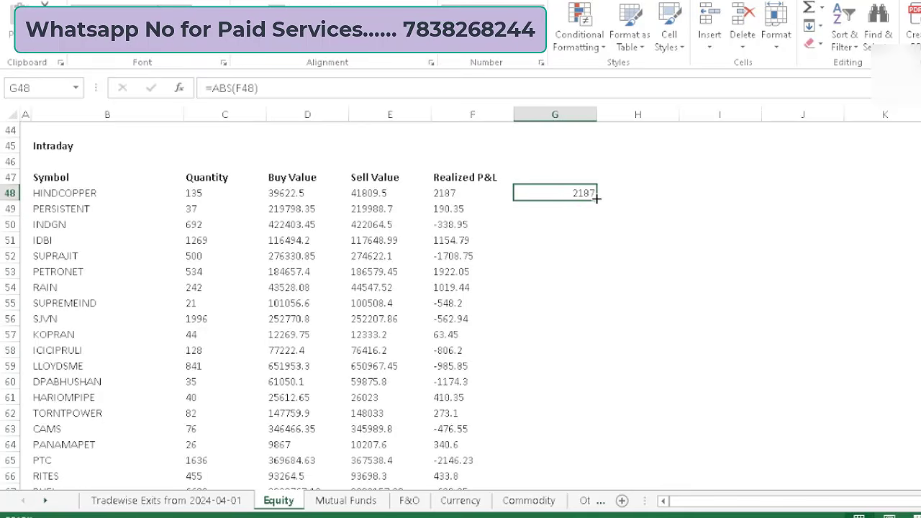
{"action": "left_click_drag", "start_coordinate": [596, 198], "coordinate": [596, 502]}
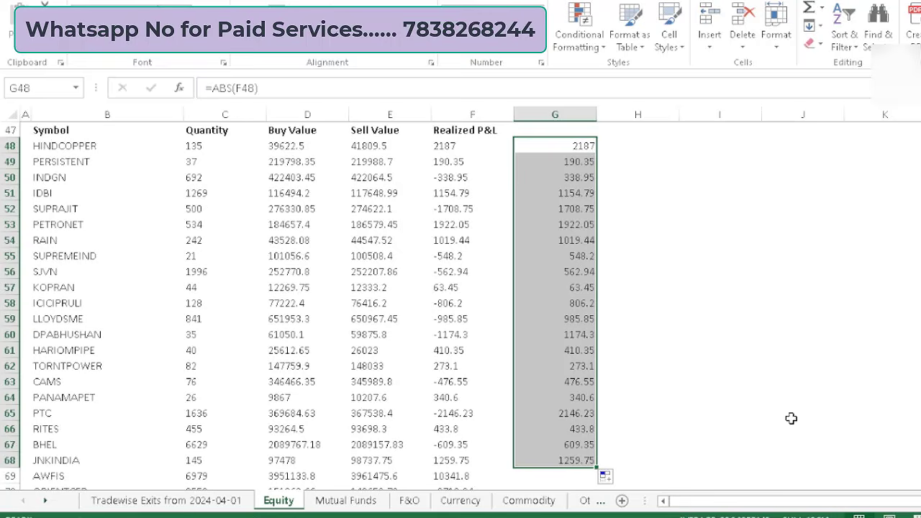
{"action": "scroll", "coordinate": [898, 398], "scroll_direction": "down", "scroll_amount": 4}
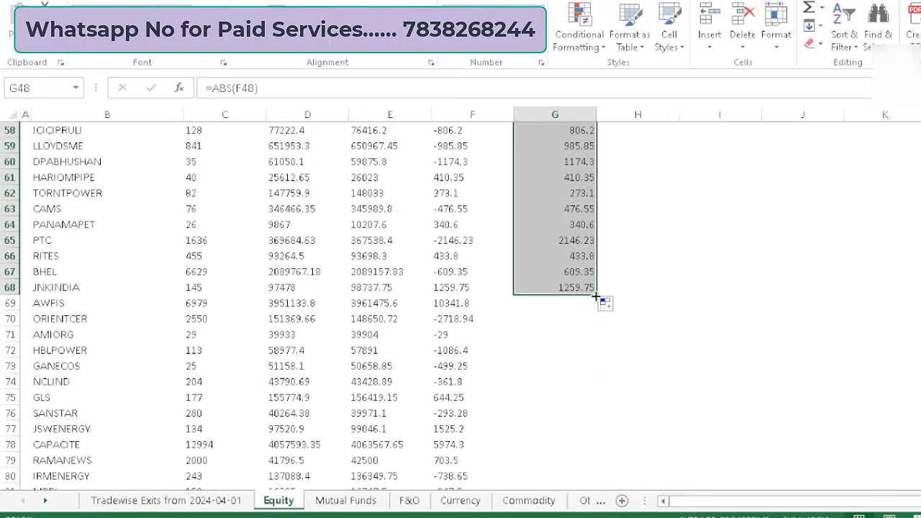
{"action": "left_click_drag", "start_coordinate": [598, 295], "coordinate": [584, 193]}
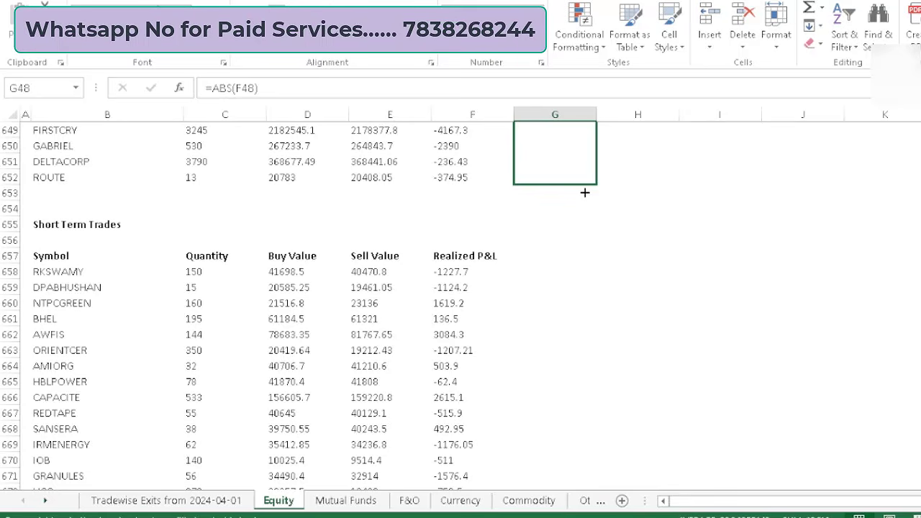
{"action": "left_click_drag", "start_coordinate": [584, 192], "coordinate": [584, 193]}
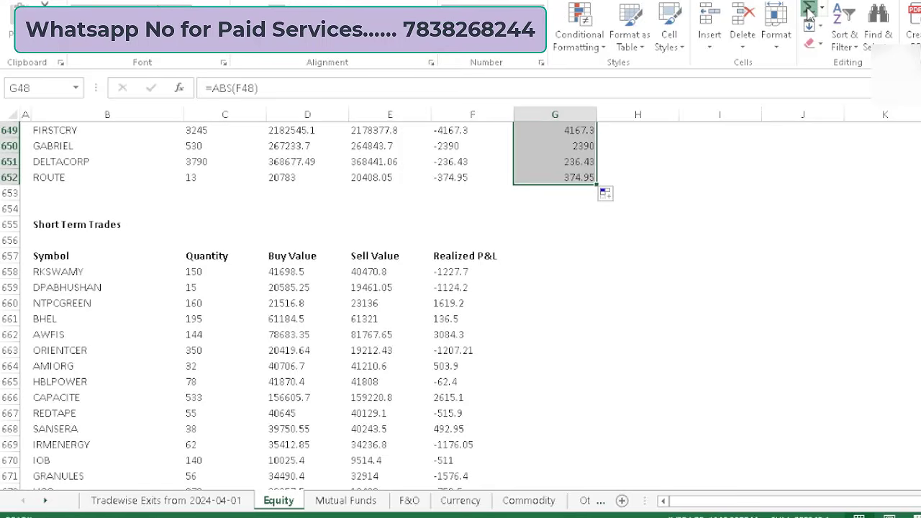
Total the absolute P&L values of G48:G652 in cell G653 with AutoSum.
{"action": "key", "text": "ctrl+BackSpace"}
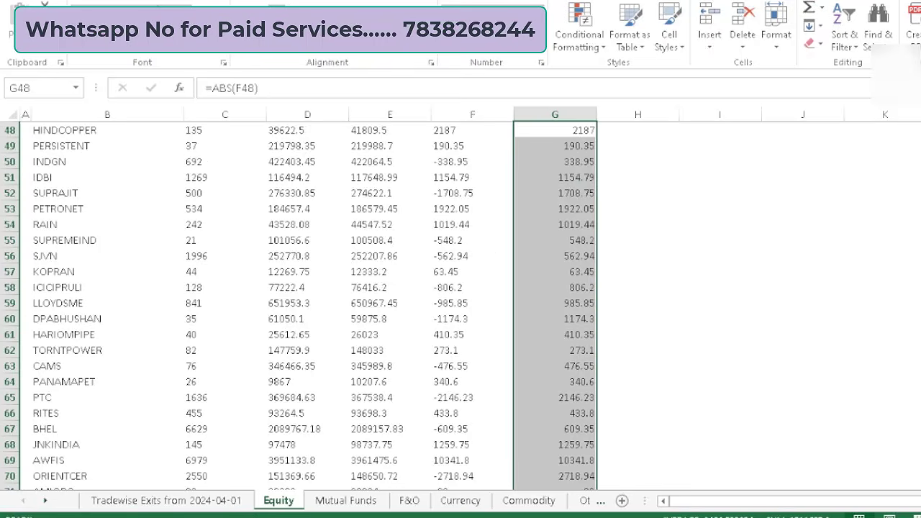
{"action": "scroll", "coordinate": [299, 306], "scroll_direction": "down", "scroll_amount": 20}
{"action": "scroll", "coordinate": [299, 306], "scroll_direction": "down", "scroll_amount": 20}
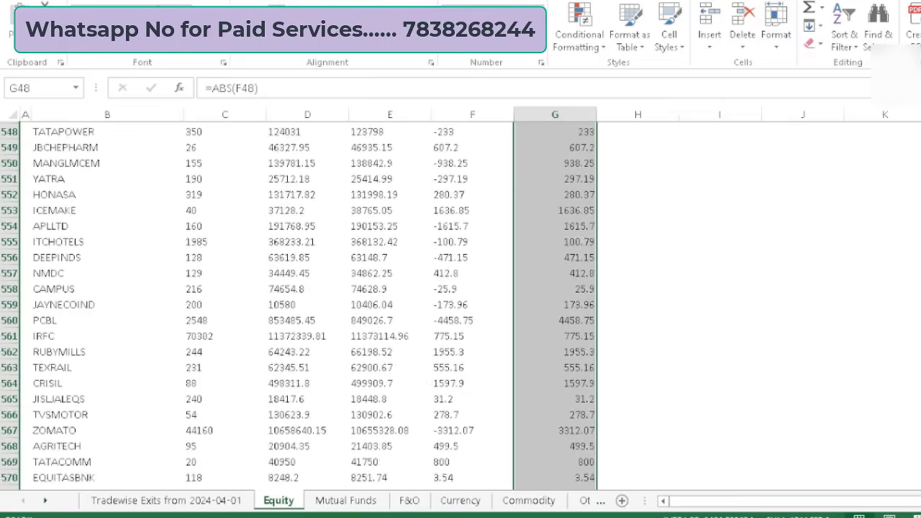
{"action": "scroll", "coordinate": [300, 306], "scroll_direction": "down", "scroll_amount": 11}
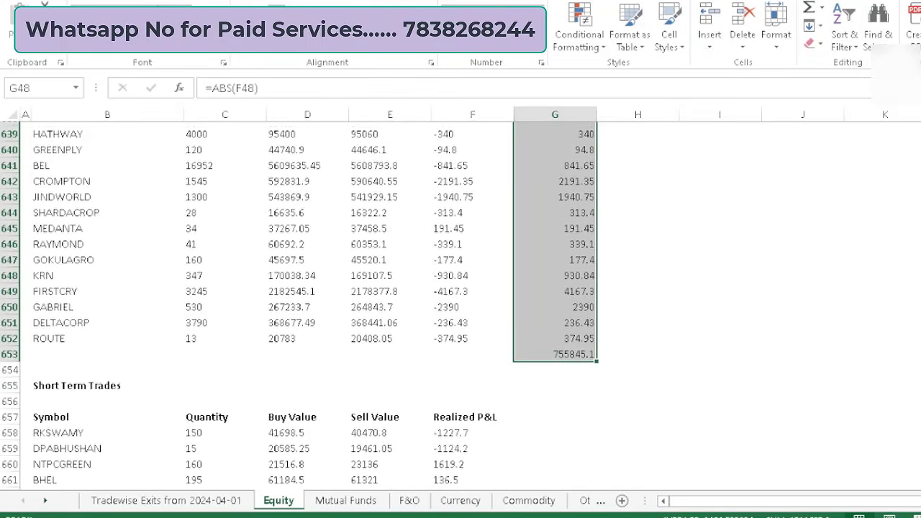
Check the Equity sheet's turnover breakdown, and the realised P&L and turnover in the F&O tax statement workbook.
{"action": "scroll", "coordinate": [299, 306], "scroll_direction": "up", "scroll_amount": 20}
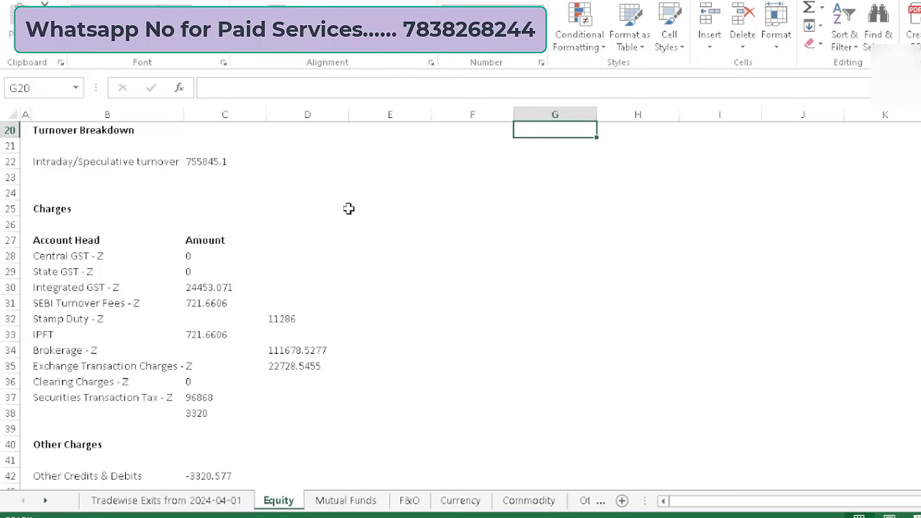
{"action": "key", "text": "alt+Tab"}
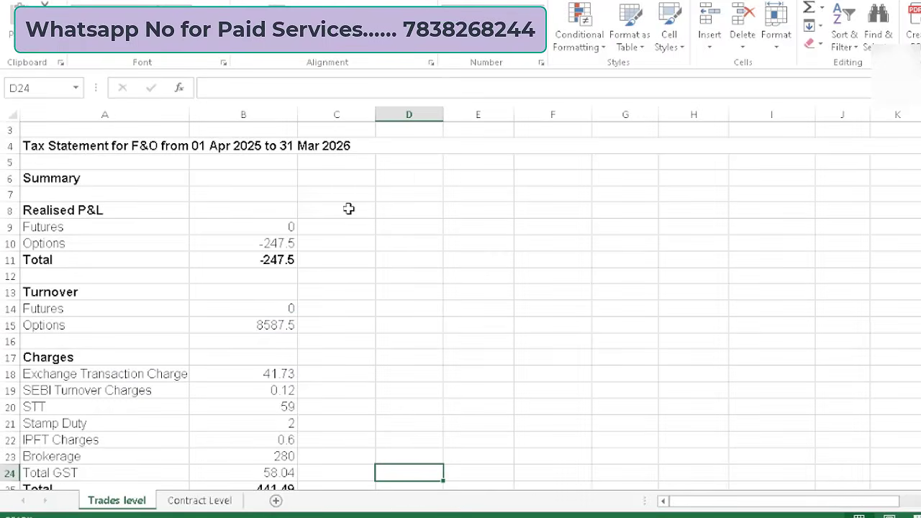
{"action": "left_click", "coordinate": [423, 290]}
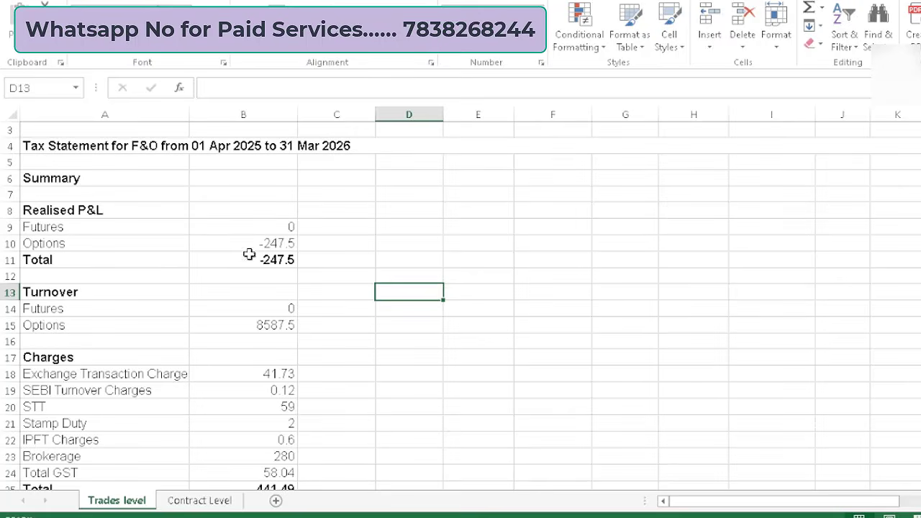
{"action": "left_click", "coordinate": [496, 257]}
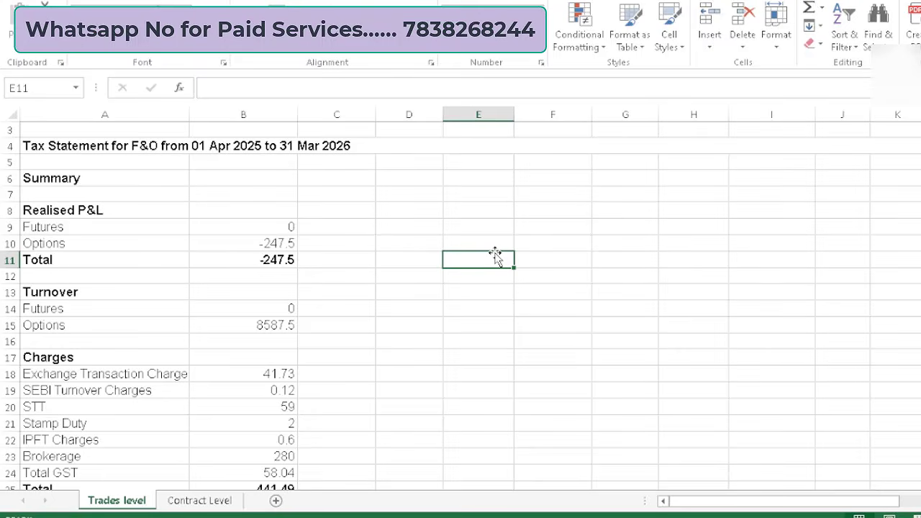
Return to the Equity workbook and review its intraday, short-term and long-term profit figures and turnover breakdown.
{"action": "key", "text": "alt+Tab"}
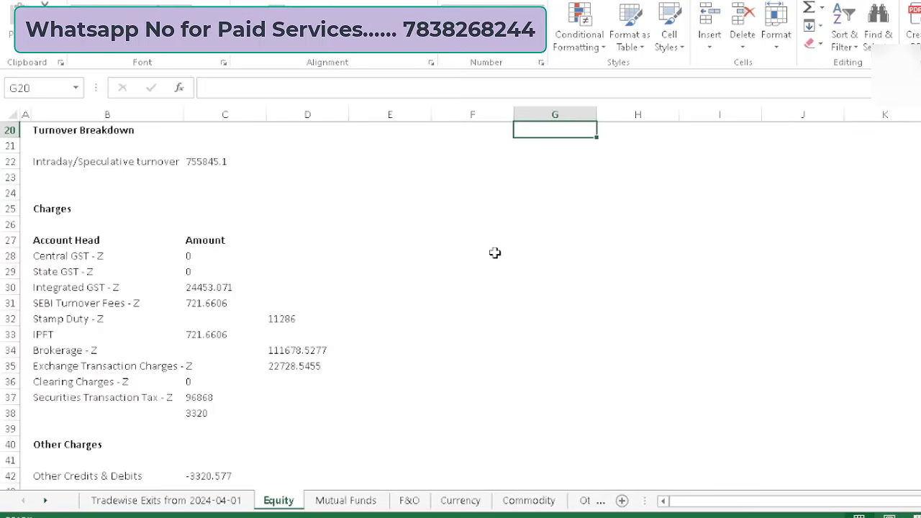
{"action": "key", "text": "Up"}
{"action": "key", "text": "Up"}
{"action": "key", "text": "Up"}
{"action": "key", "text": "Up"}
{"action": "key", "text": "Up"}
{"action": "key", "text": "Up"}
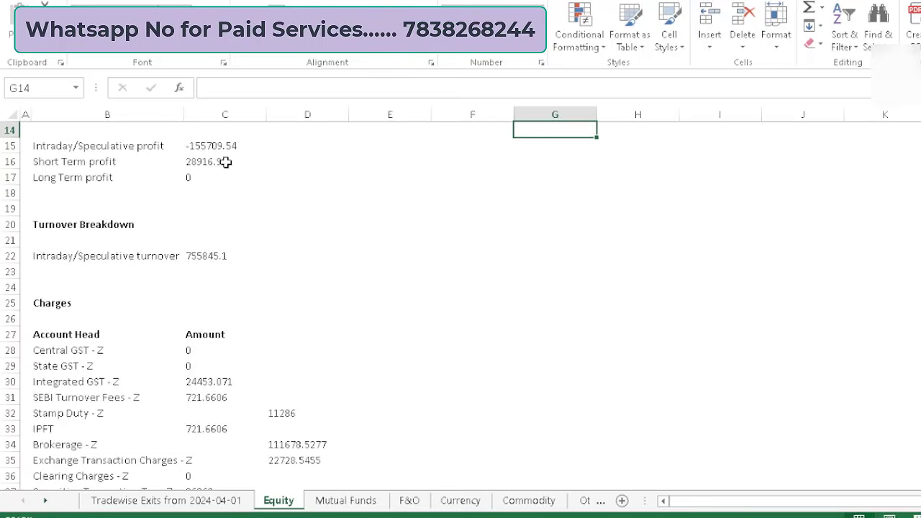
{"action": "left_click", "coordinate": [253, 214]}
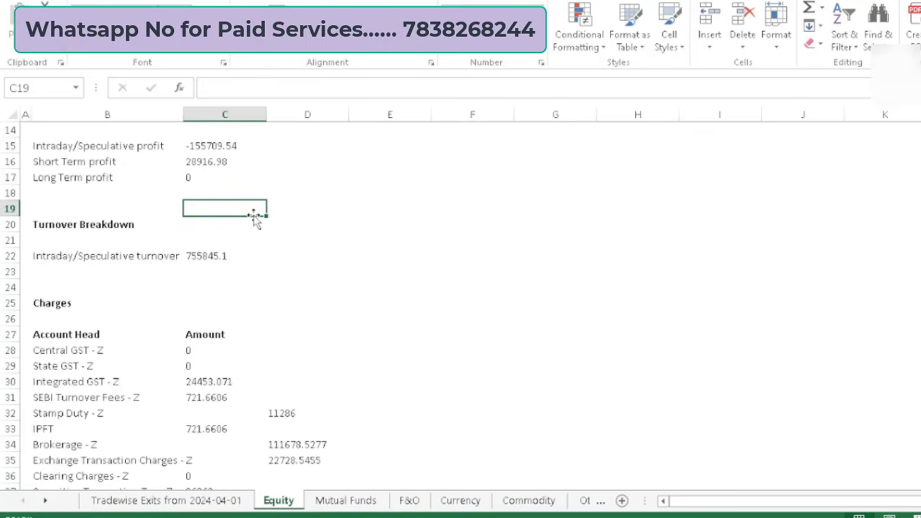
{"action": "key", "text": "Down"}
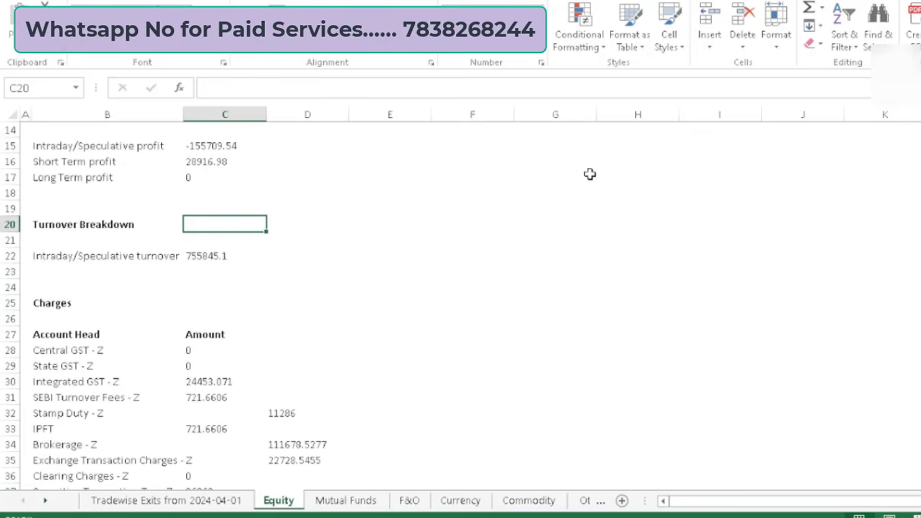
Examine the Short Term Trades list and its sell value, buy value and realized P&L totals in row 746.
{"action": "scroll", "coordinate": [461, 302], "scroll_direction": "down", "scroll_amount": 20}
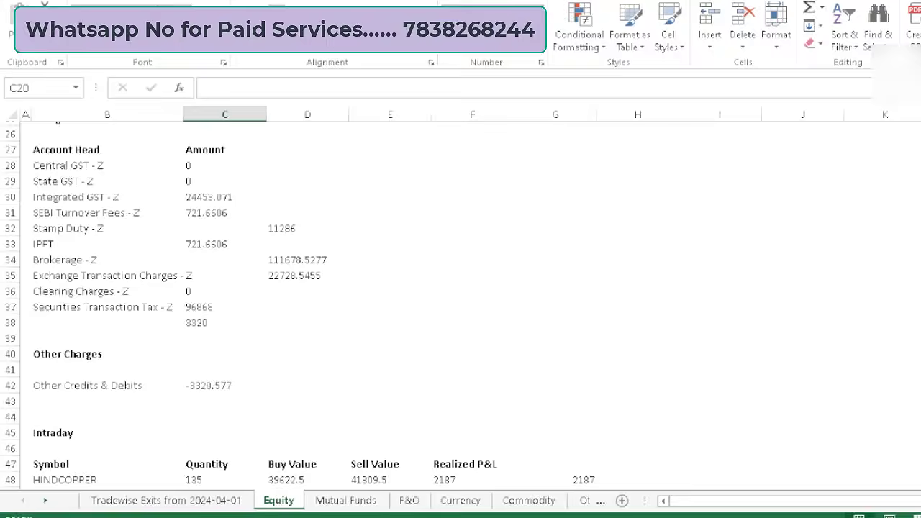
{"action": "scroll", "coordinate": [461, 302], "scroll_direction": "down", "scroll_amount": 20}
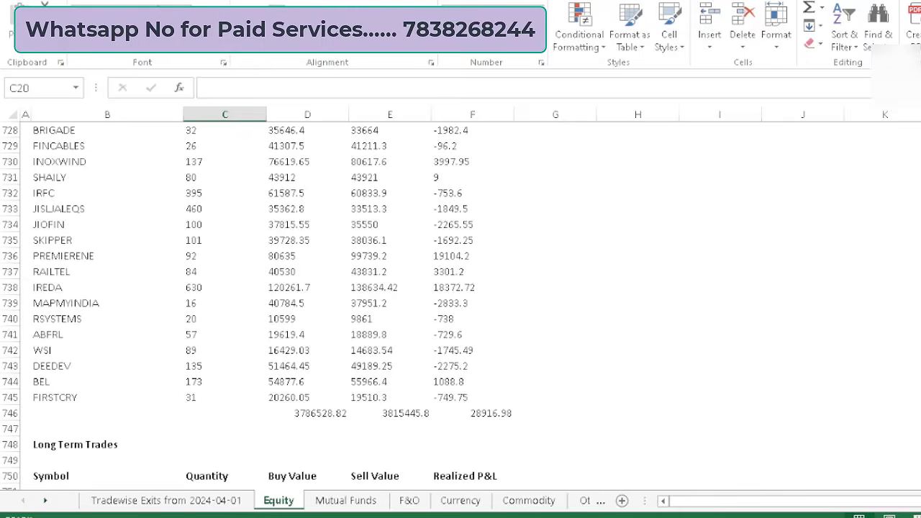
{"action": "scroll", "coordinate": [461, 302], "scroll_direction": "up", "scroll_amount": 20}
{"action": "scroll", "coordinate": [460, 302], "scroll_direction": "down", "scroll_amount": 3}
{"action": "scroll", "coordinate": [461, 302], "scroll_direction": "up", "scroll_amount": 2}
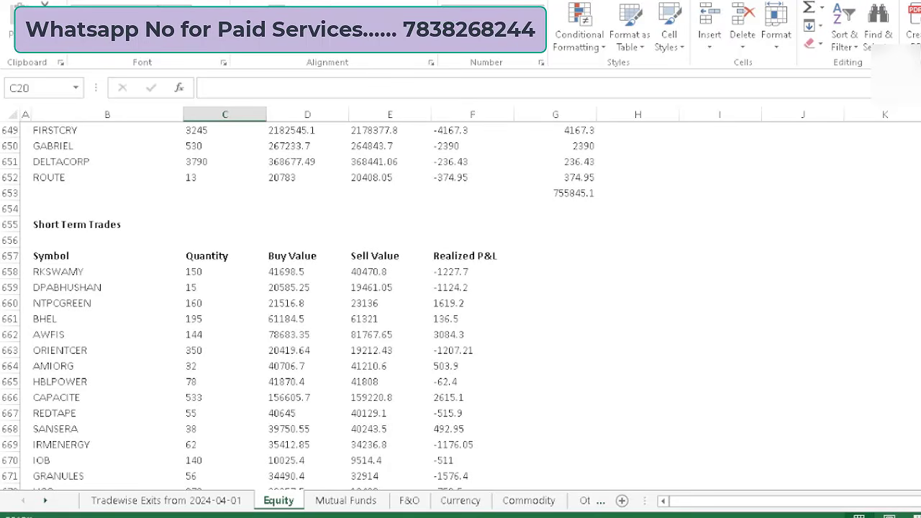
{"action": "scroll", "coordinate": [392, 352], "scroll_direction": "down", "scroll_amount": 20}
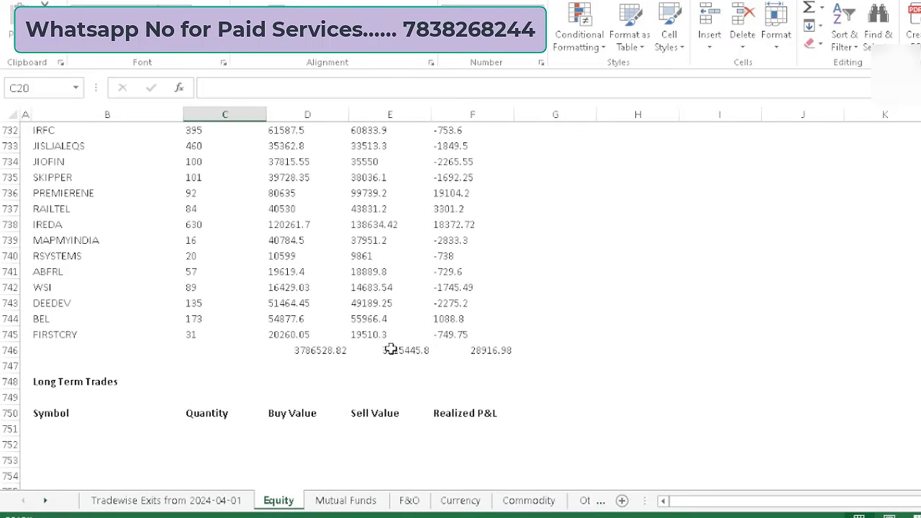
{"action": "left_click", "coordinate": [396, 353]}
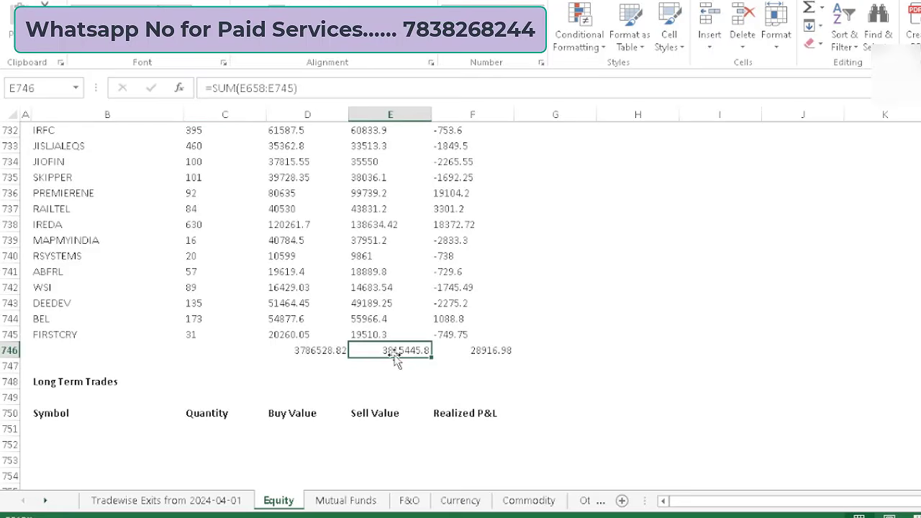
{"action": "left_click", "coordinate": [308, 353]}
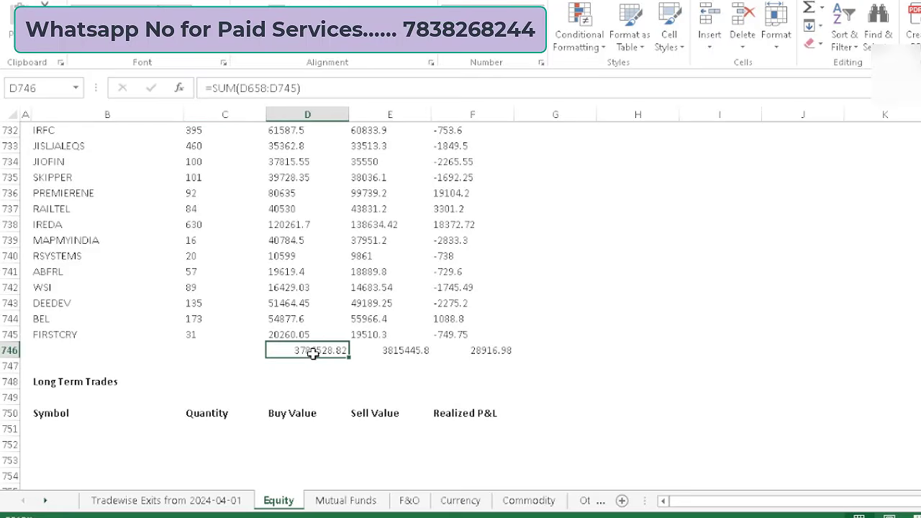
{"action": "left_click", "coordinate": [487, 351]}
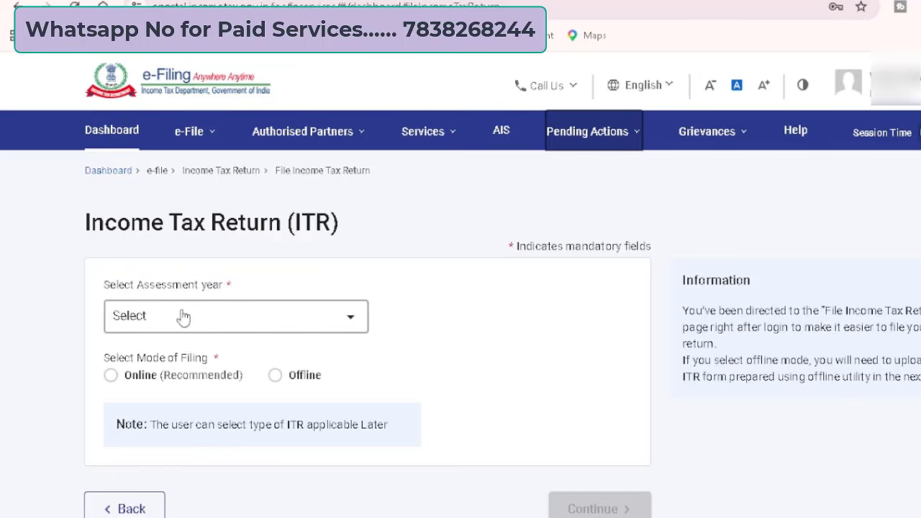
On the Income Tax e-Filing portal, choose assessment year 2026-27 (Current A.Y.) and the Online mode of filing for the return.
{"action": "left_click", "coordinate": [133, 315]}
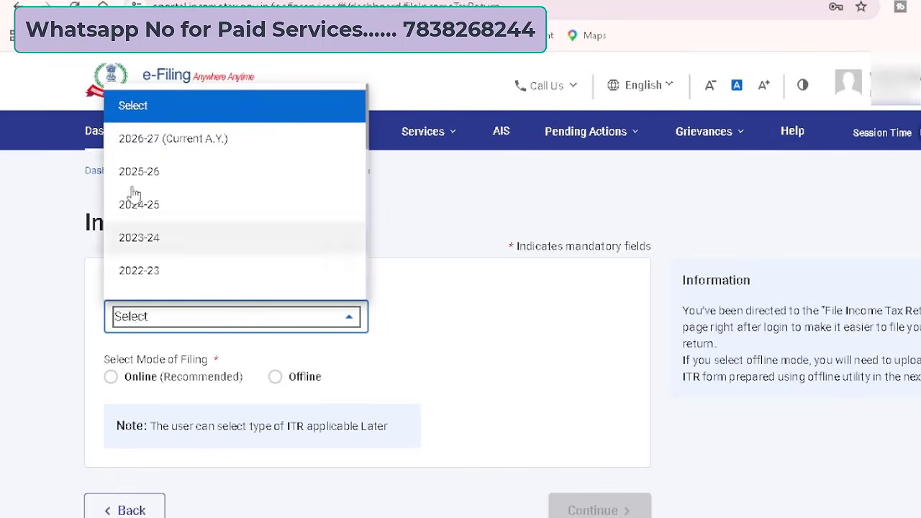
{"action": "left_click", "coordinate": [149, 142]}
{"action": "left_click", "coordinate": [112, 377]}
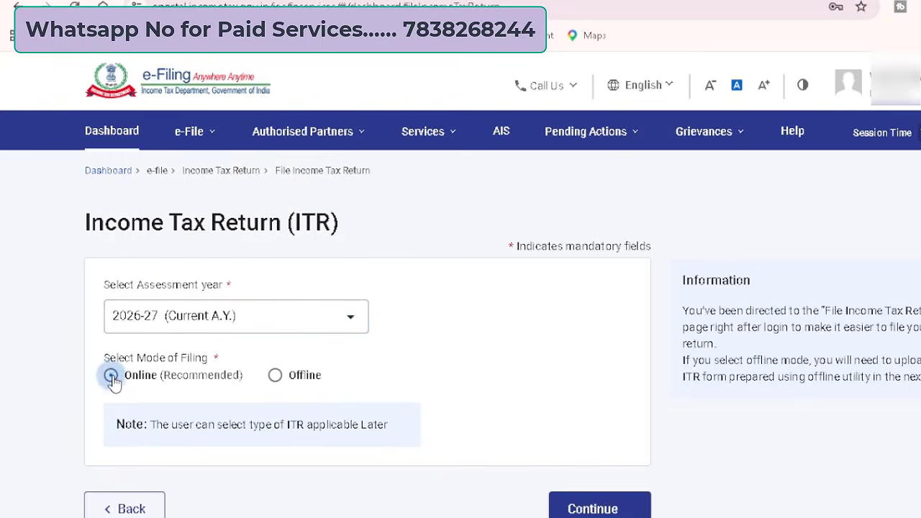
Continue past the saved ITR-1 draft, start a new filing for A.Y. 2026-27 and proceed with Individual status.
{"action": "left_click", "coordinate": [590, 509]}
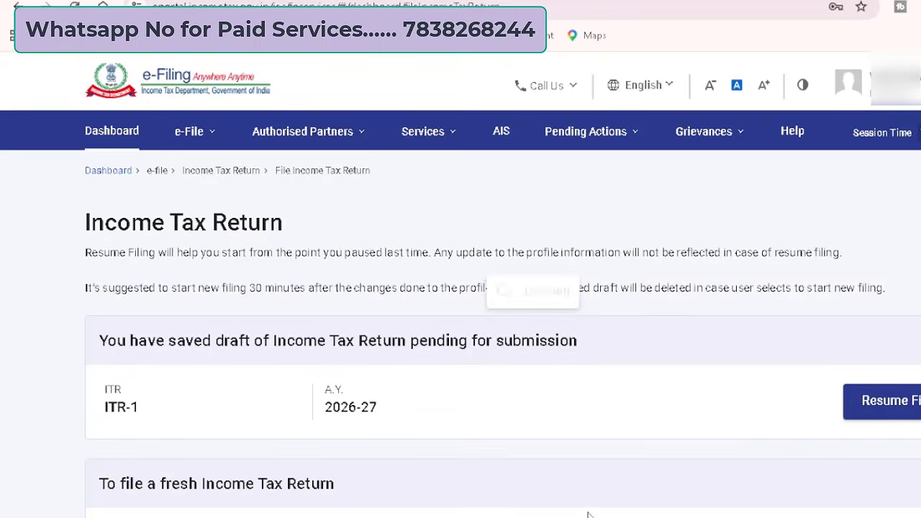
{"action": "scroll", "coordinate": [461, 288], "scroll_direction": "down", "scroll_amount": 3}
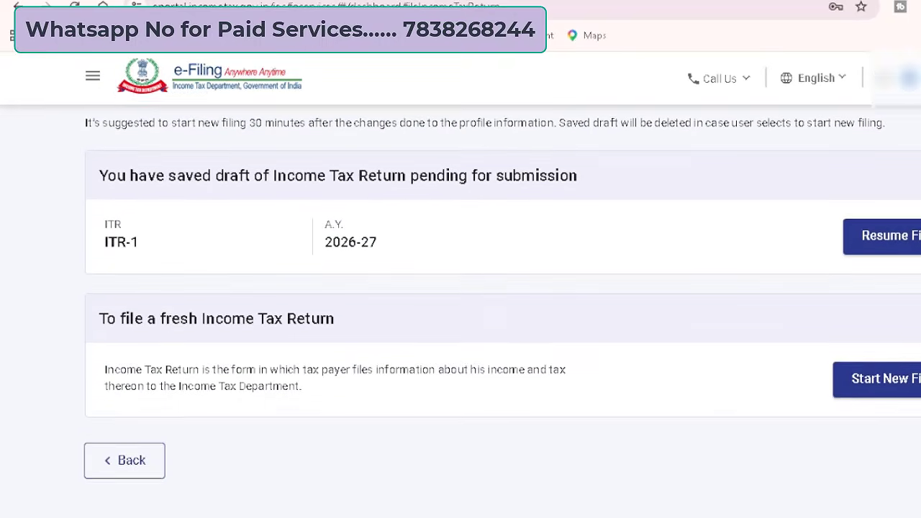
{"action": "left_click", "coordinate": [889, 381]}
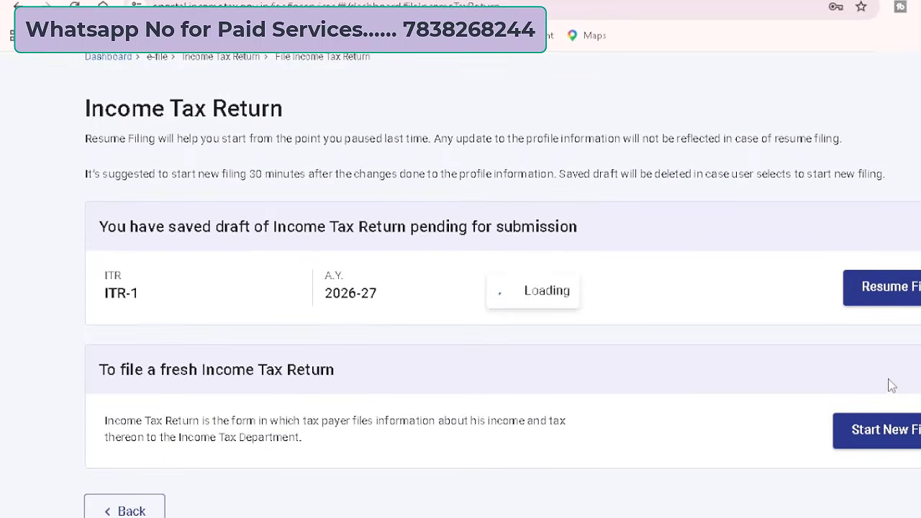
{"action": "left_click", "coordinate": [709, 424]}
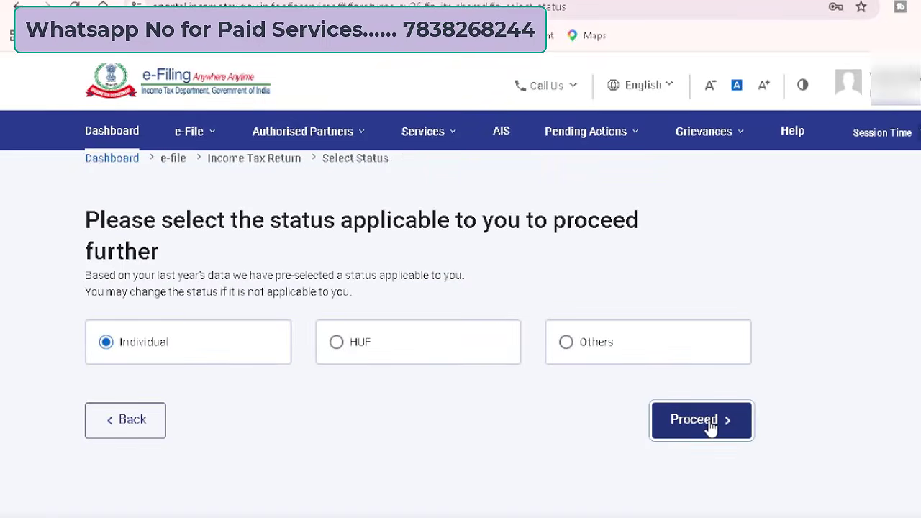
Choose ITR-3 as the return form, proceed with it and acknowledge the new tax regime notice.
{"action": "left_click", "coordinate": [586, 333]}
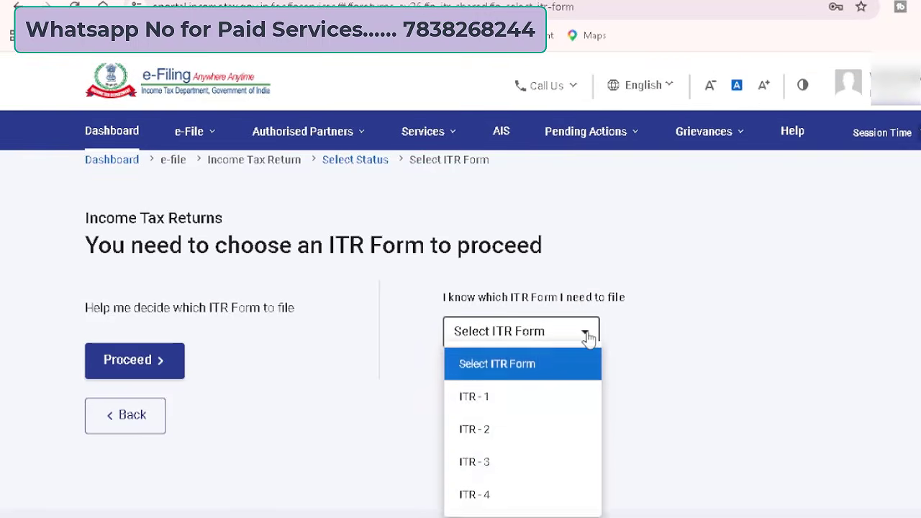
{"action": "left_click", "coordinate": [519, 477]}
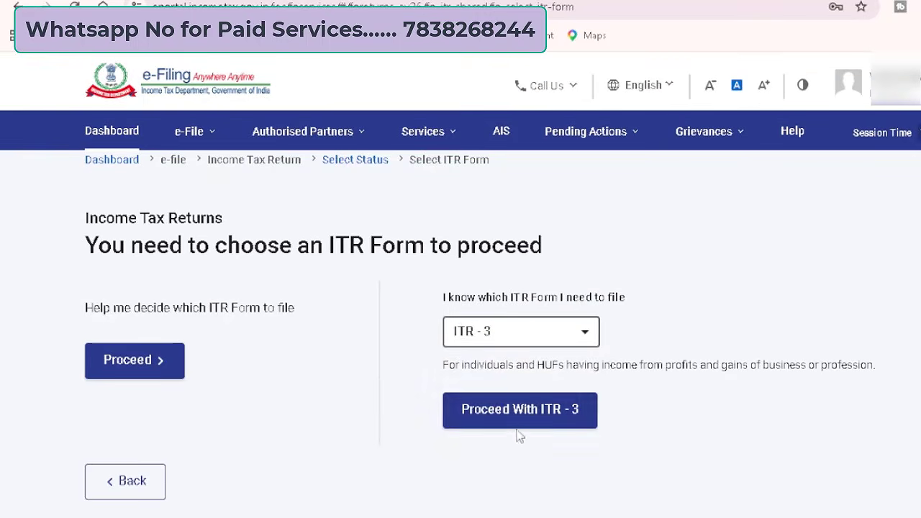
{"action": "left_click", "coordinate": [517, 420]}
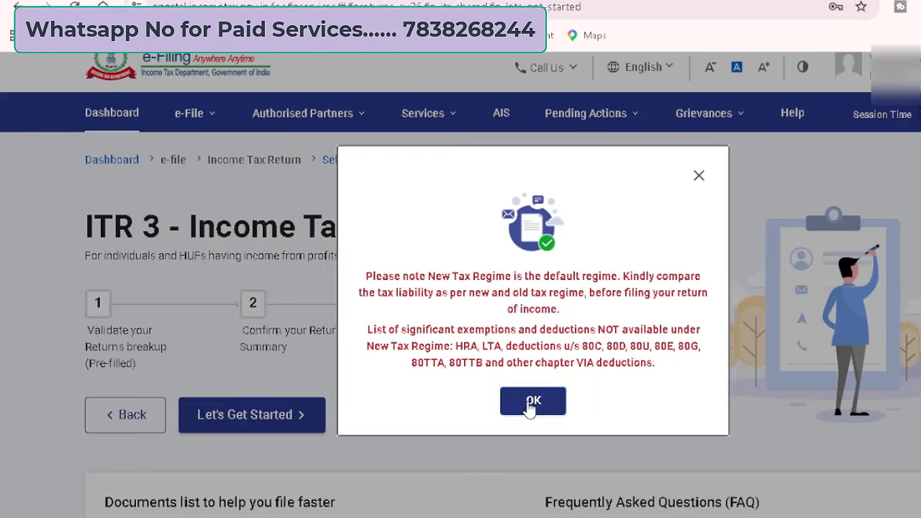
{"action": "left_click", "coordinate": [532, 401]}
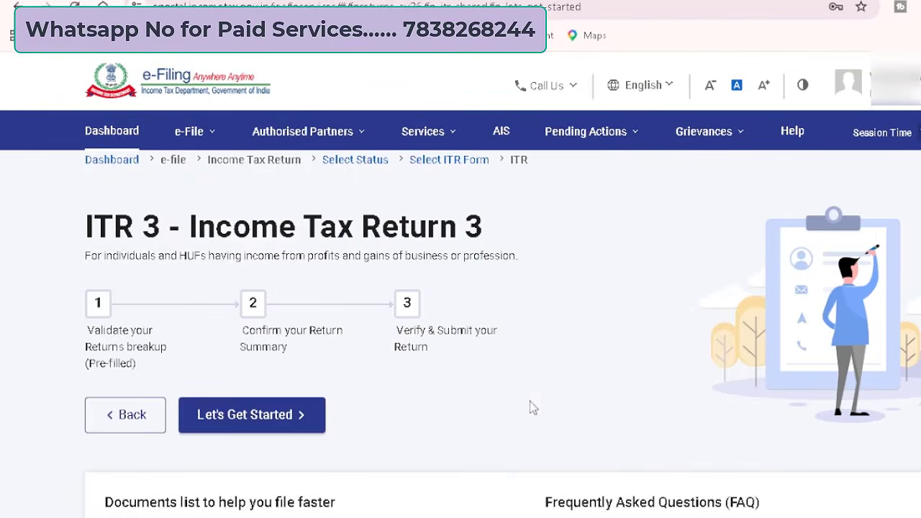
Get started with the return and continue with taxable income above the basic exemption limit as the filing reason.
{"action": "left_click", "coordinate": [287, 422]}
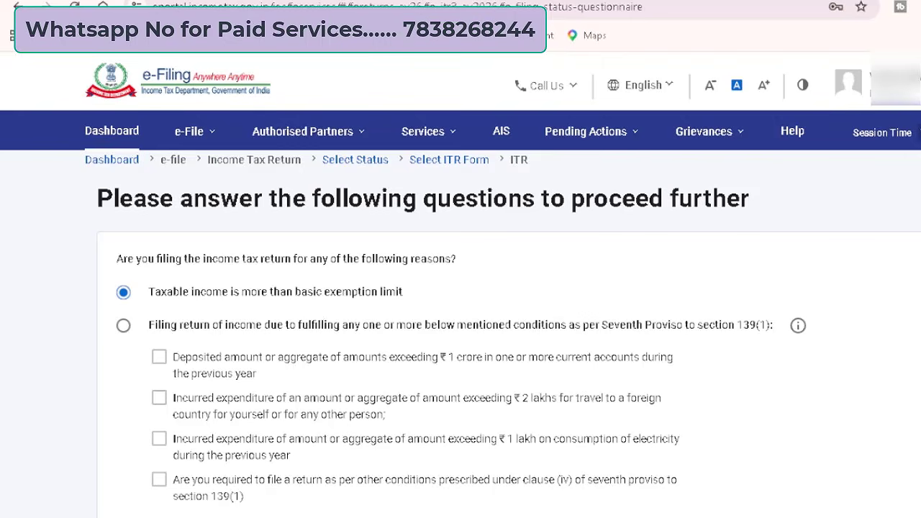
{"action": "scroll", "coordinate": [460, 324], "scroll_direction": "down", "scroll_amount": 3}
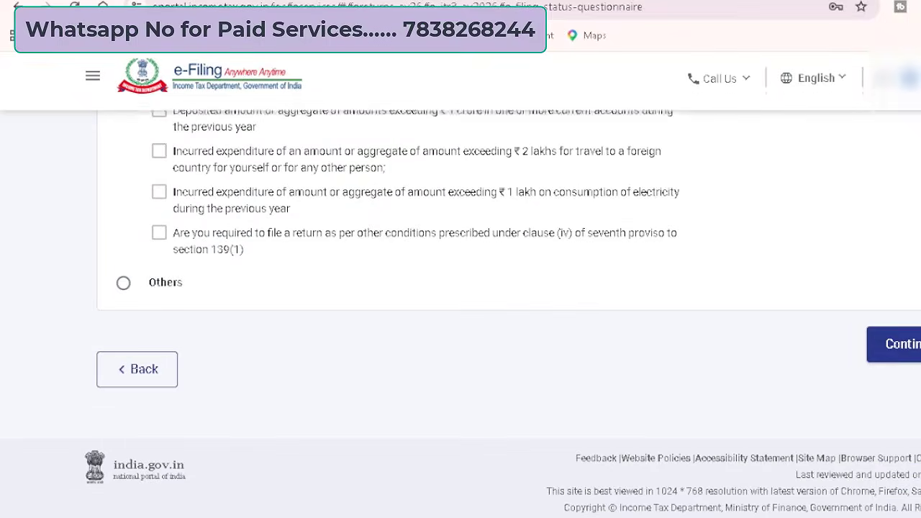
{"action": "left_click", "coordinate": [912, 353]}
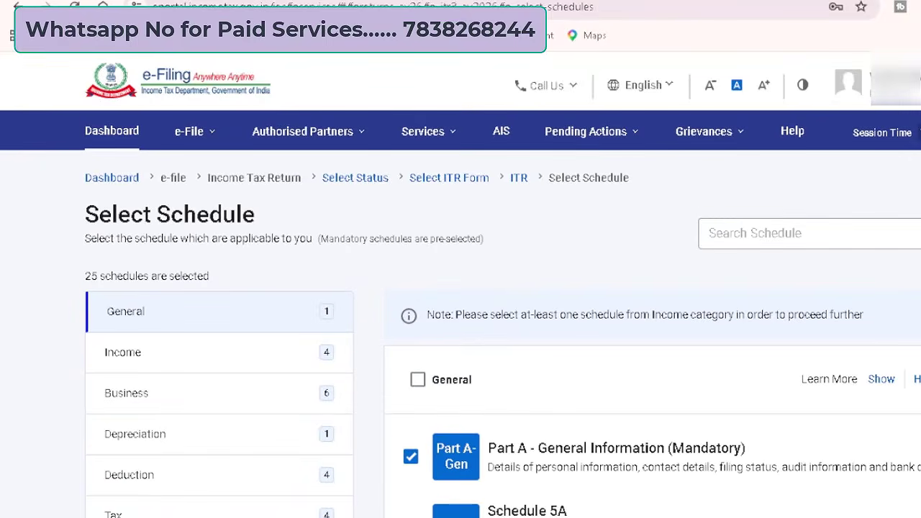
Among the Income schedules, add Schedule CG, Schedule 112A and Schedule VDA to the return.
{"action": "scroll", "coordinate": [461, 324], "scroll_direction": "down", "scroll_amount": 2}
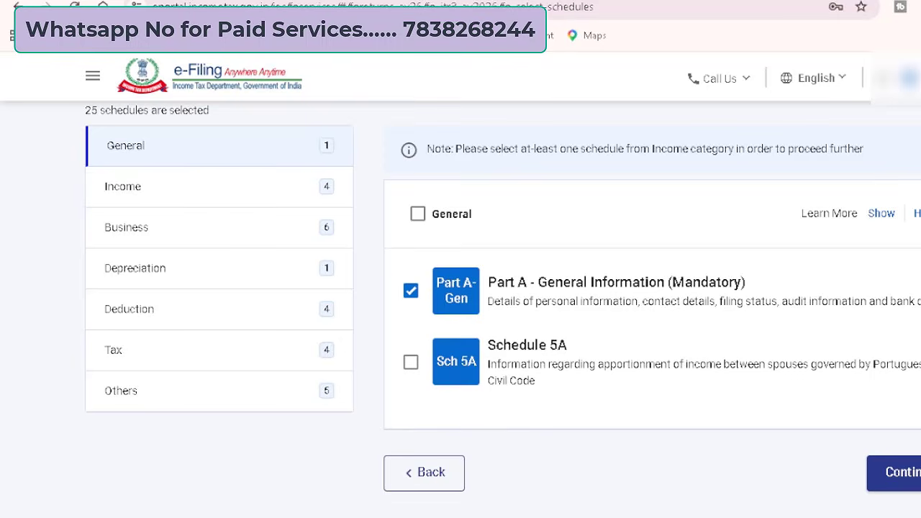
{"action": "left_click", "coordinate": [224, 184]}
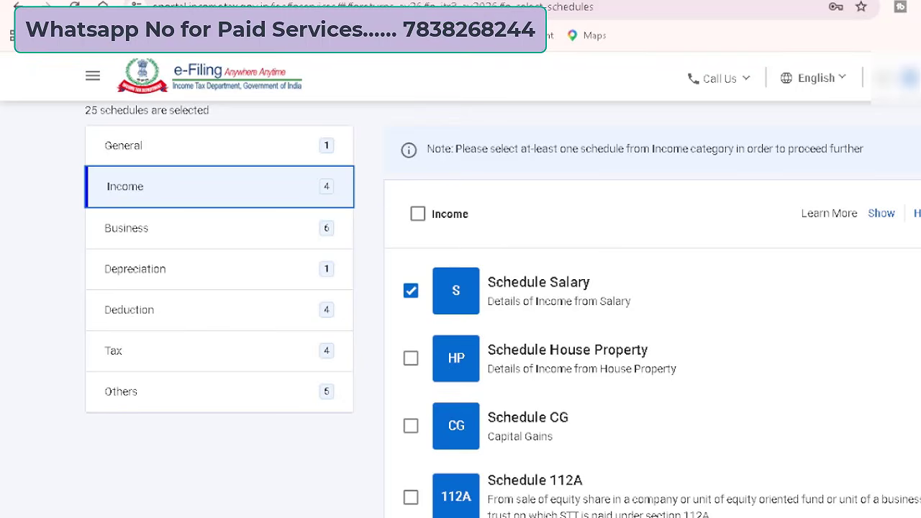
{"action": "scroll", "coordinate": [504, 309], "scroll_direction": "down", "scroll_amount": 3}
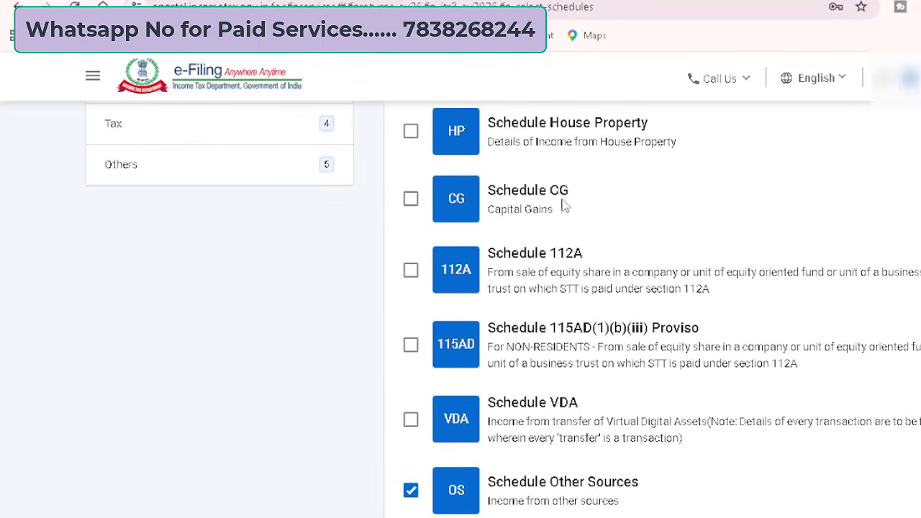
{"action": "left_click", "coordinate": [411, 203]}
{"action": "left_click", "coordinate": [411, 204]}
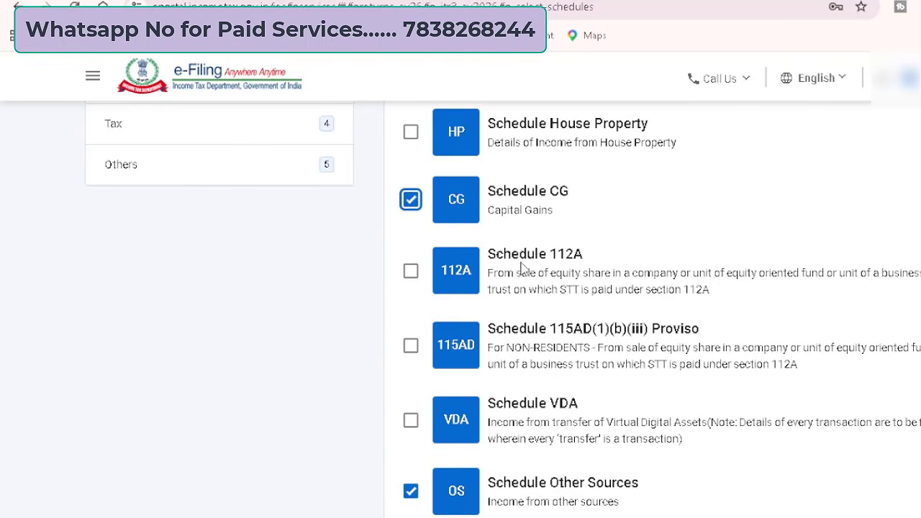
{"action": "left_click", "coordinate": [411, 274]}
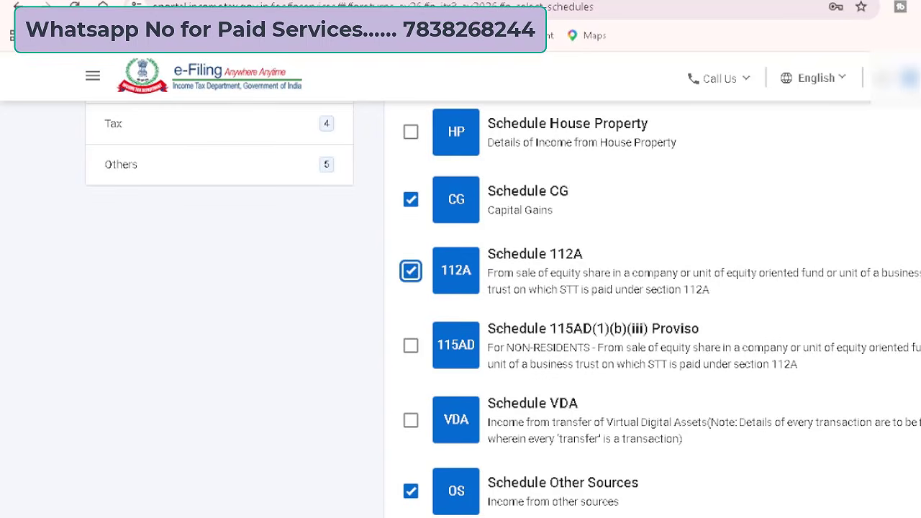
{"action": "scroll", "coordinate": [504, 309], "scroll_direction": "down", "scroll_amount": 2}
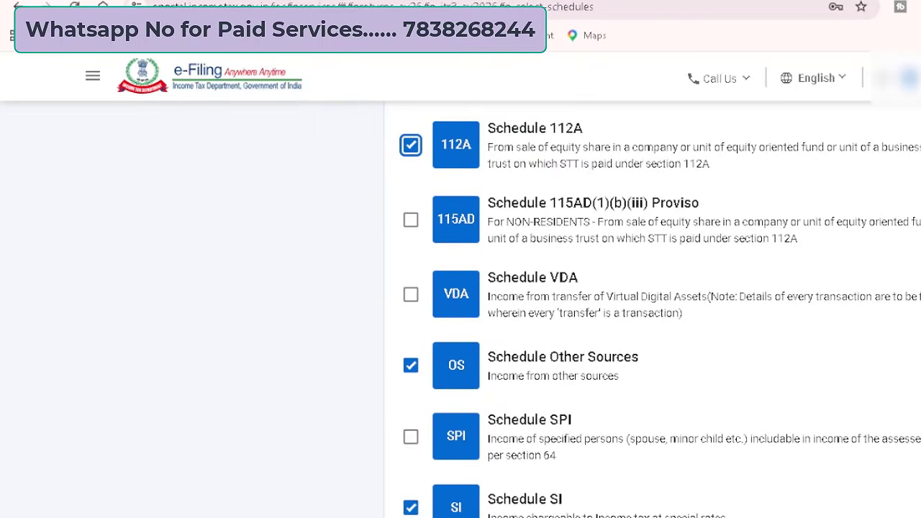
{"action": "left_click", "coordinate": [410, 298]}
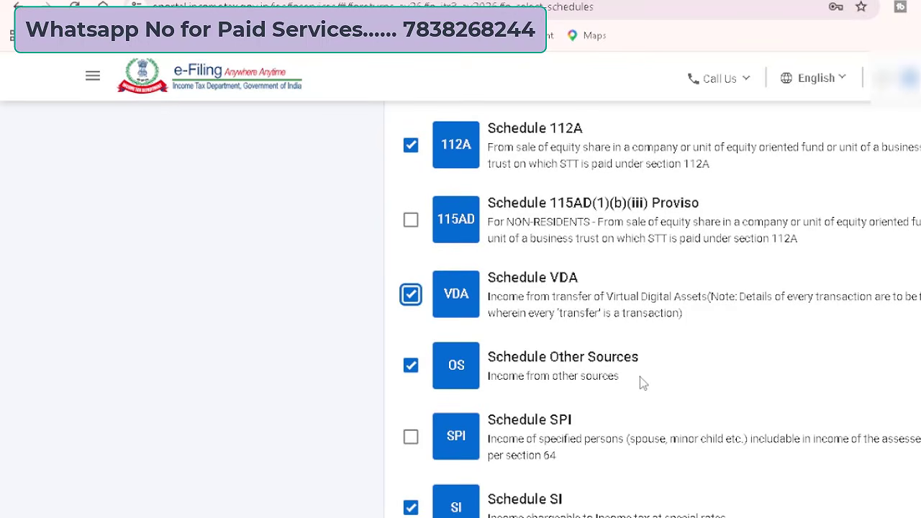
{"action": "left_click", "coordinate": [712, 376]}
Deselect Schedule IF for partnership firms in the Income schedules and continue with the chosen schedules.
{"action": "scroll", "coordinate": [648, 313], "scroll_direction": "down", "scroll_amount": 6}
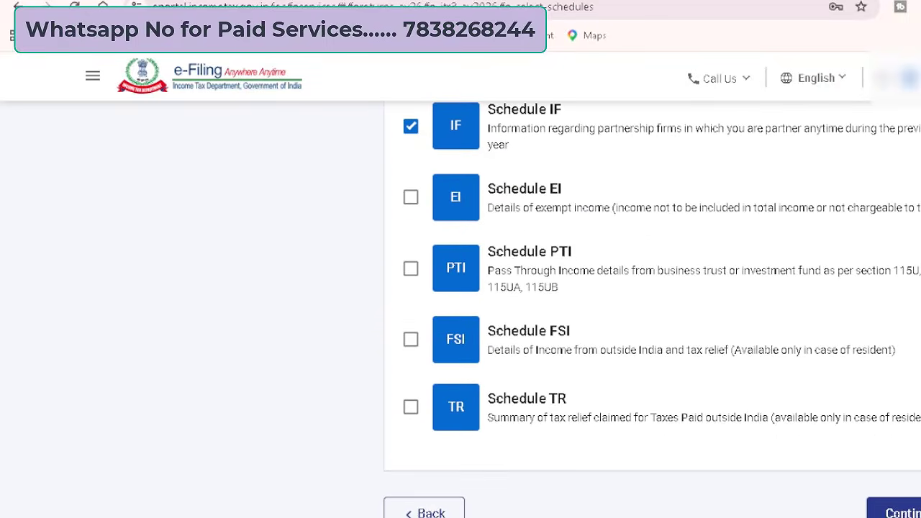
{"action": "scroll", "coordinate": [648, 309], "scroll_direction": "up", "scroll_amount": 3}
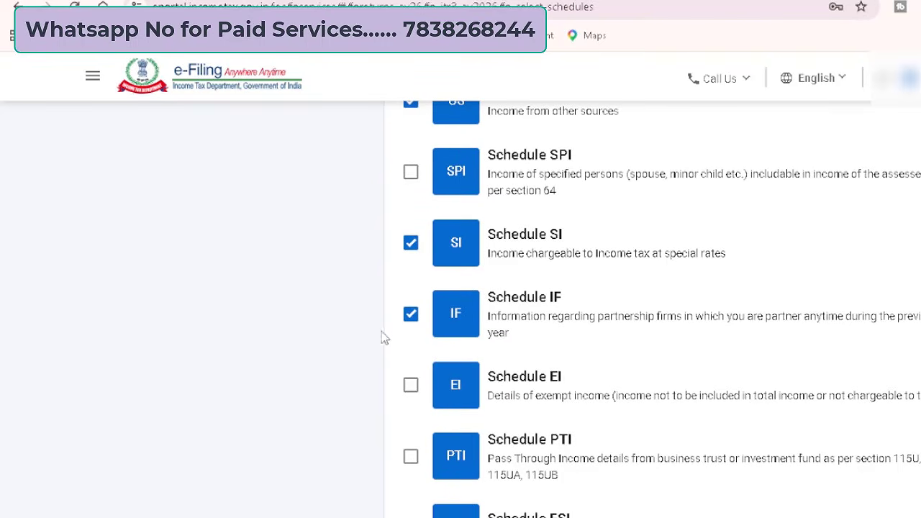
{"action": "left_click", "coordinate": [410, 316]}
{"action": "scroll", "coordinate": [648, 309], "scroll_direction": "down", "scroll_amount": 4}
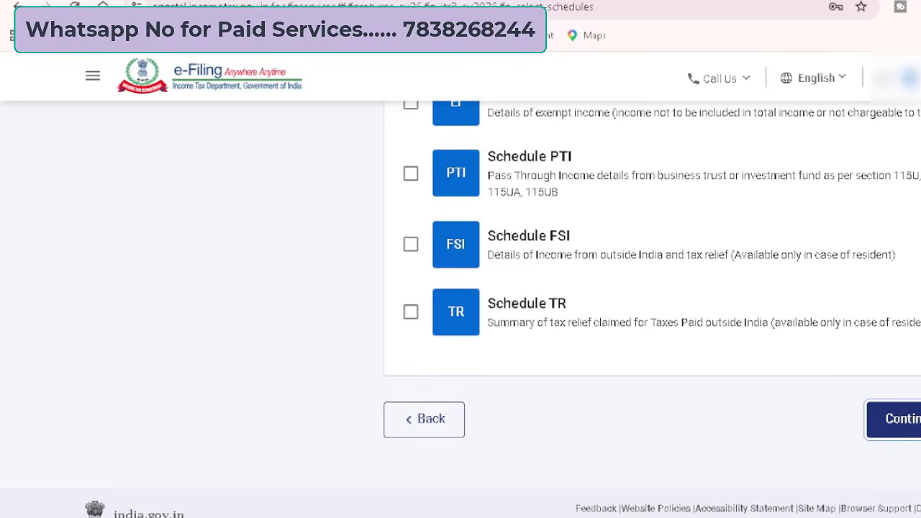
{"action": "left_click", "coordinate": [899, 423]}
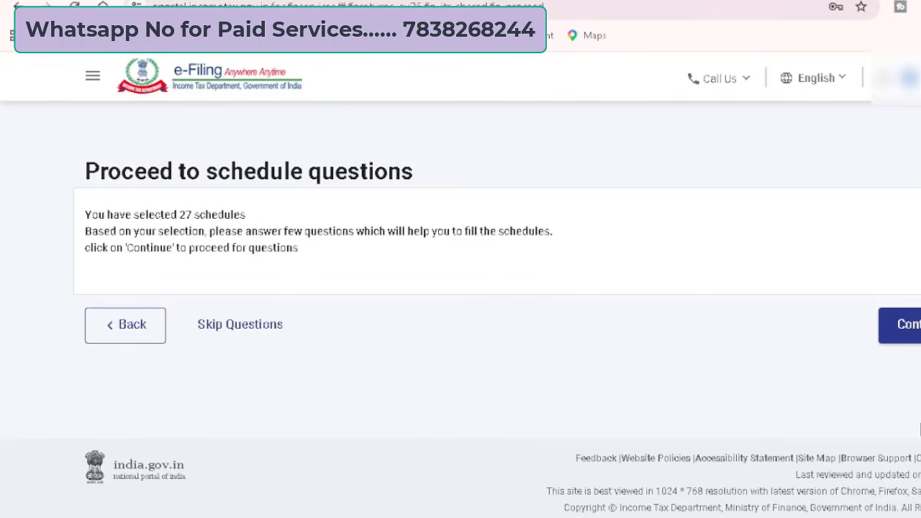
Skip the schedule questions, acknowledging the pre-filled data notice, and open Part A - General Information.
{"action": "left_click", "coordinate": [245, 336]}
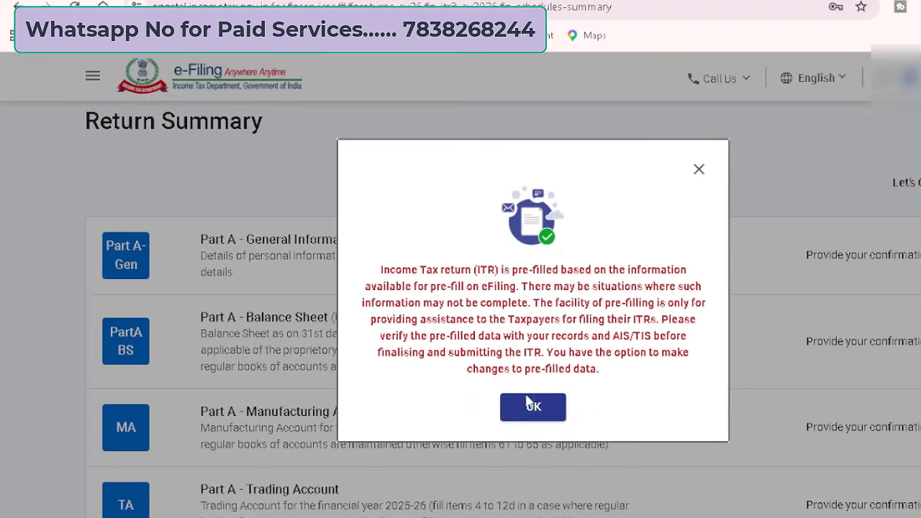
{"action": "left_click", "coordinate": [528, 409]}
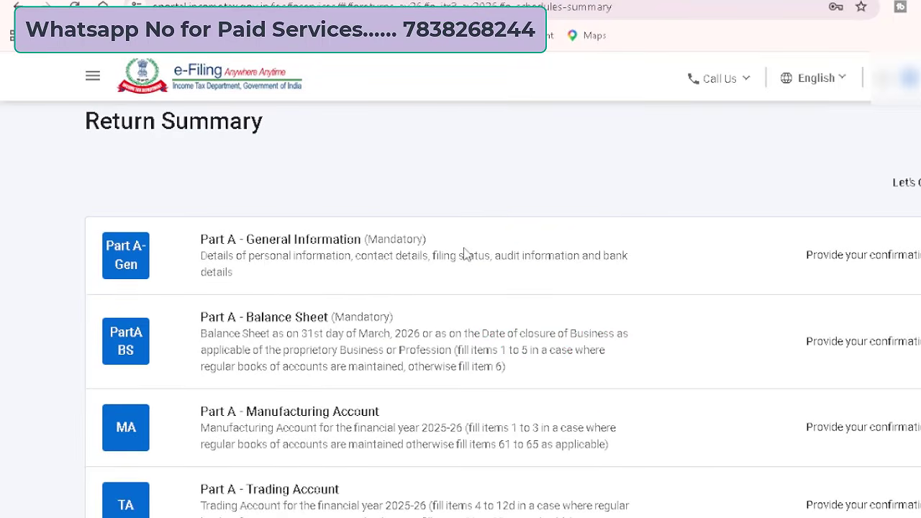
{"action": "left_click", "coordinate": [464, 254]}
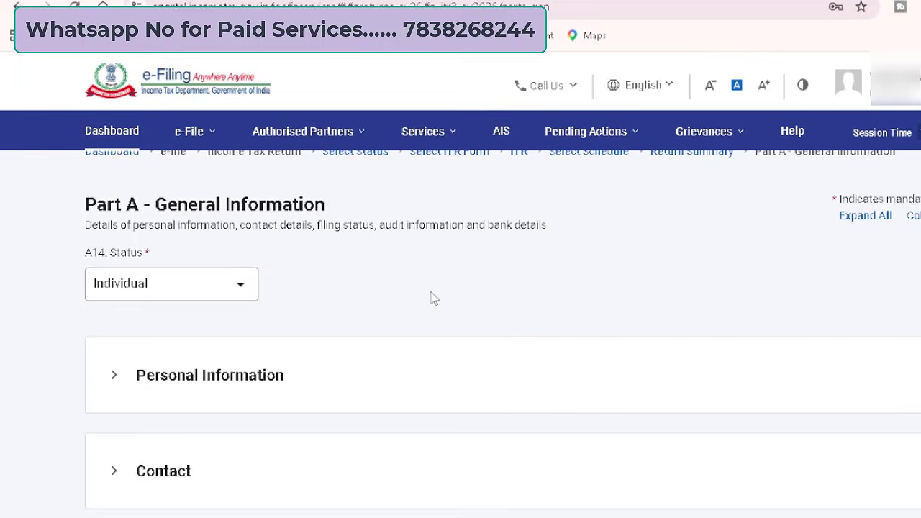
Edit the Contact section and answer Yes to the secondary address being the same as the primary address.
{"action": "scroll", "coordinate": [432, 300], "scroll_direction": "down", "scroll_amount": 3}
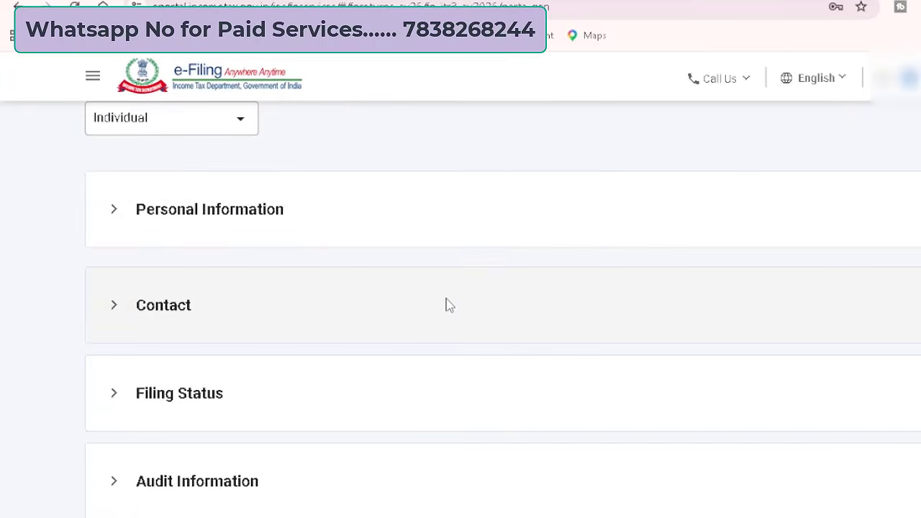
{"action": "left_click", "coordinate": [446, 306]}
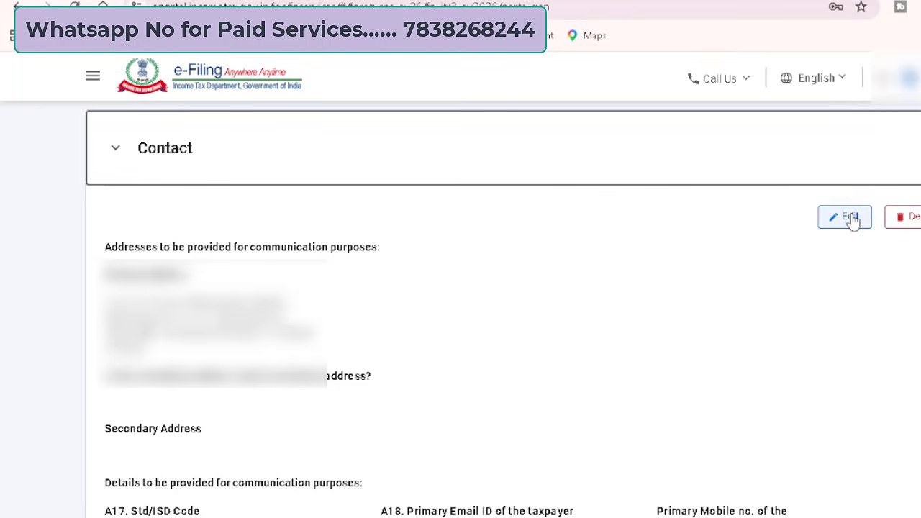
{"action": "left_click", "coordinate": [851, 219]}
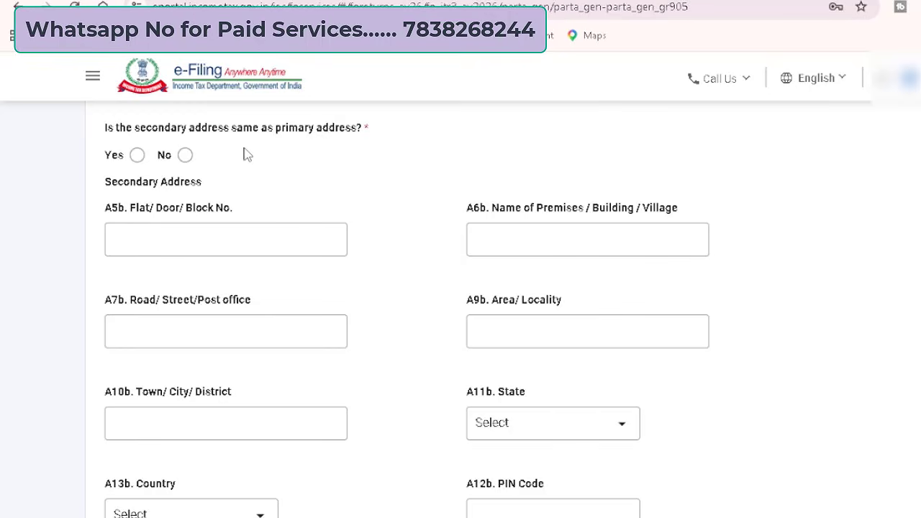
{"action": "left_click", "coordinate": [137, 156]}
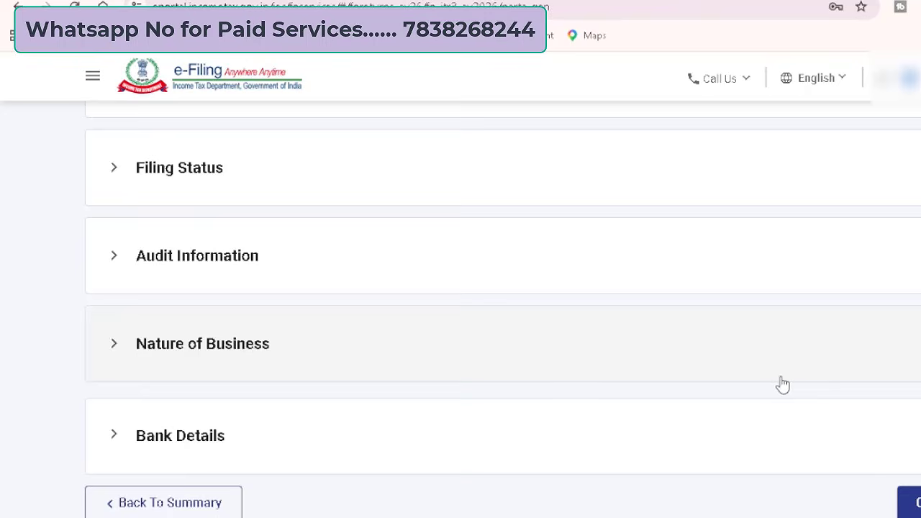
In Filing Status, set the due date for filing the return of income to 31st August.
{"action": "left_click", "coordinate": [427, 164]}
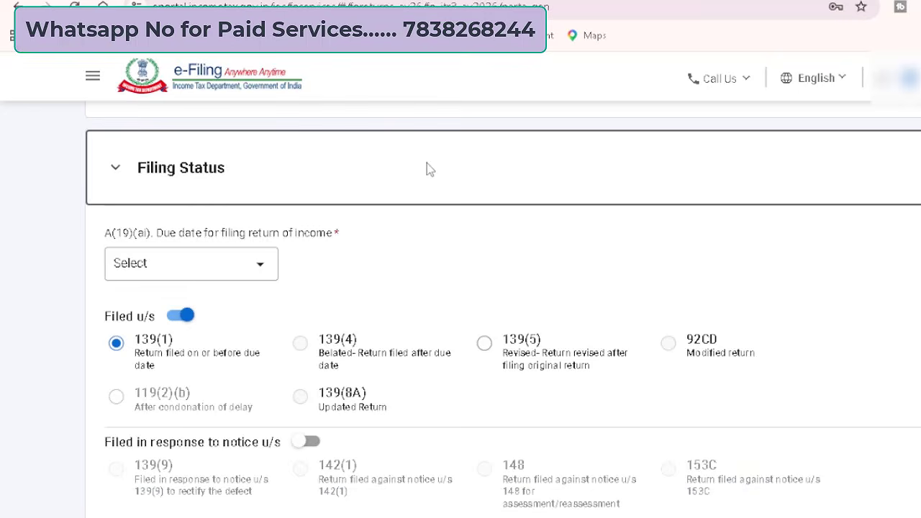
{"action": "left_click", "coordinate": [254, 272]}
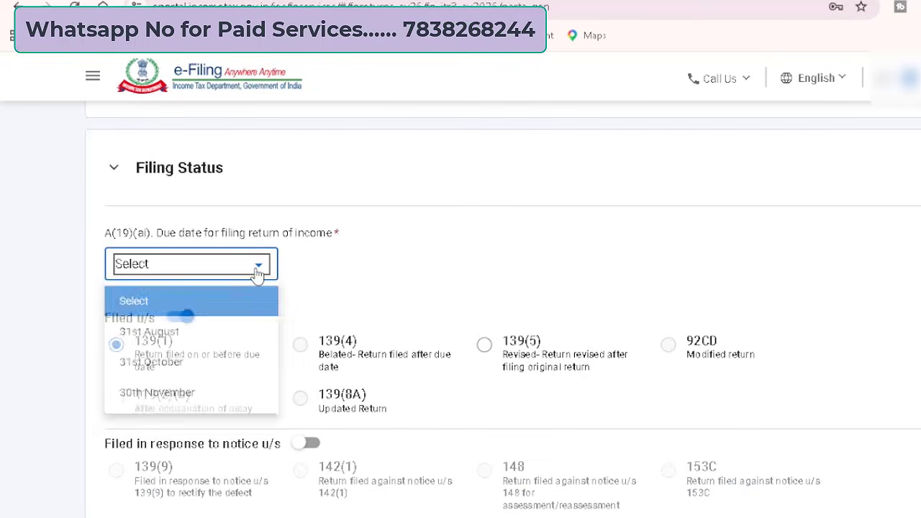
{"action": "left_click", "coordinate": [199, 333]}
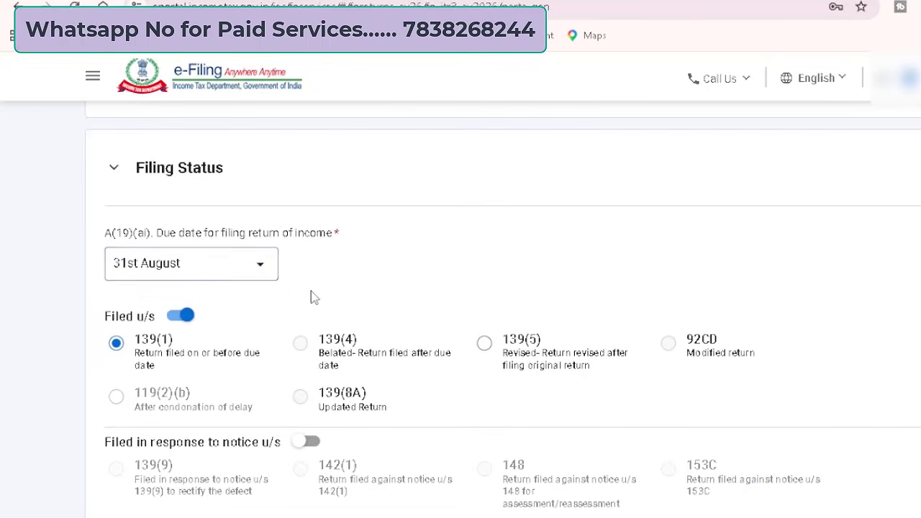
Answer Yes to question A19(b) on having income from business or profession for the current assessment year.
{"action": "scroll", "coordinate": [313, 297], "scroll_direction": "down", "scroll_amount": 3}
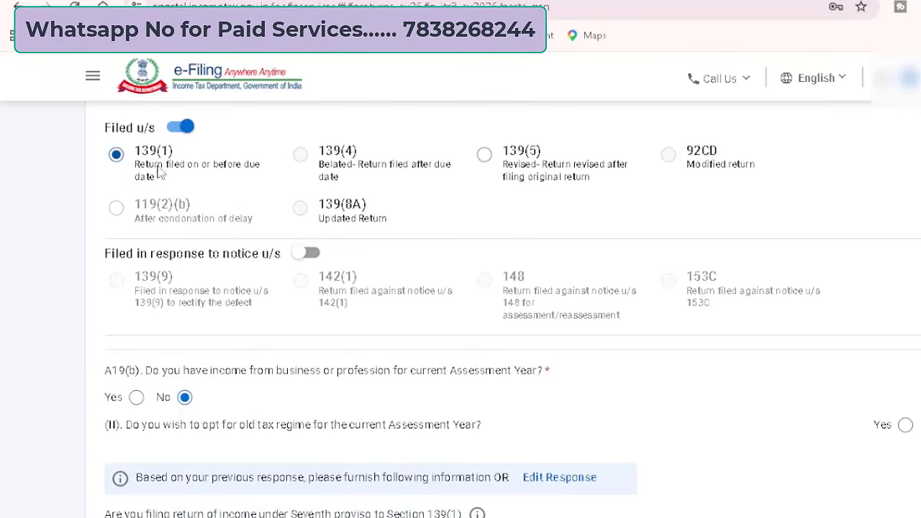
{"action": "scroll", "coordinate": [267, 207], "scroll_direction": "down", "scroll_amount": 2}
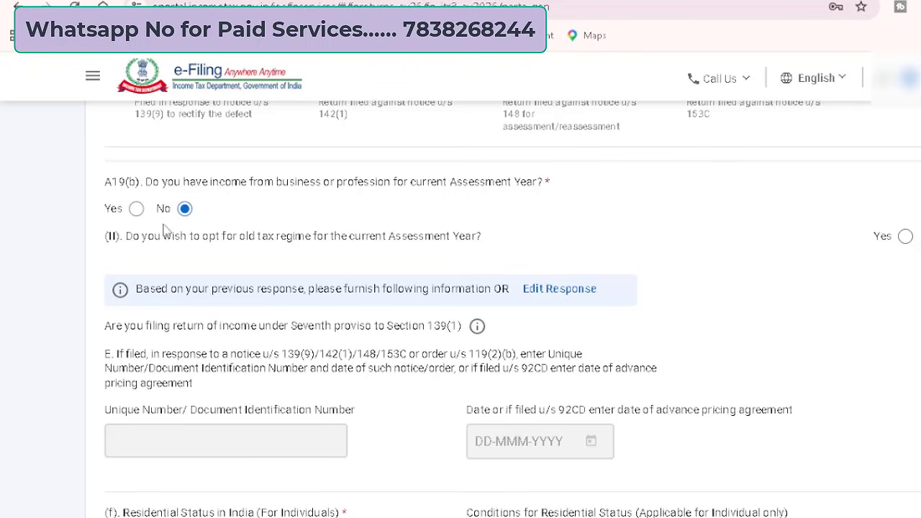
{"action": "left_click", "coordinate": [136, 210]}
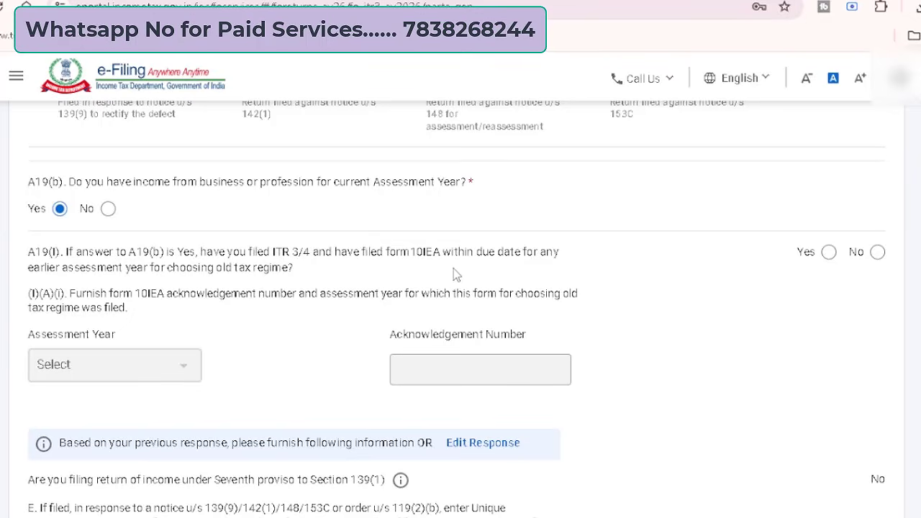
Answer No to A19(I) and (I)(B) on furnishing Form 10IEA for the old tax regime in earlier and current assessment years.
{"action": "left_click", "coordinate": [878, 253]}
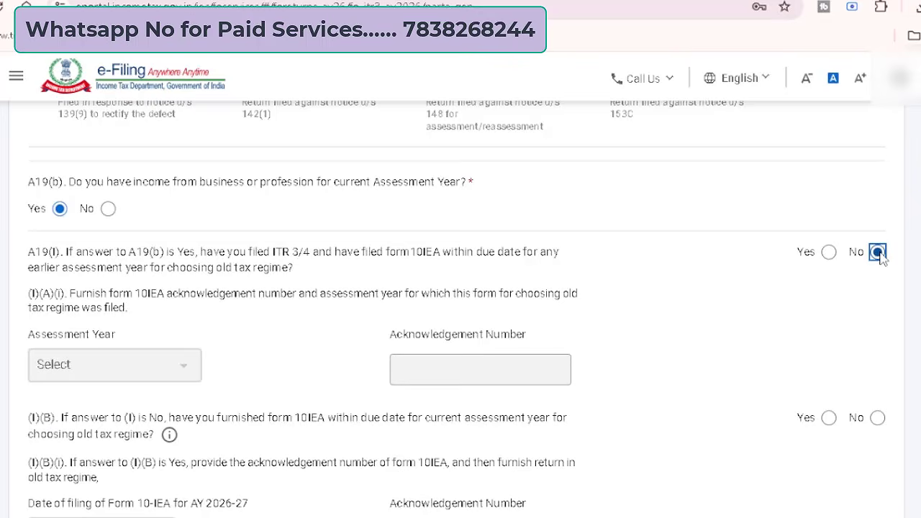
{"action": "scroll", "coordinate": [766, 338], "scroll_direction": "down", "scroll_amount": 3}
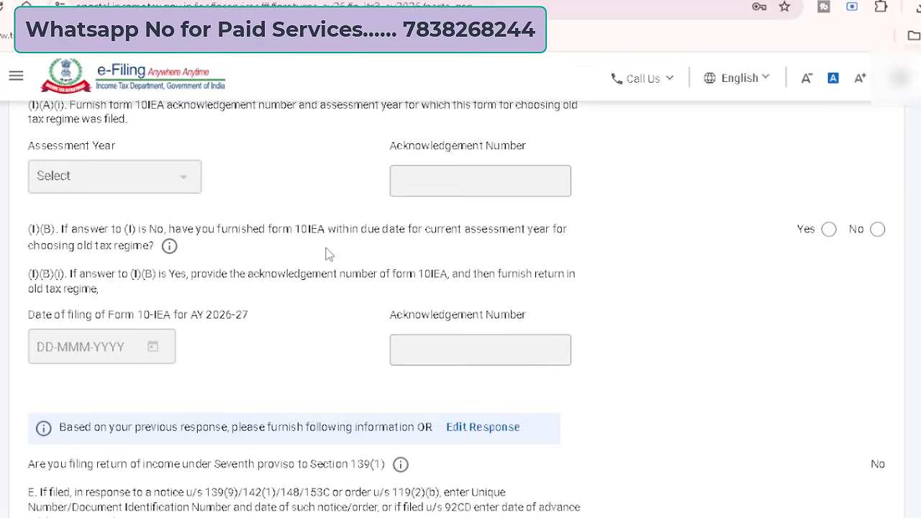
{"action": "left_click", "coordinate": [877, 230]}
Set the residential status to Resident, with the condition of being in India for 182 days or more during the previous year.
{"action": "scroll", "coordinate": [809, 284], "scroll_direction": "down", "scroll_amount": 8}
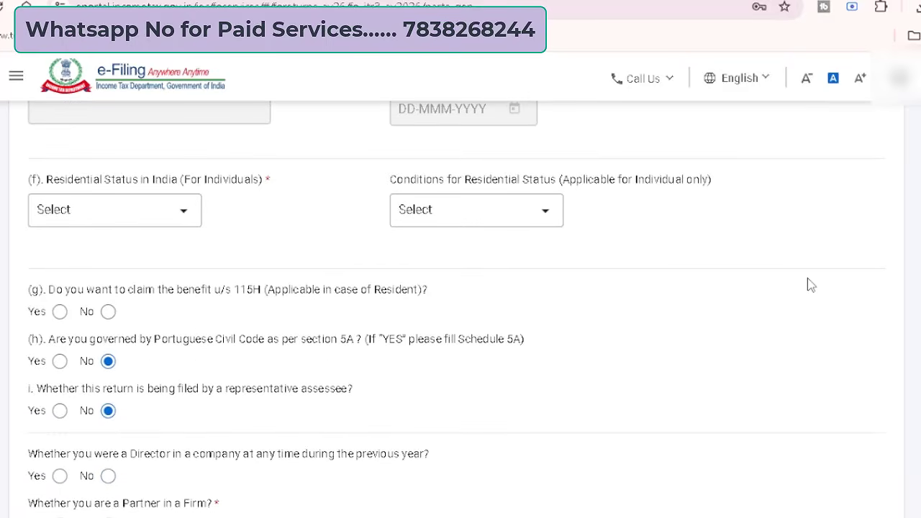
{"action": "left_click", "coordinate": [189, 211]}
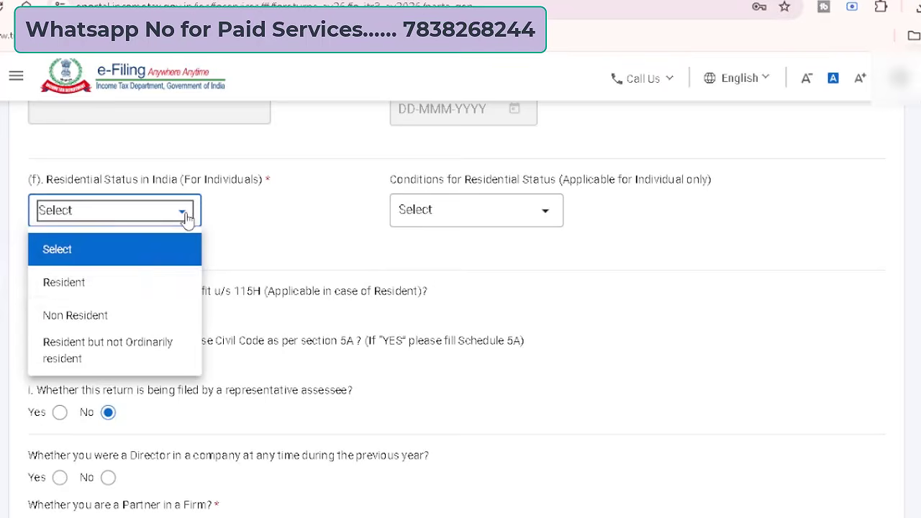
{"action": "left_click", "coordinate": [129, 281]}
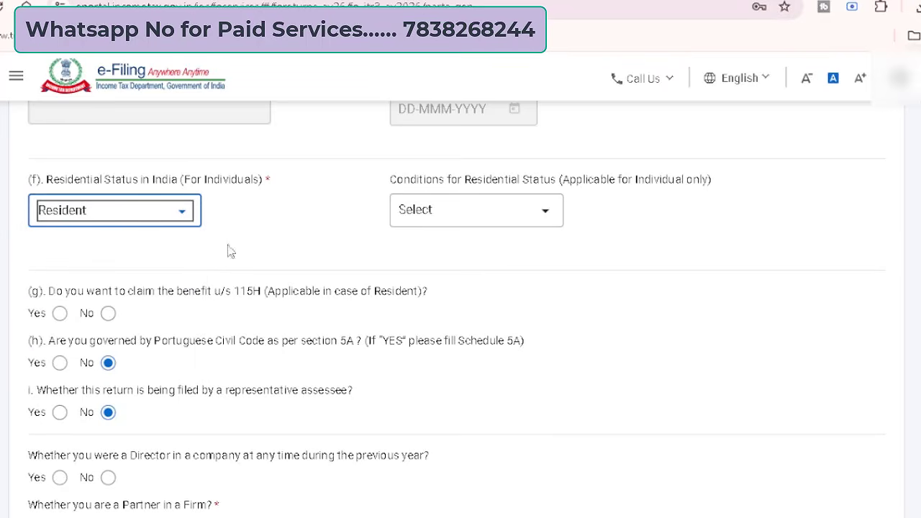
{"action": "left_click", "coordinate": [428, 212]}
{"action": "left_click", "coordinate": [438, 292]}
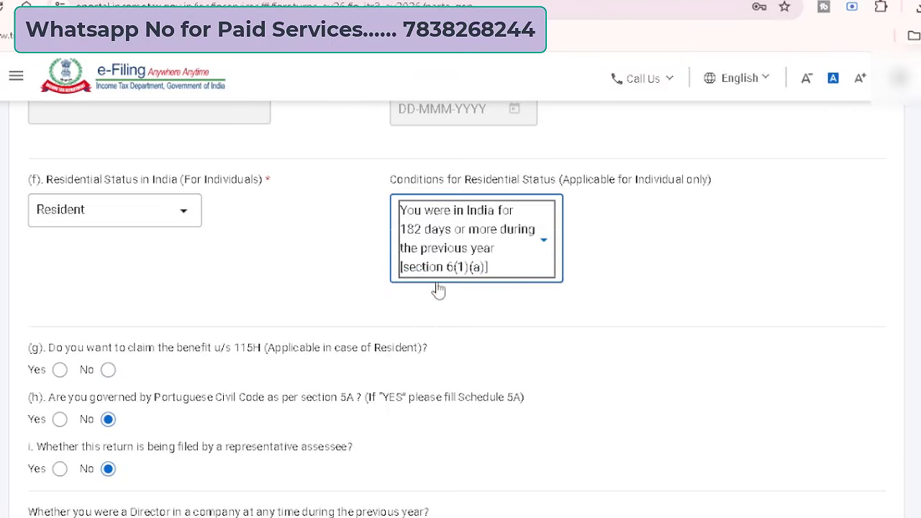
Answer No to claiming the section 115H benefit, being a company director and being a partner in a firm.
{"action": "scroll", "coordinate": [365, 279], "scroll_direction": "down", "scroll_amount": 2}
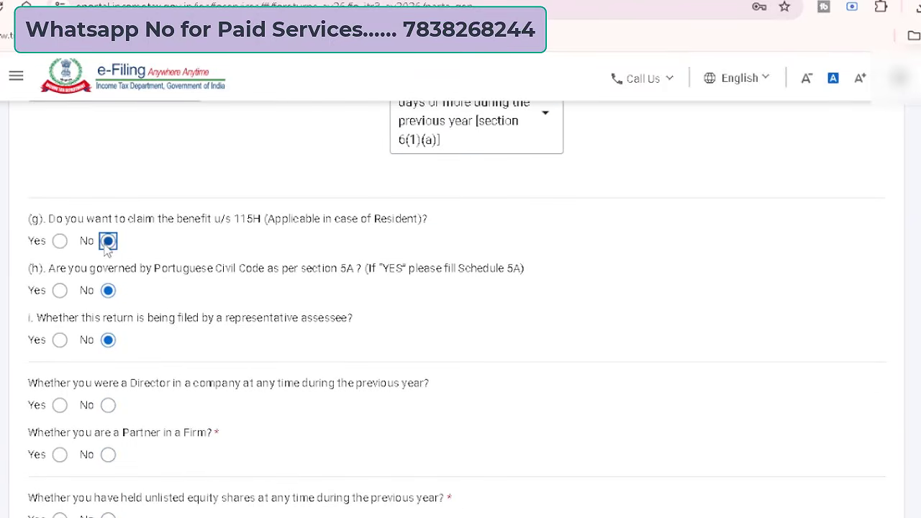
{"action": "left_click", "coordinate": [108, 241]}
{"action": "scroll", "coordinate": [108, 241], "scroll_direction": "down", "scroll_amount": 1}
{"action": "scroll", "coordinate": [108, 241], "scroll_direction": "down", "scroll_amount": 5}
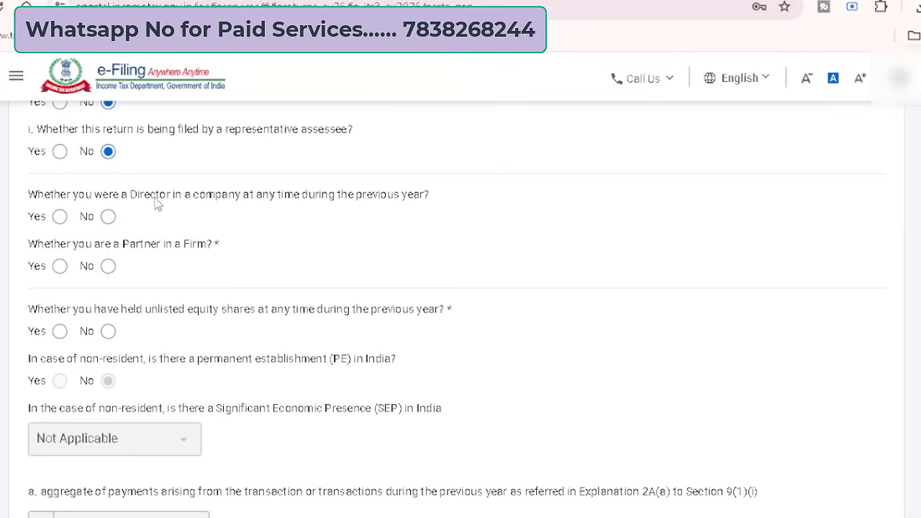
{"action": "left_click", "coordinate": [108, 217]}
{"action": "left_click", "coordinate": [108, 267]}
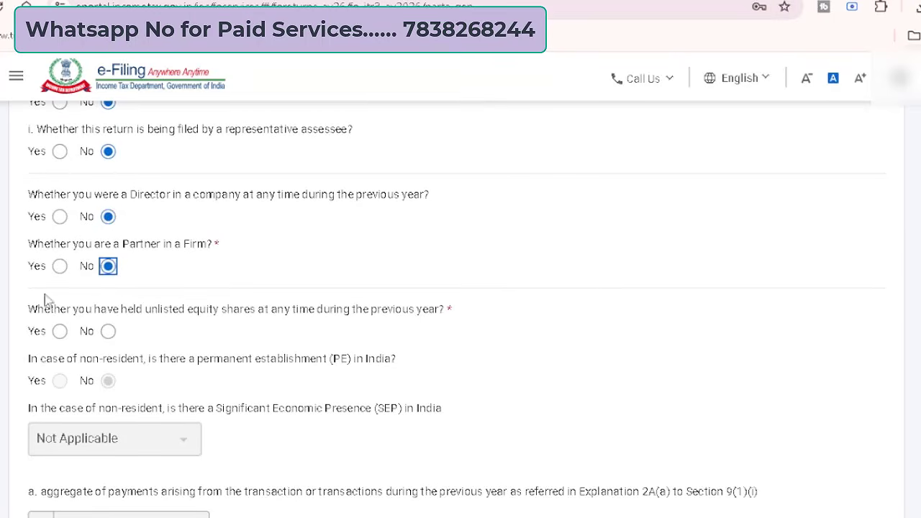
Answer No to having held unlisted equity shares during the previous year and to being an FPI.
{"action": "scroll", "coordinate": [13, 313], "scroll_direction": "down", "scroll_amount": 3}
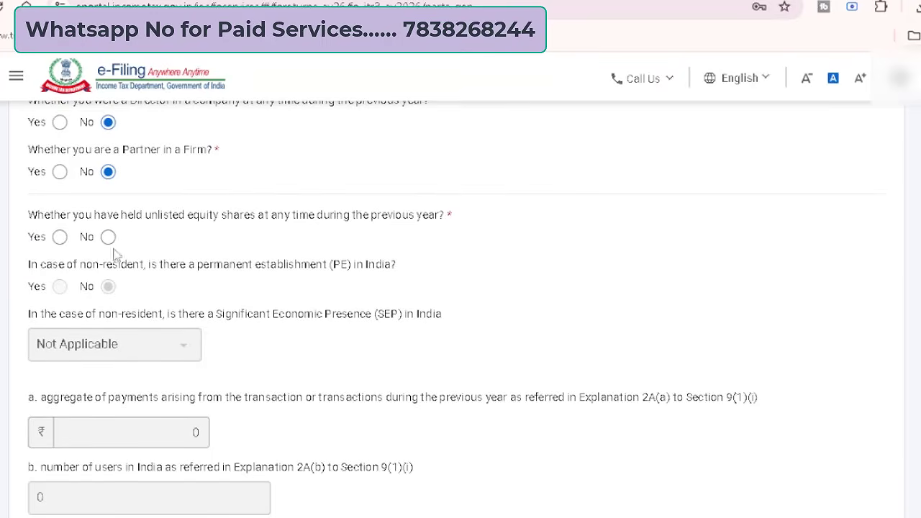
{"action": "left_click", "coordinate": [107, 238]}
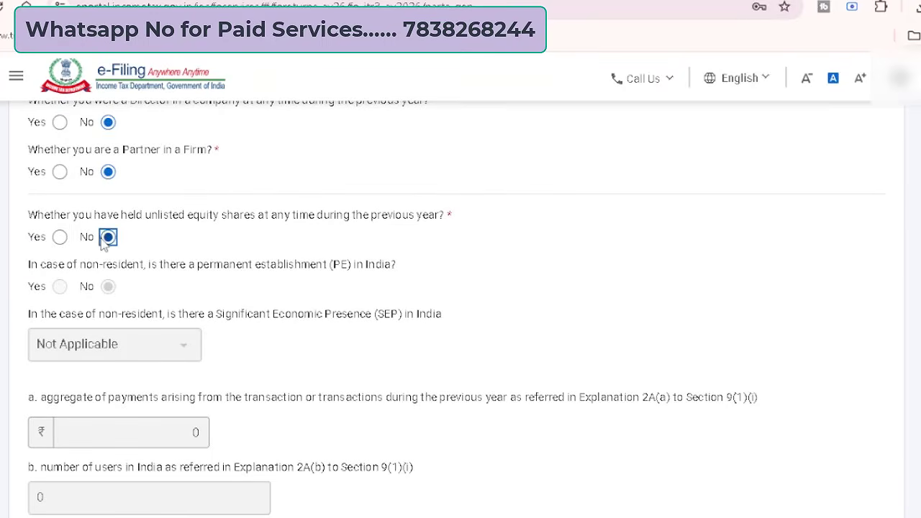
{"action": "scroll", "coordinate": [108, 238], "scroll_direction": "down", "scroll_amount": 5}
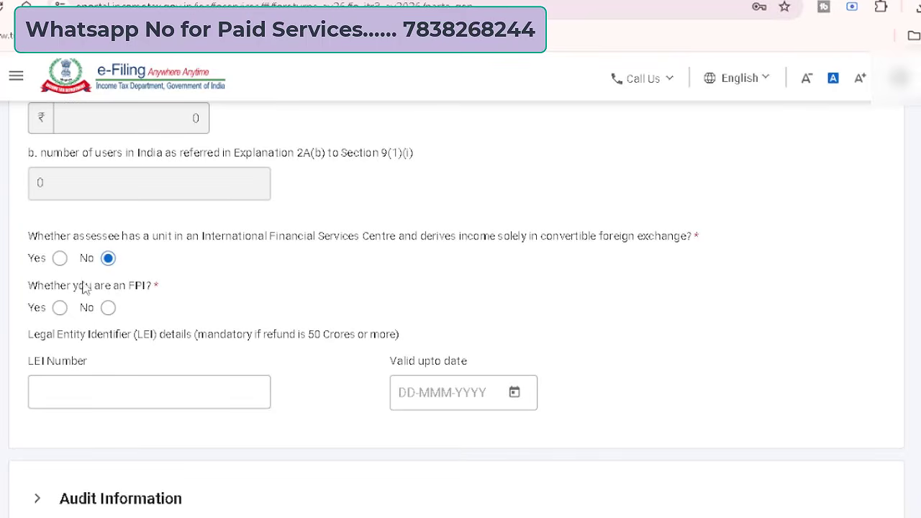
{"action": "left_click", "coordinate": [107, 308]}
In Audit Information, answer Yes to maintaining accounts under section 44AA and No to declaring income only under the presumptive sections in a2.
{"action": "scroll", "coordinate": [460, 303], "scroll_direction": "down", "scroll_amount": 1}
{"action": "scroll", "coordinate": [460, 302], "scroll_direction": "down", "scroll_amount": 2}
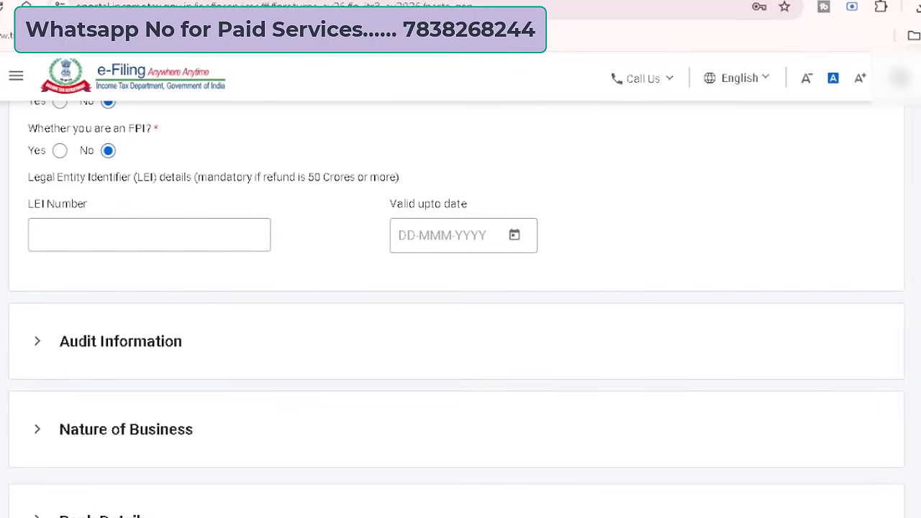
{"action": "left_click", "coordinate": [144, 350]}
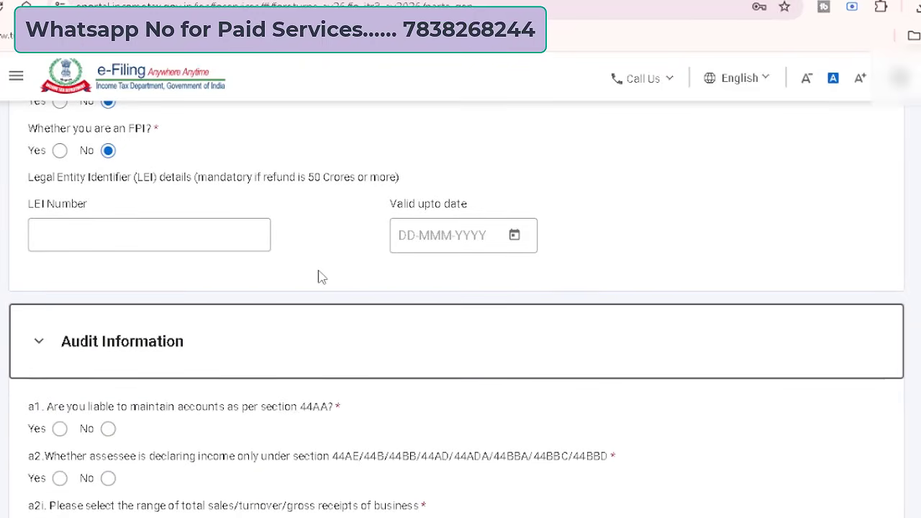
{"action": "scroll", "coordinate": [336, 324], "scroll_direction": "down", "scroll_amount": 4}
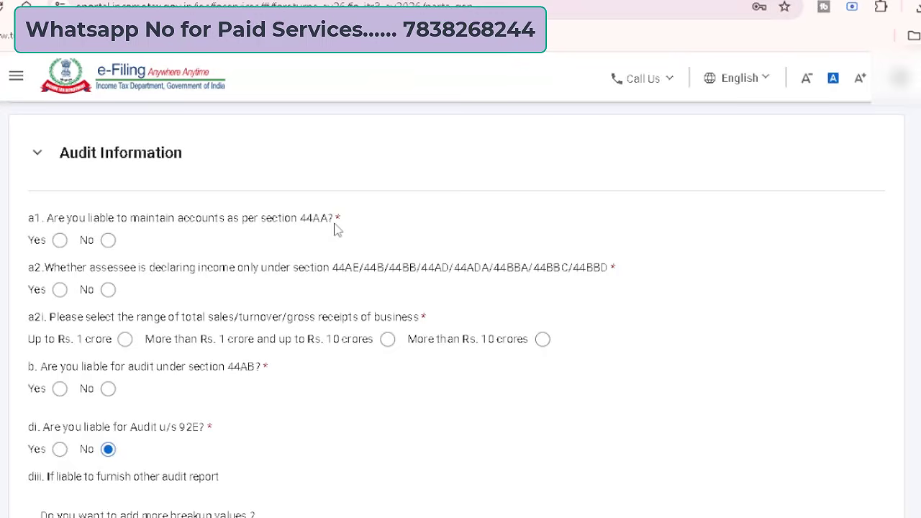
{"action": "left_click", "coordinate": [60, 241]}
{"action": "scroll", "coordinate": [3, 285], "scroll_direction": "down", "scroll_amount": 1}
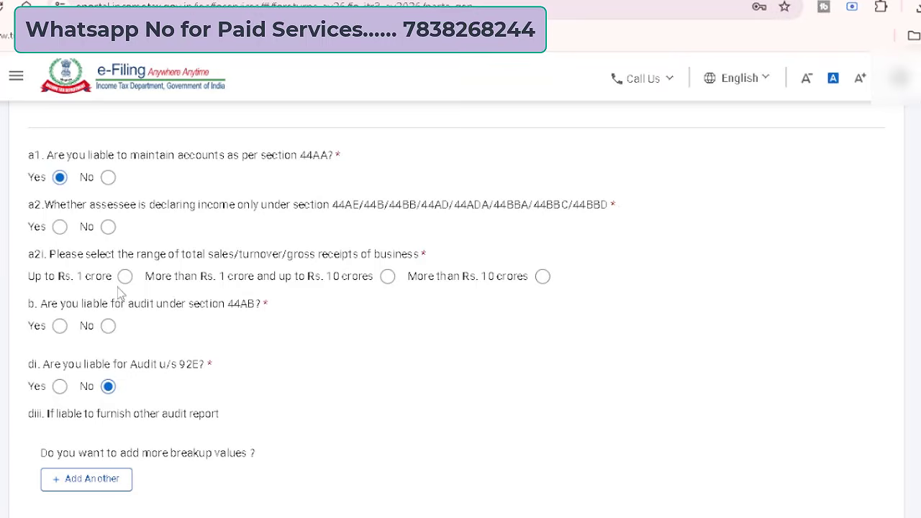
{"action": "left_click", "coordinate": [107, 228]}
Try the a2i turnover ranges, including Rs. 1 crore to Rs. 10 crores with cash receipts up to 5%, and More than Rs. 10 crores.
{"action": "scroll", "coordinate": [460, 309], "scroll_direction": "down", "scroll_amount": 2}
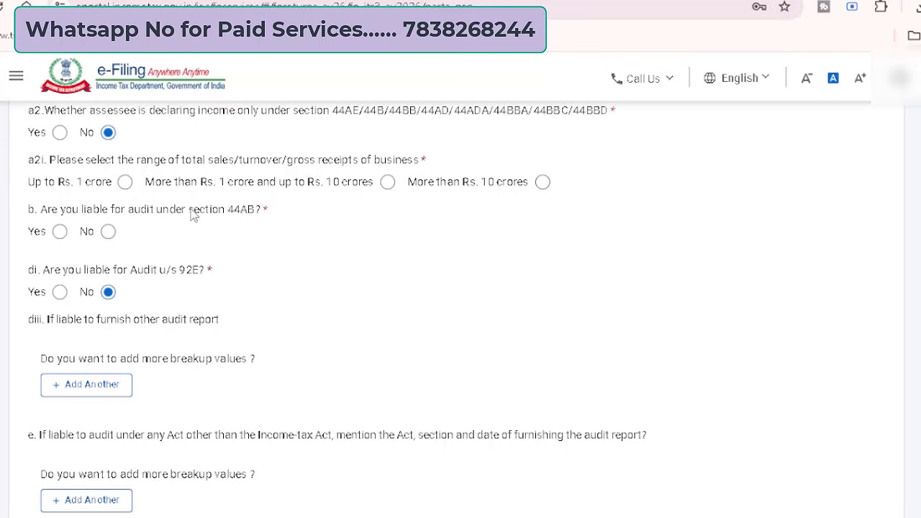
{"action": "left_click", "coordinate": [125, 181]}
{"action": "left_click", "coordinate": [388, 182]}
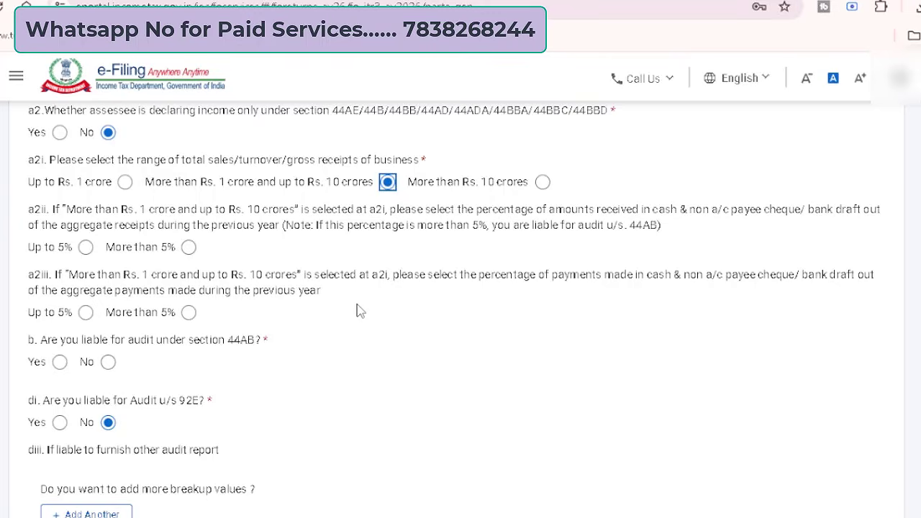
{"action": "left_click", "coordinate": [86, 248]}
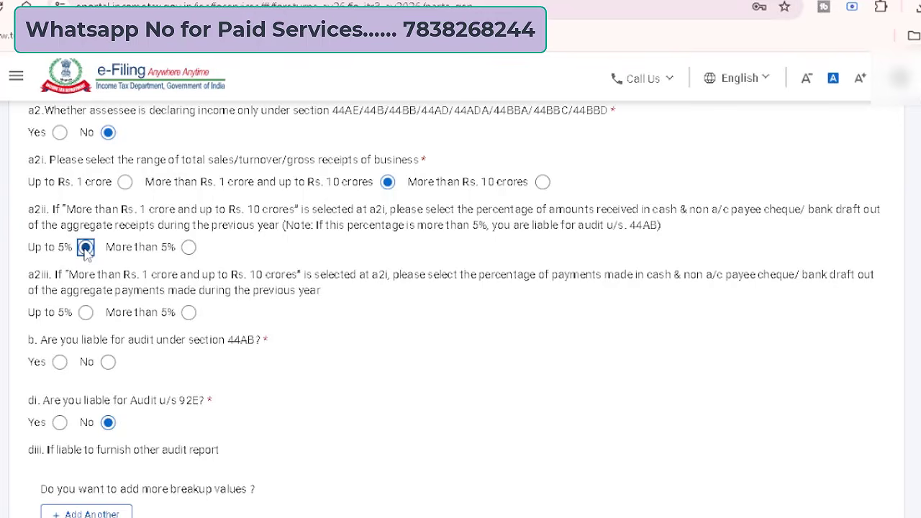
{"action": "left_click", "coordinate": [543, 183]}
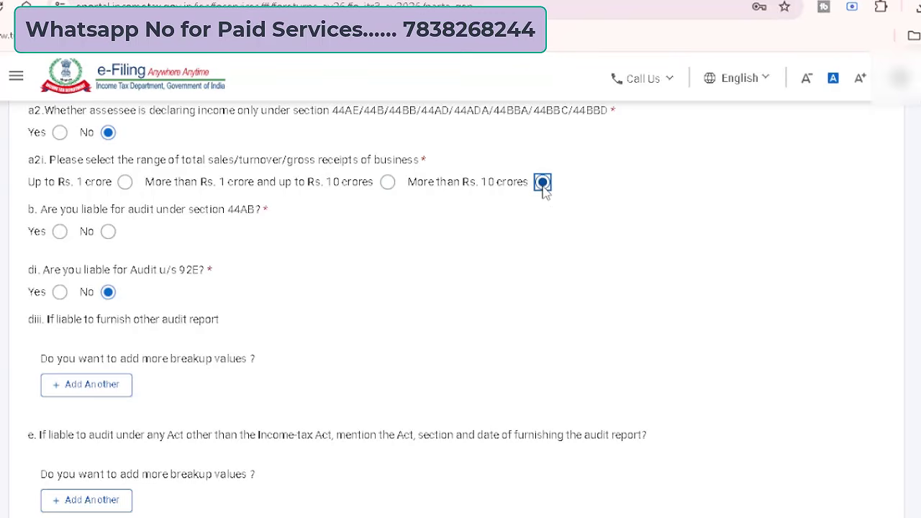
Set the business turnover range to Up to Rs. 1 crore and answer No to audit liability under section 44AB.
{"action": "left_click", "coordinate": [124, 182]}
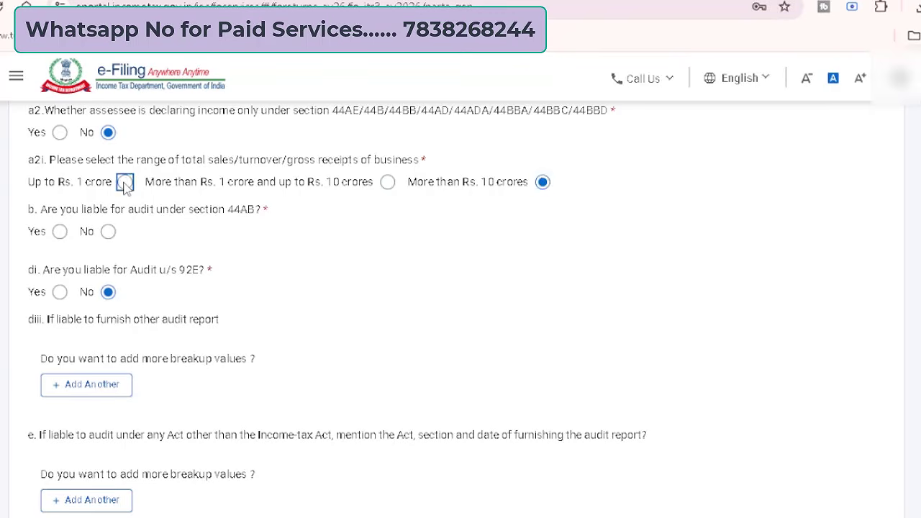
{"action": "left_click", "coordinate": [3, 265]}
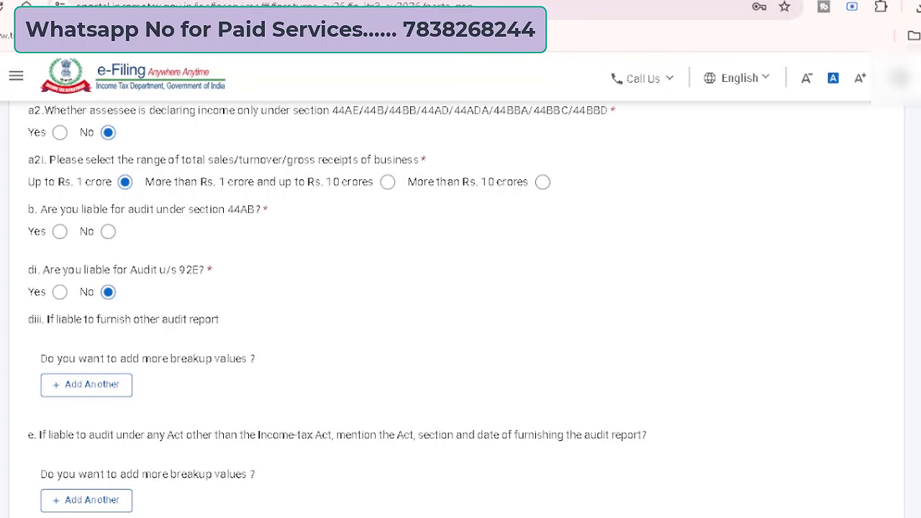
{"action": "left_click", "coordinate": [109, 237]}
{"action": "left_click", "coordinate": [2, 295]}
Start a Nature of Business entry for income outside sections 44AD, 44ADA and 44AE, with code 21009-Speculative trading.
{"action": "scroll", "coordinate": [461, 310], "scroll_direction": "down", "scroll_amount": 5}
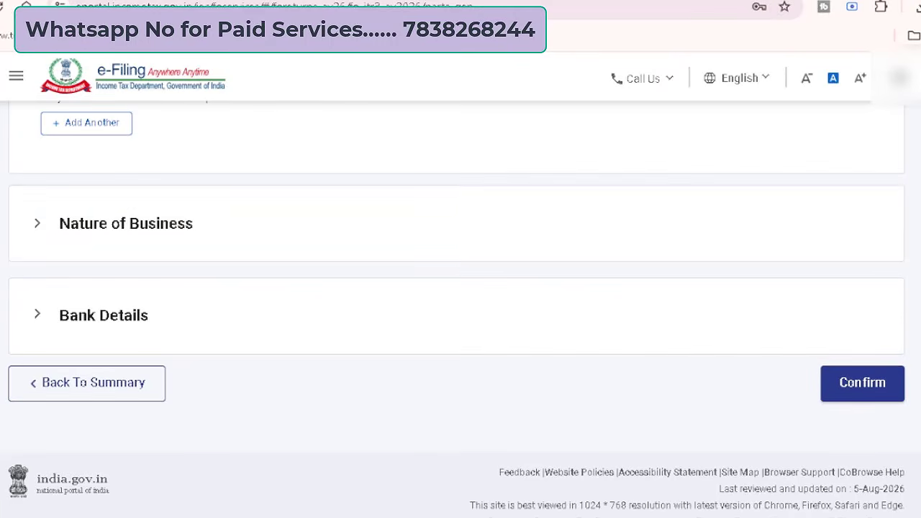
{"action": "left_click", "coordinate": [261, 214]}
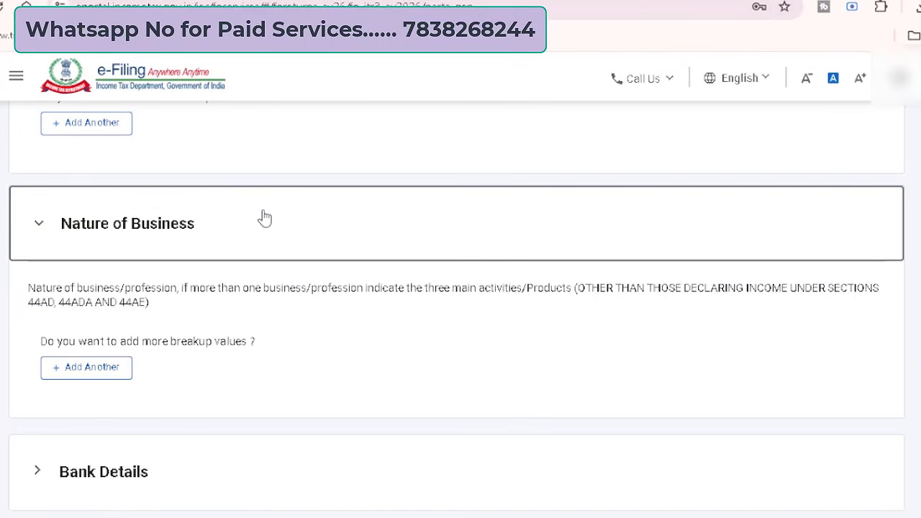
{"action": "left_click", "coordinate": [93, 376]}
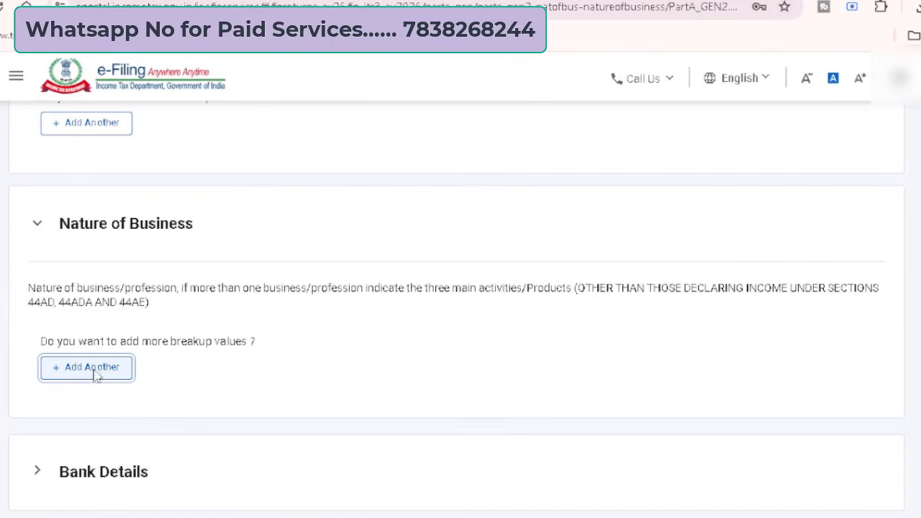
{"action": "scroll", "coordinate": [93, 375], "scroll_direction": "down", "scroll_amount": 3}
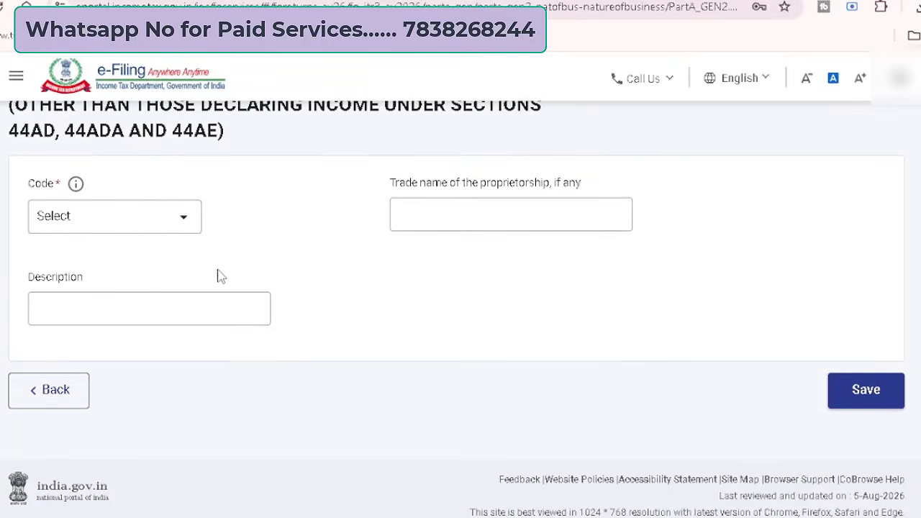
{"action": "left_click", "coordinate": [185, 230]}
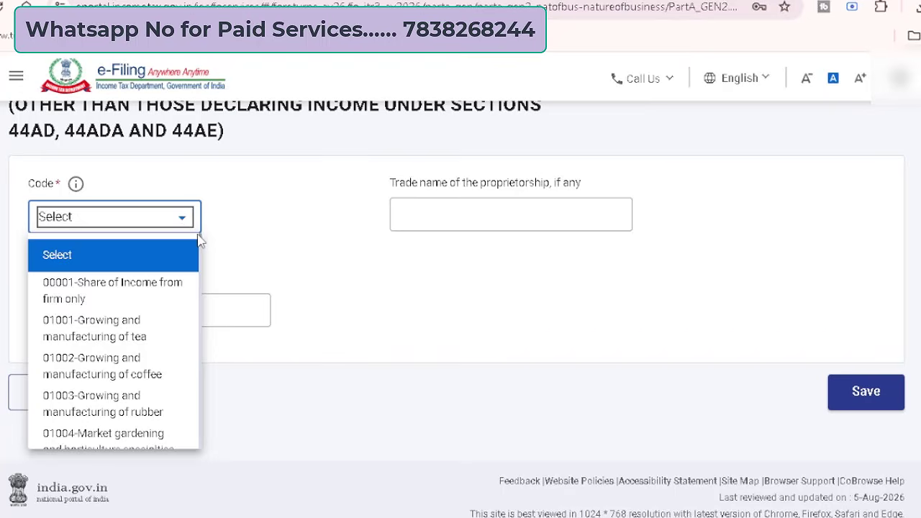
{"action": "left_click_drag", "start_coordinate": [199, 242], "coordinate": [197, 477]}
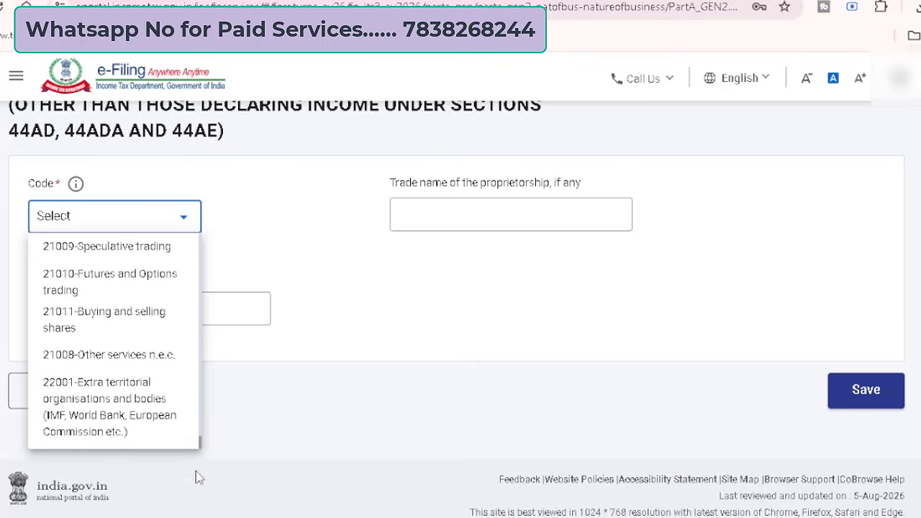
{"action": "left_click", "coordinate": [121, 257]}
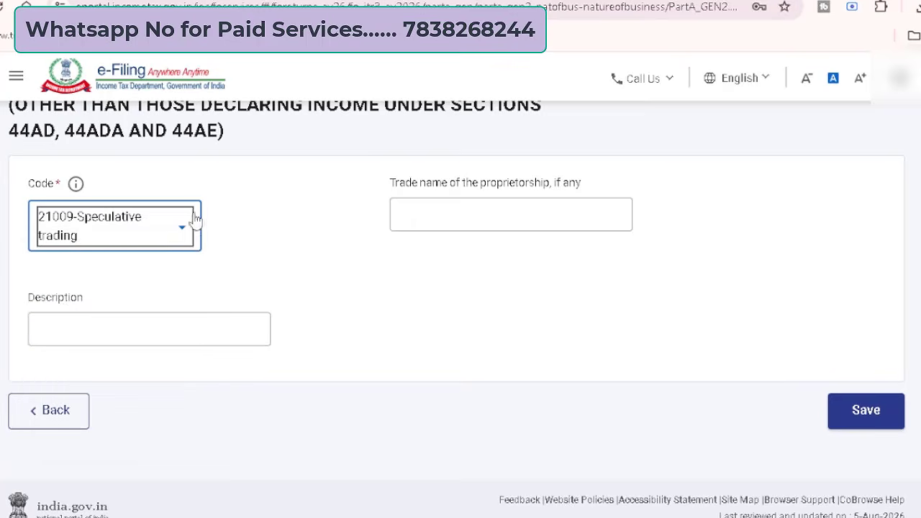
Enter the trade name of the proprietorship and the description INTRADAY, and save the speculative trading entry.
{"action": "left_click", "coordinate": [437, 219]}
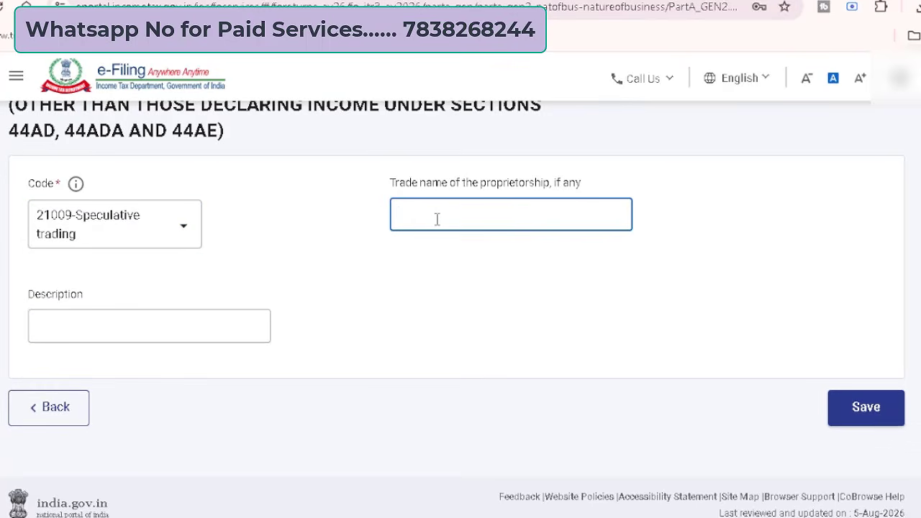
{"action": "type", "text": "shweta"}
{"action": "left_click", "coordinate": [235, 318]}
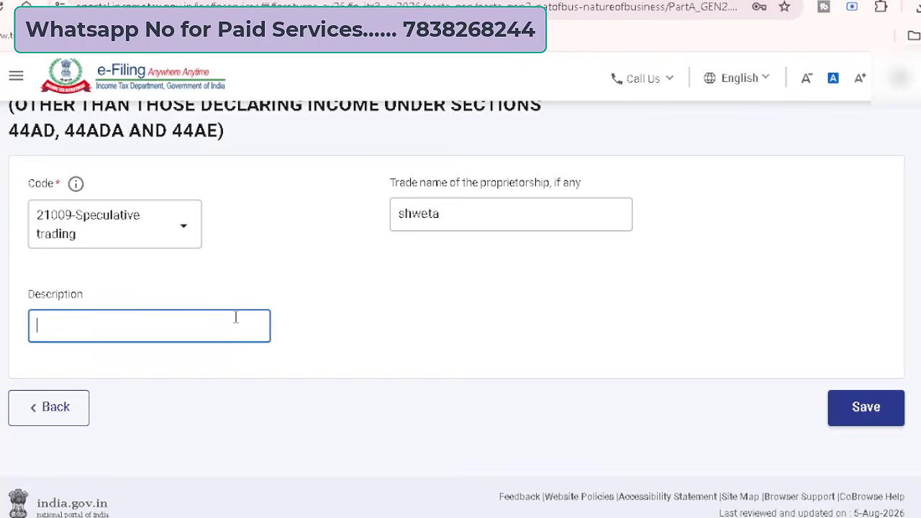
{"action": "type", "text": "INTRADAY"}
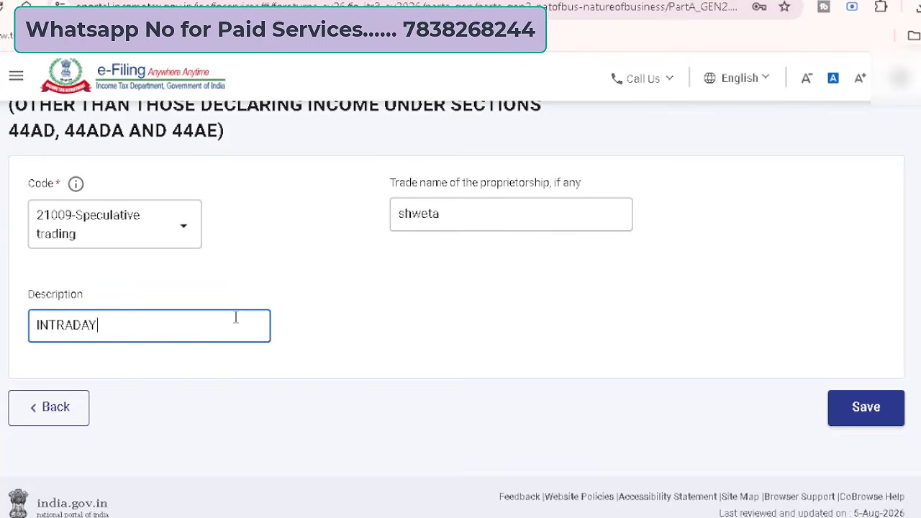
{"action": "left_click", "coordinate": [853, 420]}
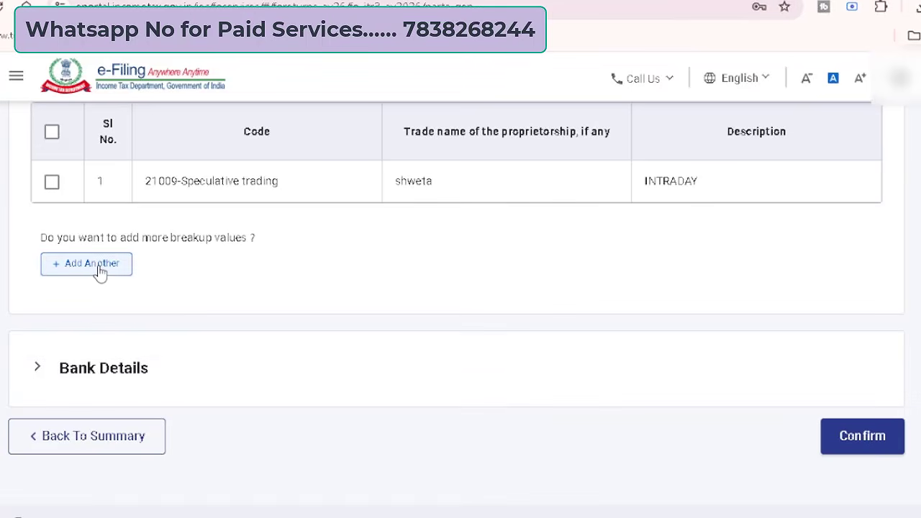
Add another Nature of Business entry with the code 21010-Futures and Options trading.
{"action": "left_click", "coordinate": [97, 269]}
{"action": "scroll", "coordinate": [121, 283], "scroll_direction": "down", "scroll_amount": 3}
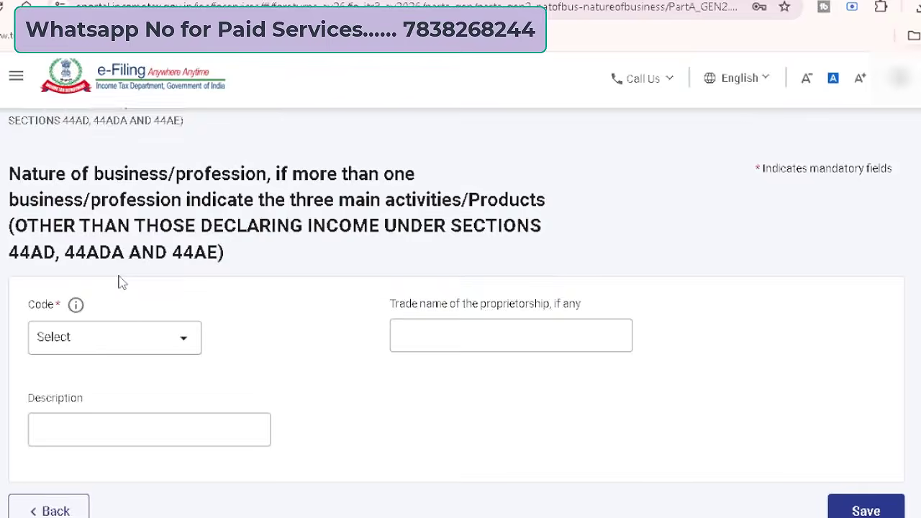
{"action": "left_click", "coordinate": [174, 255]}
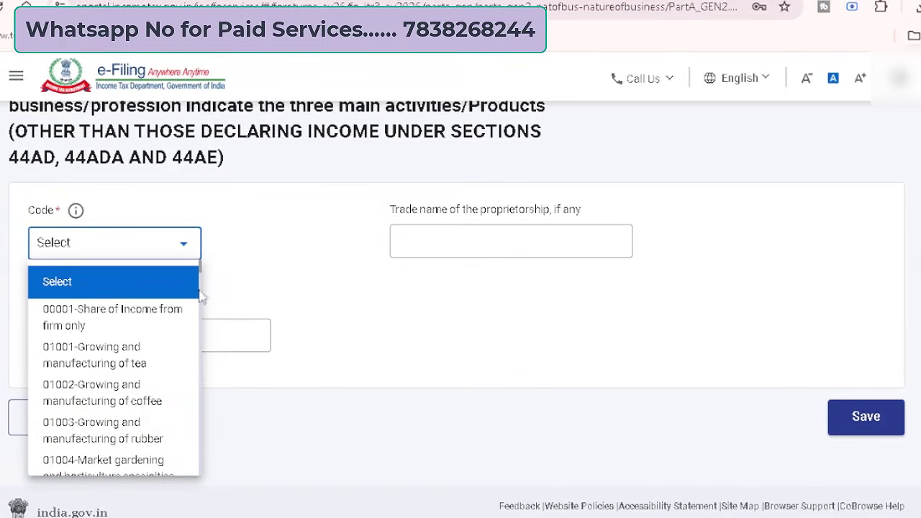
{"action": "left_click_drag", "start_coordinate": [201, 272], "coordinate": [207, 490]}
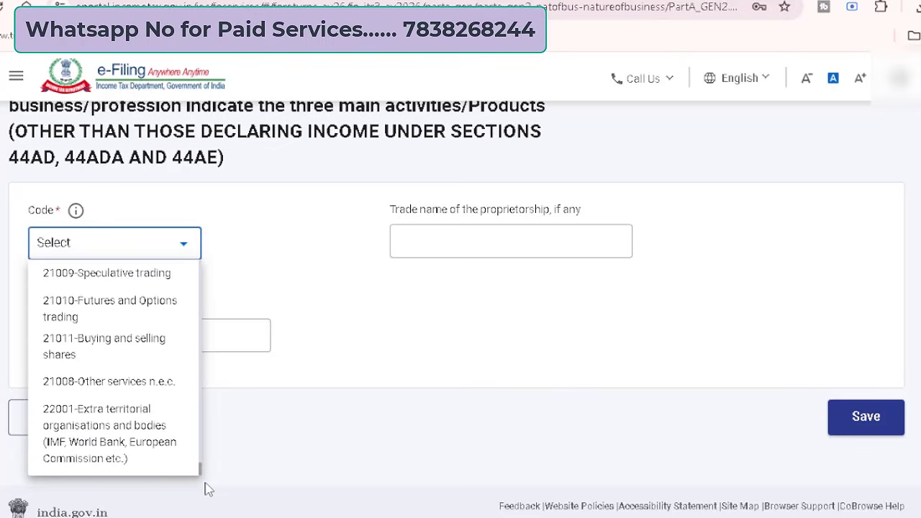
{"action": "left_click", "coordinate": [117, 316]}
Enter the trade name and the description FNO TRADAING, save the entry, and confirm Part A - General Information.
{"action": "left_click", "coordinate": [465, 235]}
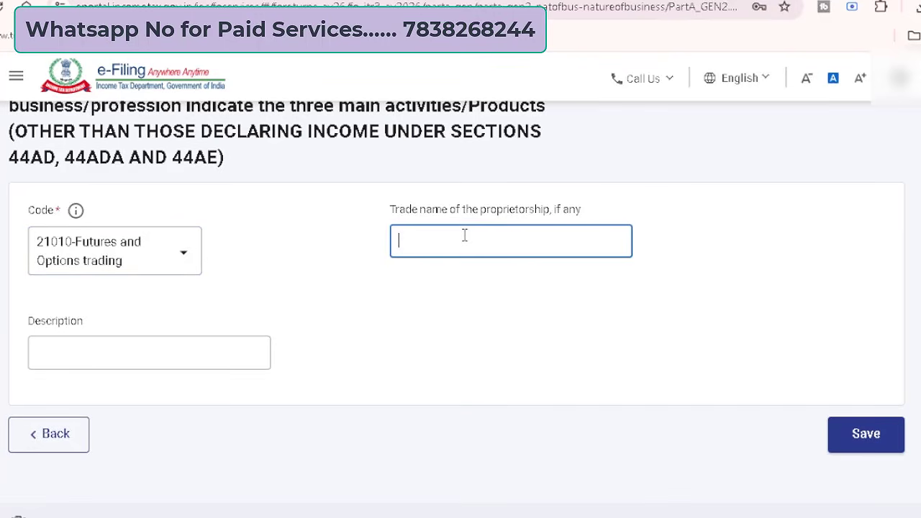
{"action": "type", "text": "SHWETA"}
{"action": "left_click", "coordinate": [176, 359]}
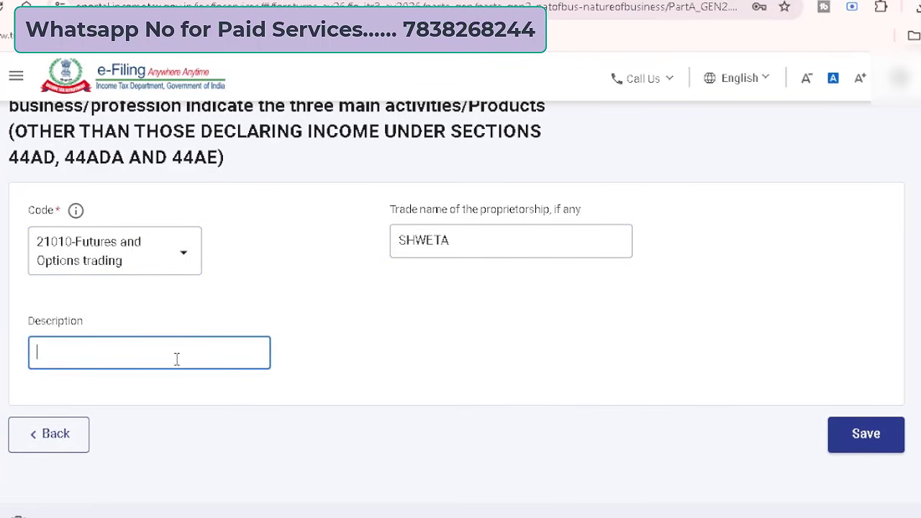
{"action": "type", "text": "FNO TRADAING"}
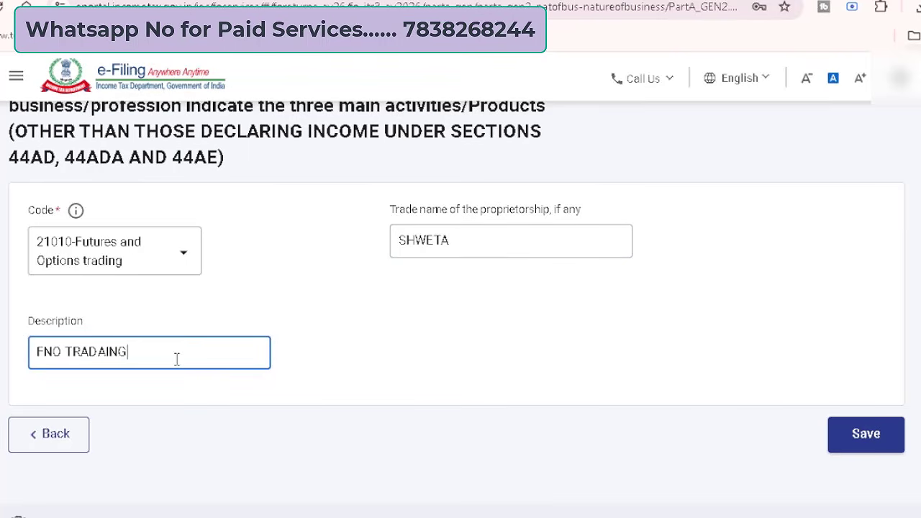
{"action": "left_click", "coordinate": [856, 442]}
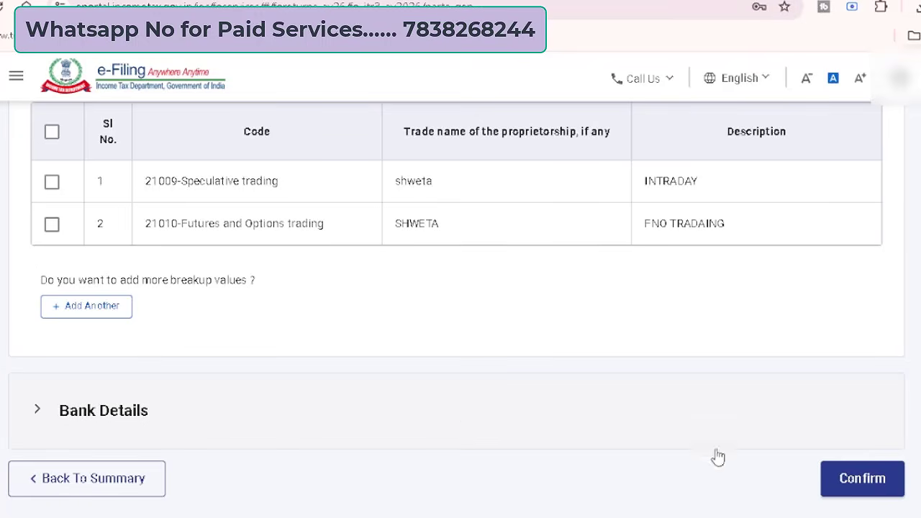
{"action": "left_click", "coordinate": [852, 481]}
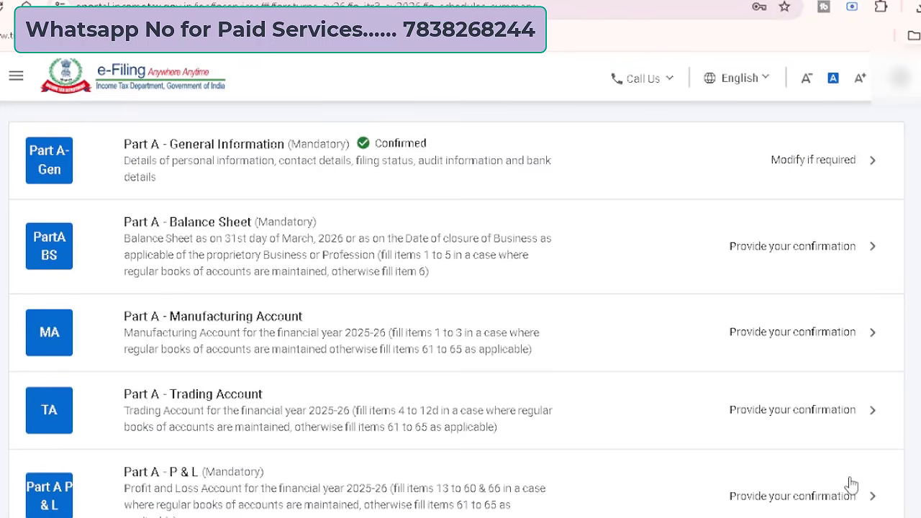
Open Part A - Balance Sheet and bring up the Fixed Assets fields of B. Application of Funds for editing.
{"action": "left_click", "coordinate": [394, 246]}
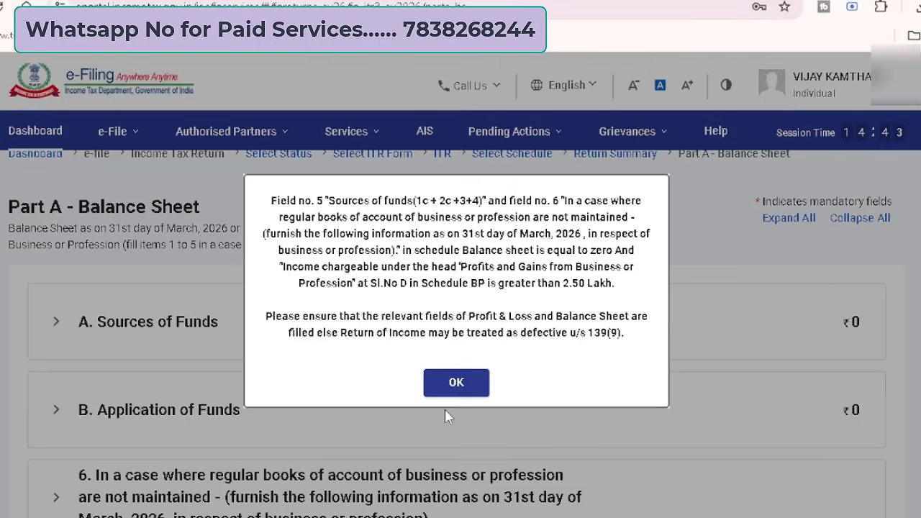
{"action": "left_click", "coordinate": [455, 386]}
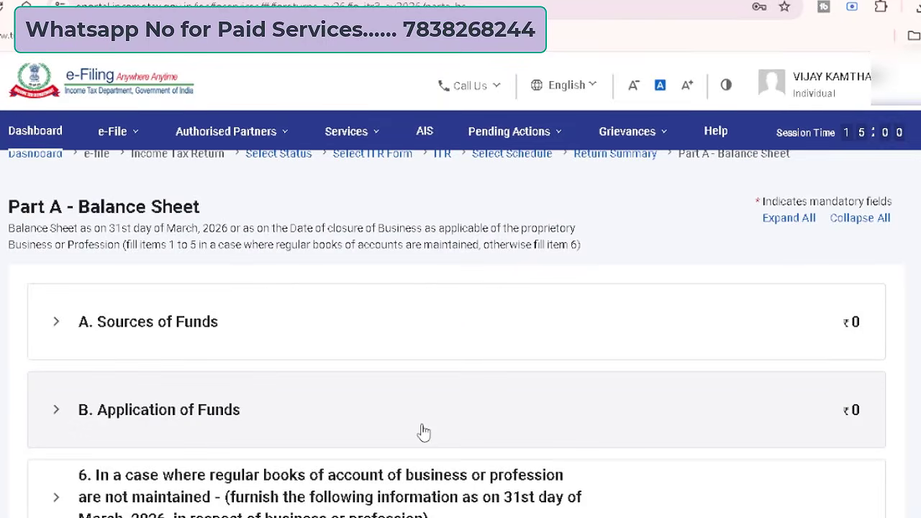
{"action": "scroll", "coordinate": [423, 432], "scroll_direction": "down", "scroll_amount": 2}
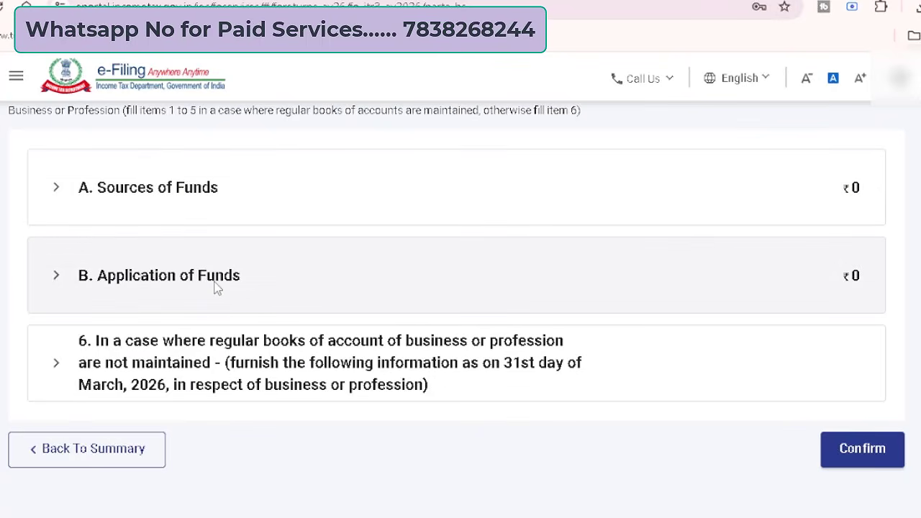
{"action": "scroll", "coordinate": [217, 288], "scroll_direction": "down", "scroll_amount": 1}
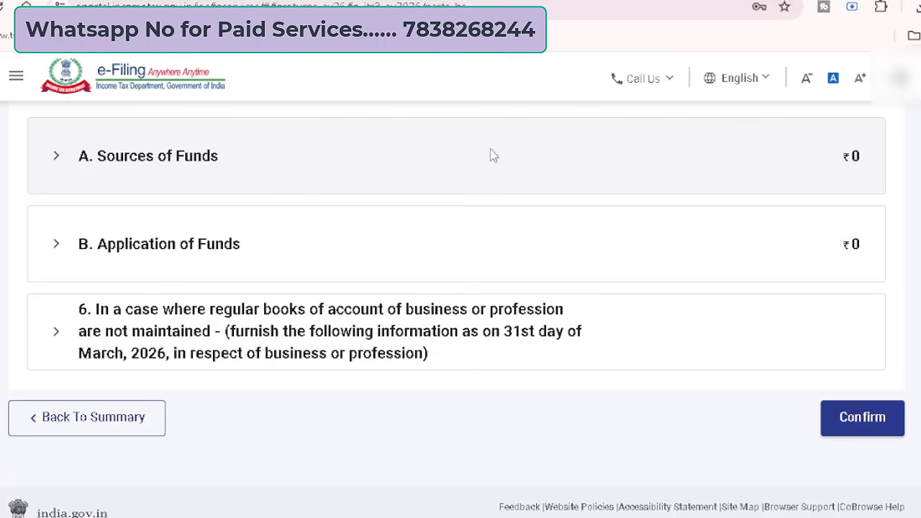
{"action": "left_click", "coordinate": [420, 251]}
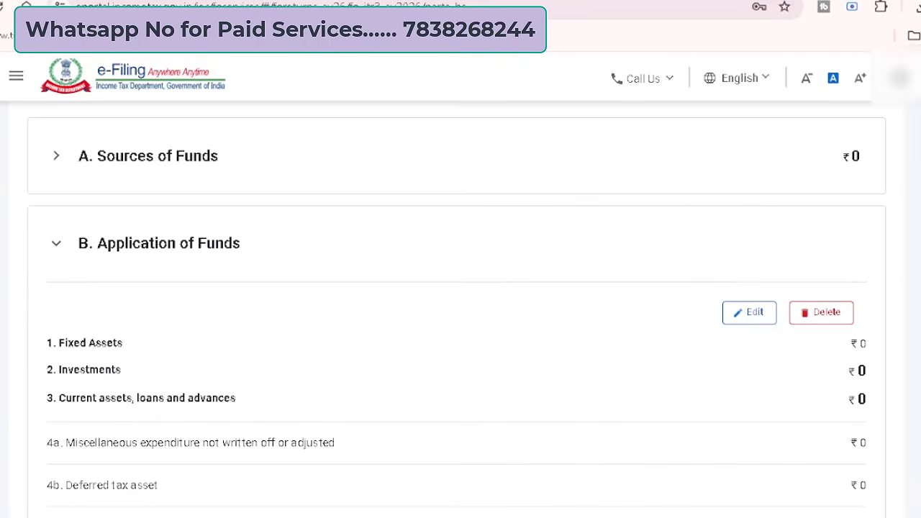
{"action": "scroll", "coordinate": [461, 324], "scroll_direction": "down", "scroll_amount": 1}
{"action": "scroll", "coordinate": [460, 324], "scroll_direction": "down", "scroll_amount": 1}
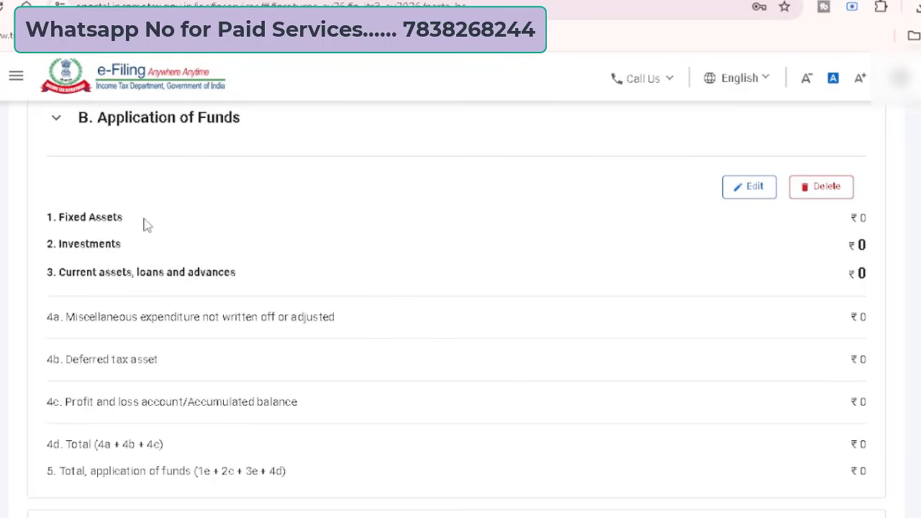
{"action": "left_click", "coordinate": [753, 192]}
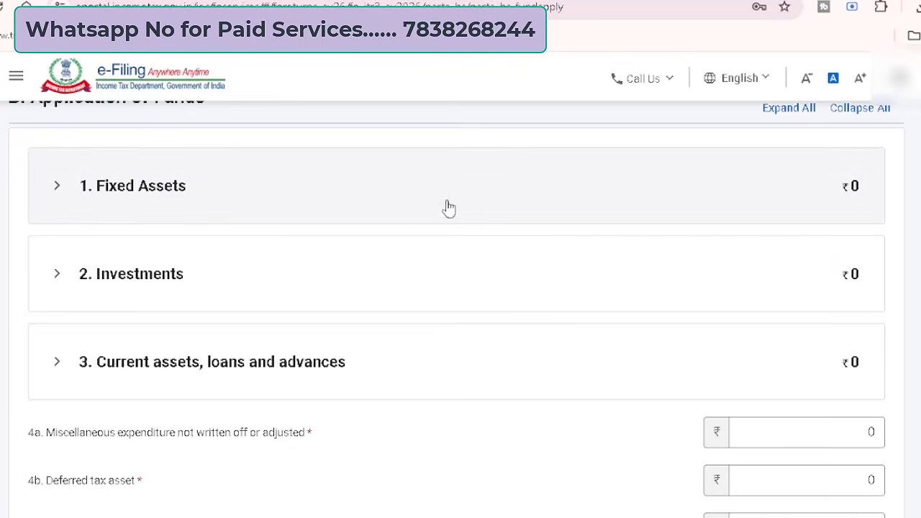
{"action": "left_click", "coordinate": [446, 200]}
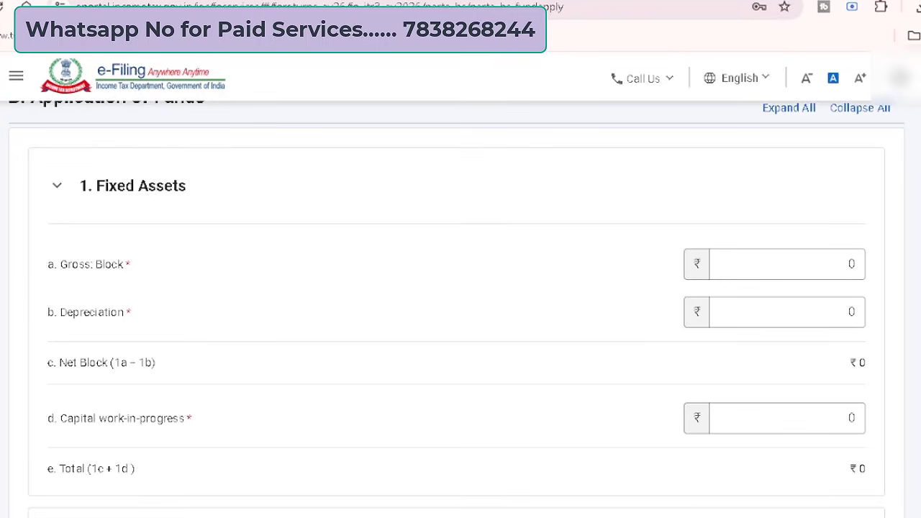
Enter 65000 as the Gross Block under Fixed Assets.
{"action": "left_click", "coordinate": [858, 255]}
{"action": "key", "text": "BackSpace"}
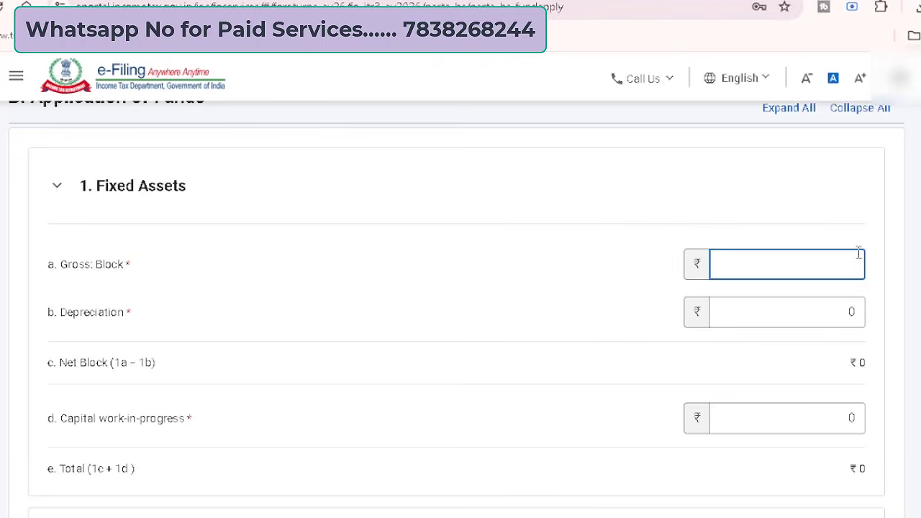
{"action": "type", "text": "65000"}
{"action": "left_click", "coordinate": [910, 260]}
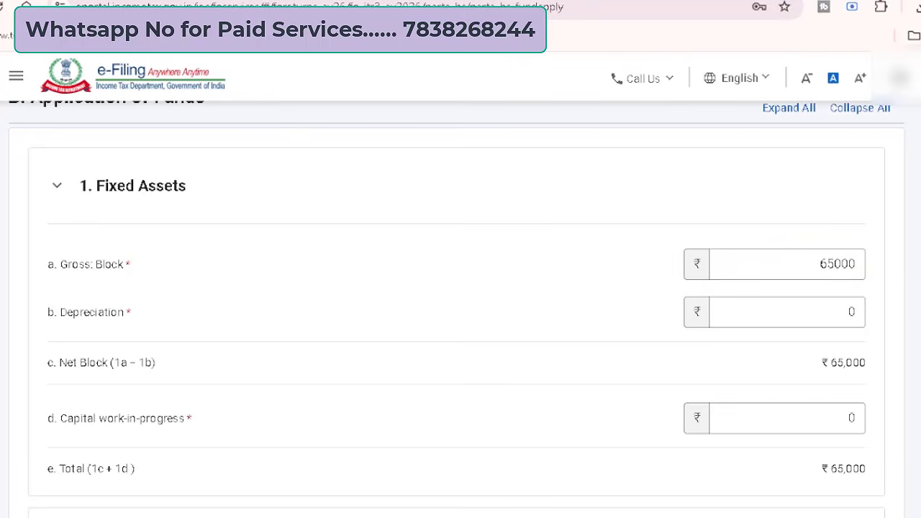
Set the Gross Block under Fixed Assets to 100000.
{"action": "left_click", "coordinate": [861, 263]}
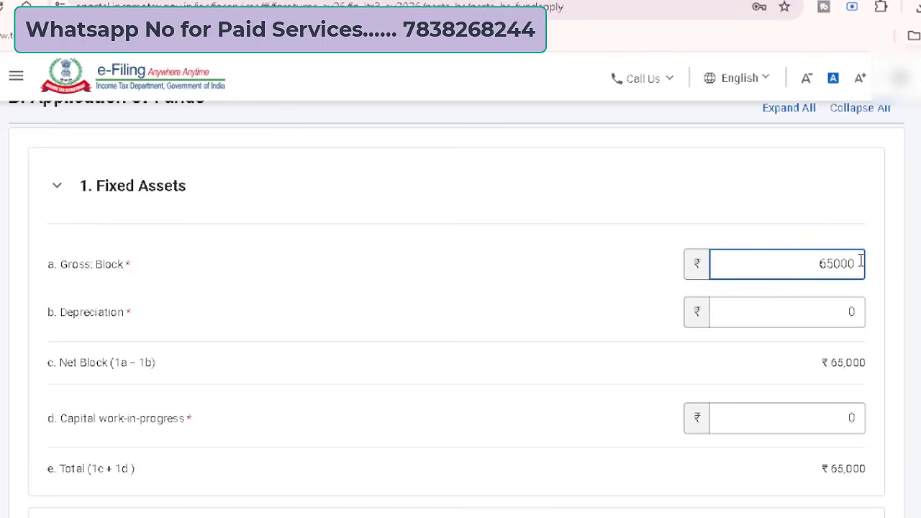
{"action": "key", "text": "BackSpace"}
{"action": "key", "text": "BackSpace"}
{"action": "key", "text": "BackSpace"}
{"action": "key", "text": "BackSpace"}
{"action": "key", "text": "BackSpace"}
{"action": "type", "text": "100000"}
{"action": "left_click", "coordinate": [907, 285]}
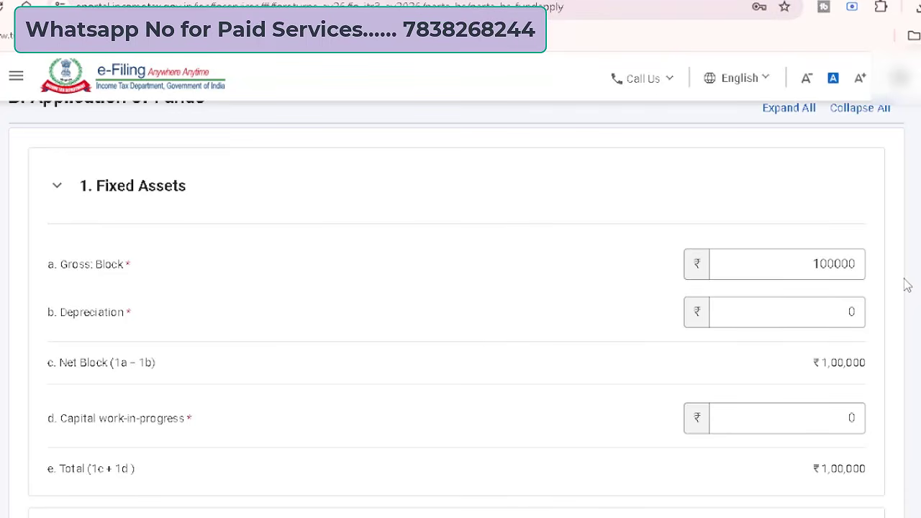
Expand Current assets, loans and advances and set the Stock in process inventory to 15330.
{"action": "scroll", "coordinate": [549, 229], "scroll_direction": "down", "scroll_amount": 10}
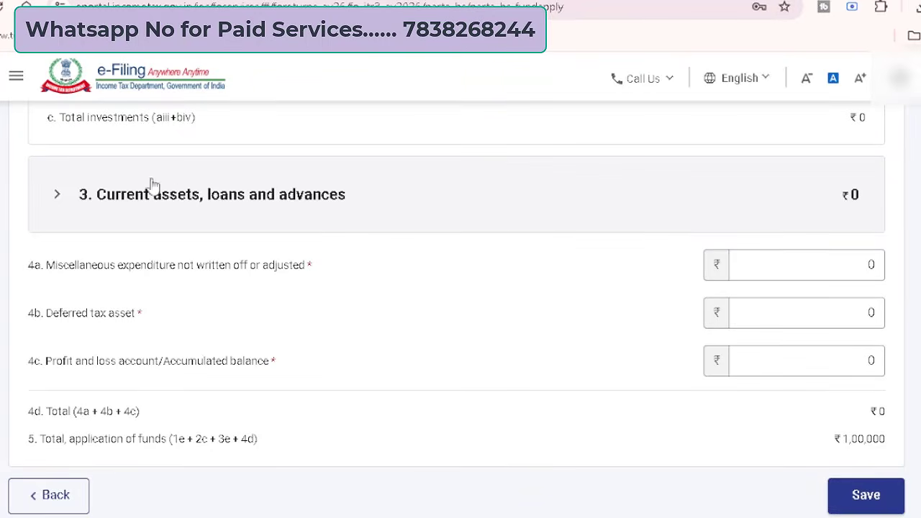
{"action": "left_click", "coordinate": [190, 204]}
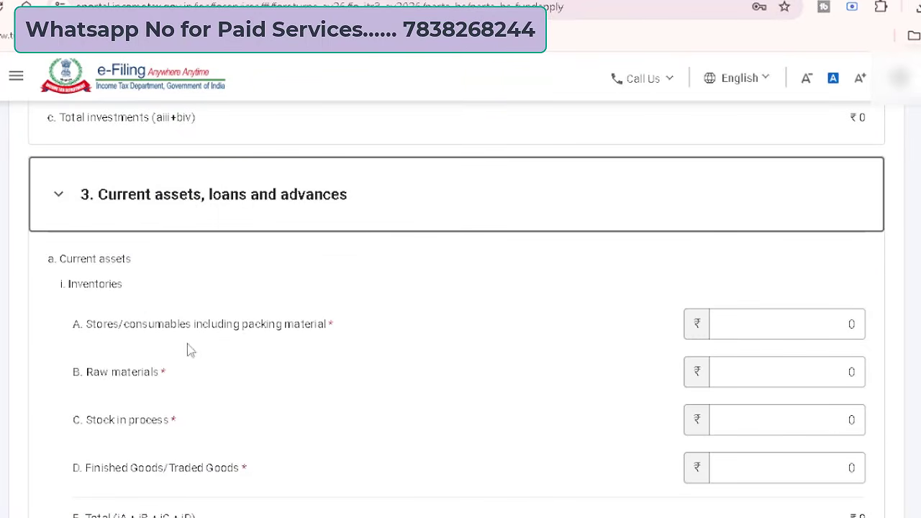
{"action": "left_click", "coordinate": [141, 430]}
{"action": "scroll", "coordinate": [142, 429], "scroll_direction": "down", "scroll_amount": 2}
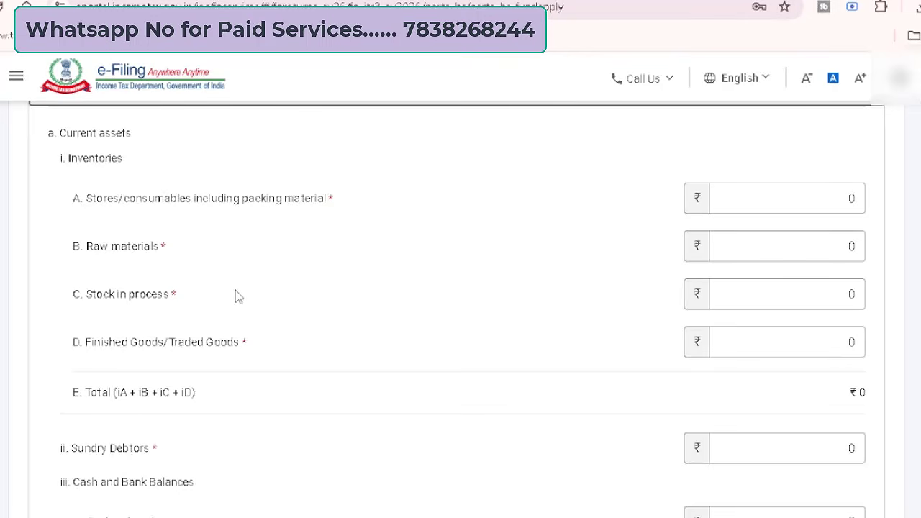
{"action": "key", "text": "alt+Tab"}
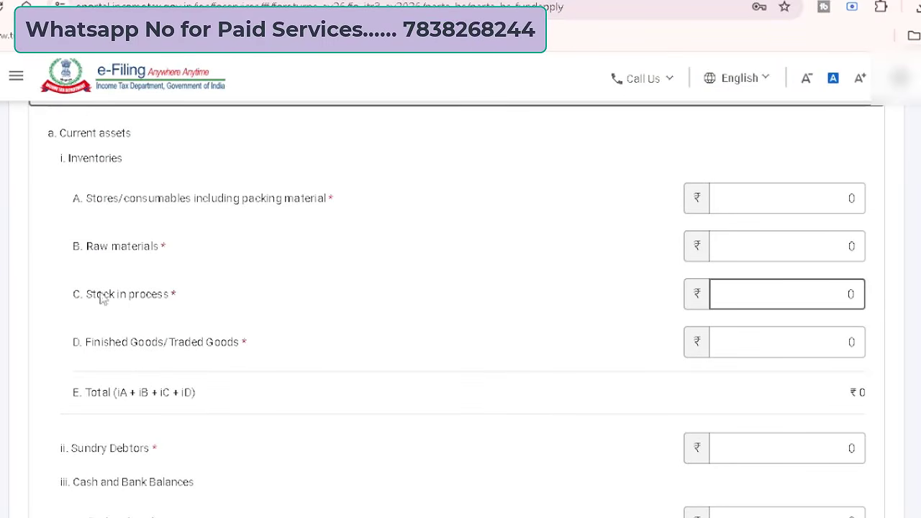
{"action": "left_click", "coordinate": [855, 299]}
{"action": "key", "text": "BackSpace"}
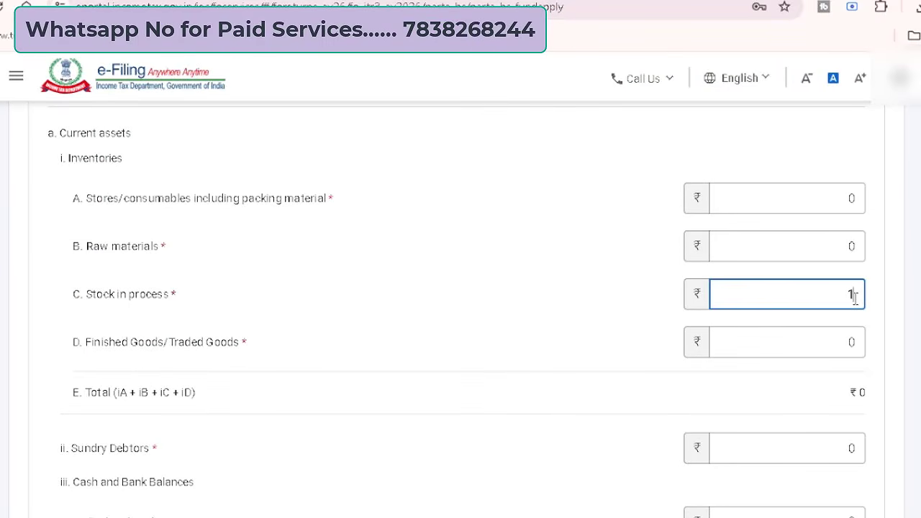
{"action": "type", "text": "15330"}
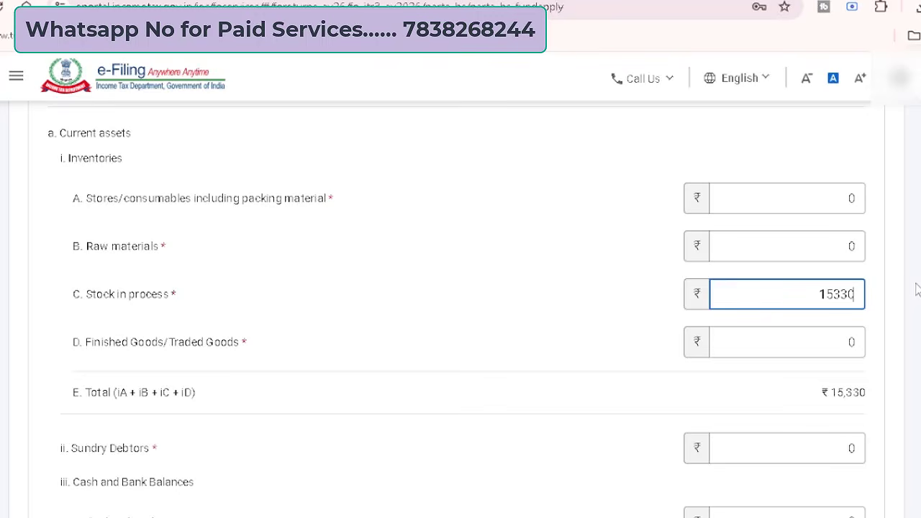
{"action": "left_click", "coordinate": [912, 310]}
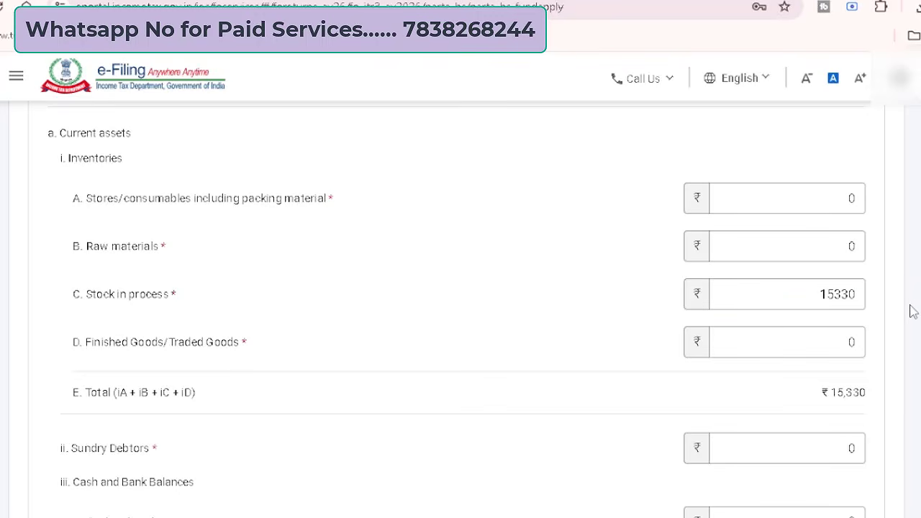
Set Cash-in-hand under Cash and Bank Balances to 25000.
{"action": "scroll", "coordinate": [118, 413], "scroll_direction": "down", "scroll_amount": 2}
{"action": "left_click", "coordinate": [117, 413]}
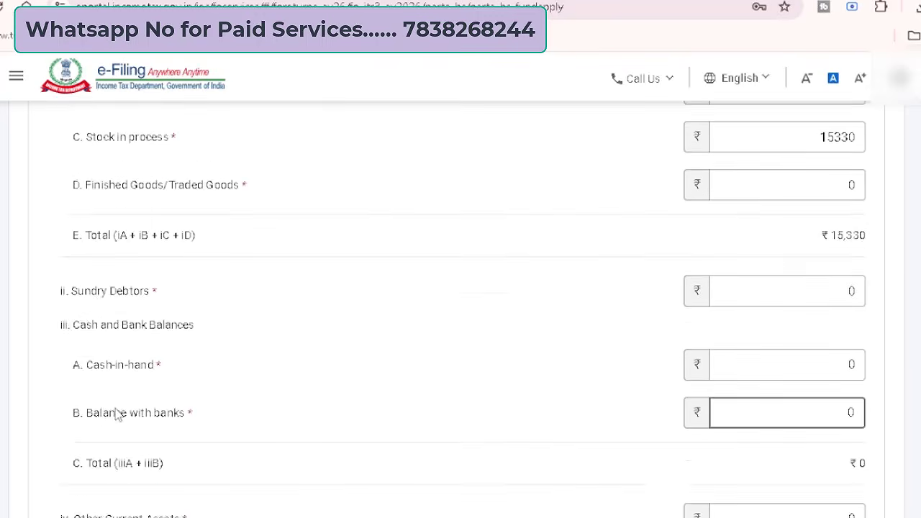
{"action": "scroll", "coordinate": [115, 413], "scroll_direction": "down", "scroll_amount": 1}
{"action": "left_click", "coordinate": [860, 265]}
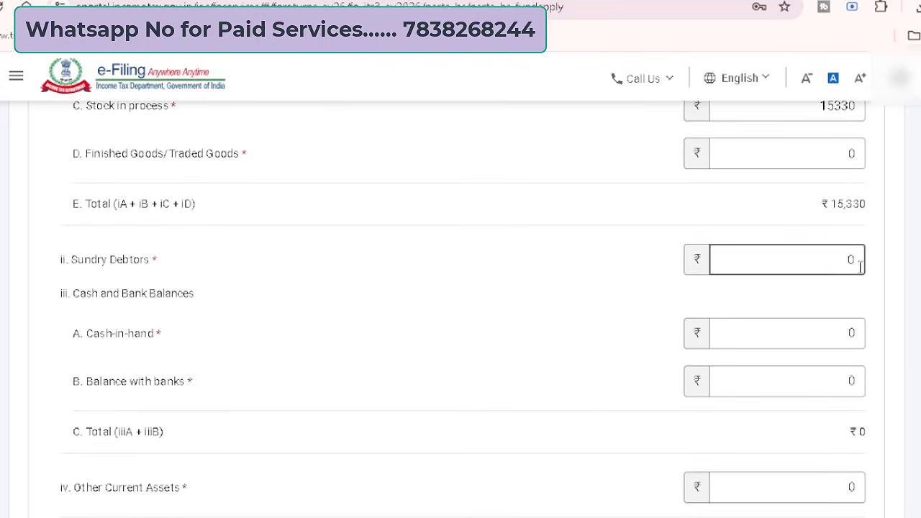
{"action": "left_click", "coordinate": [428, 325]}
{"action": "scroll", "coordinate": [428, 324], "scroll_direction": "down", "scroll_amount": 3}
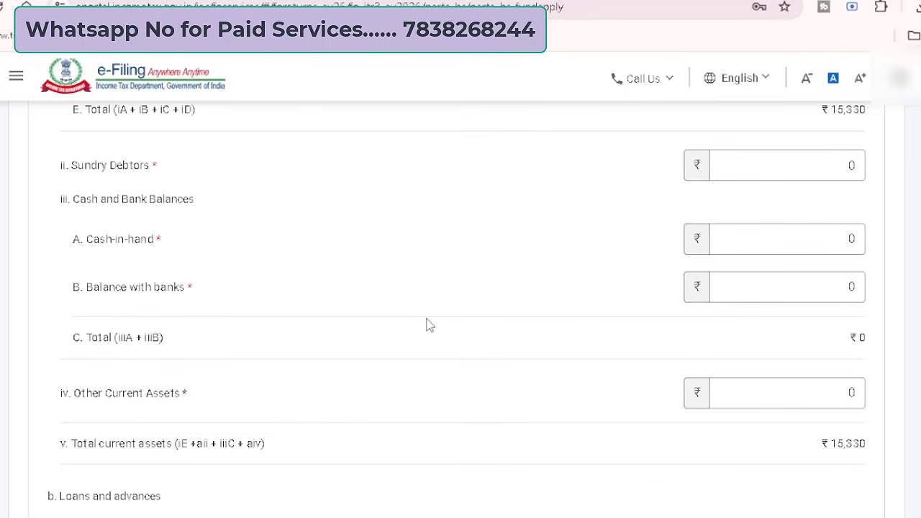
{"action": "left_click", "coordinate": [802, 245]}
{"action": "left_click", "coordinate": [853, 243]}
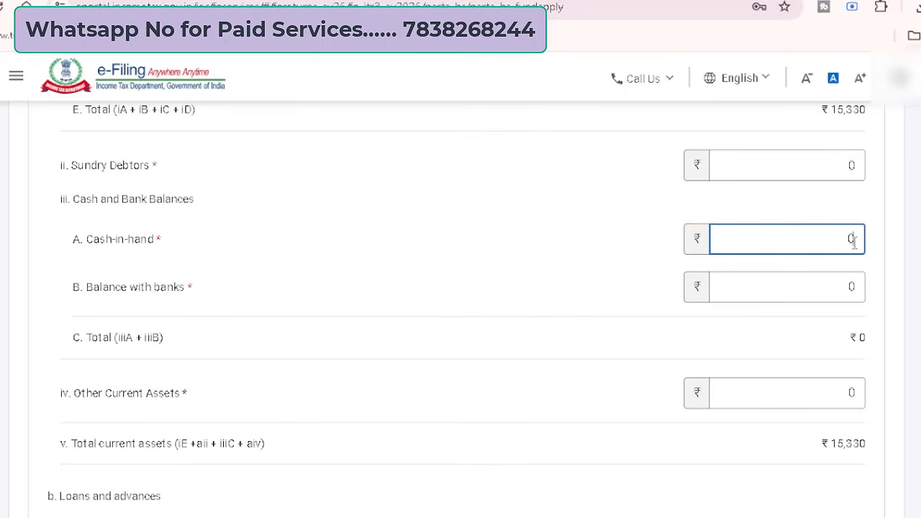
{"action": "key", "text": "BackSpace"}
{"action": "type", "text": "25000"}
{"action": "left_click", "coordinate": [904, 264]}
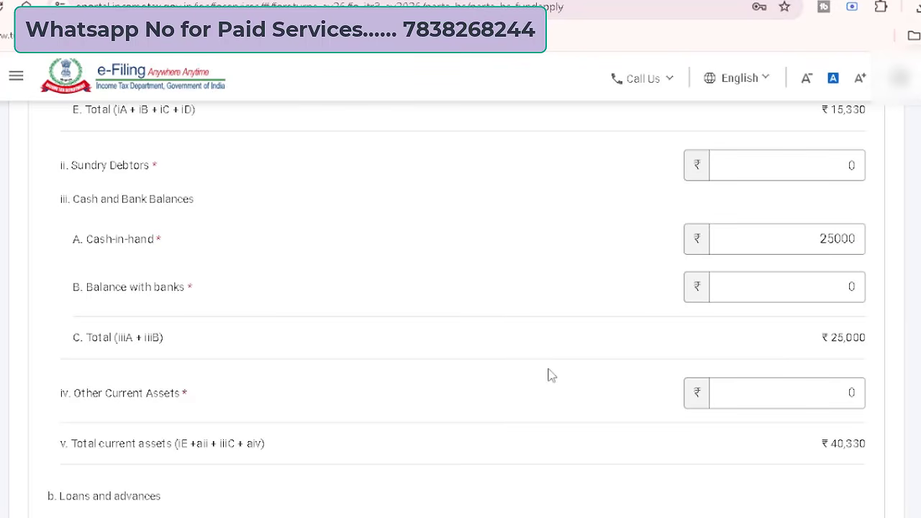
Set Balance with banks under Cash and Bank Balances to 85876.
{"action": "left_click", "coordinate": [862, 286]}
{"action": "key", "text": "BackSpace"}
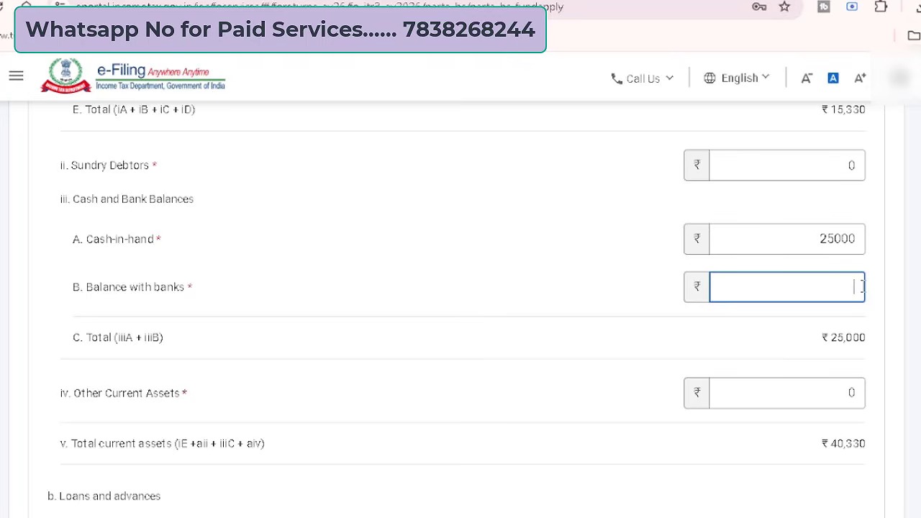
{"action": "type", "text": "858765"}
{"action": "key", "text": "BackSpace"}
{"action": "left_click", "coordinate": [906, 285]}
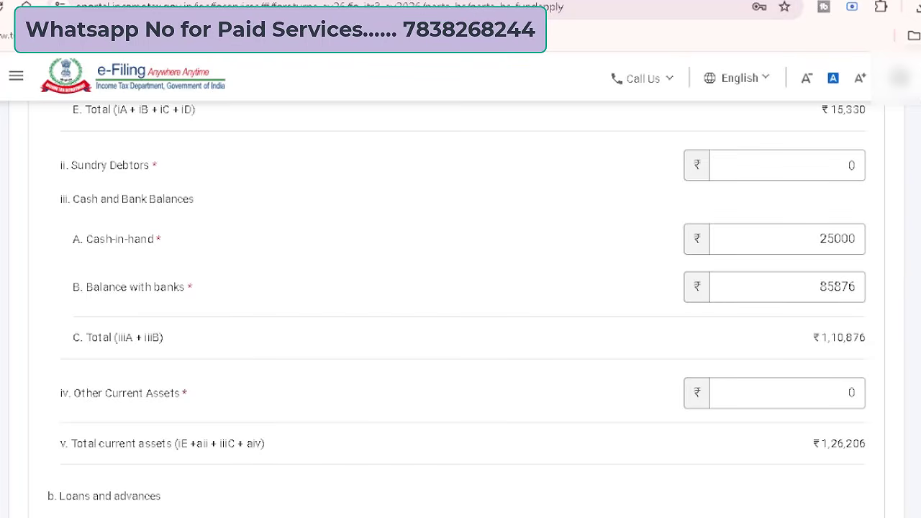
{"action": "scroll", "coordinate": [460, 310], "scroll_direction": "down", "scroll_amount": 4}
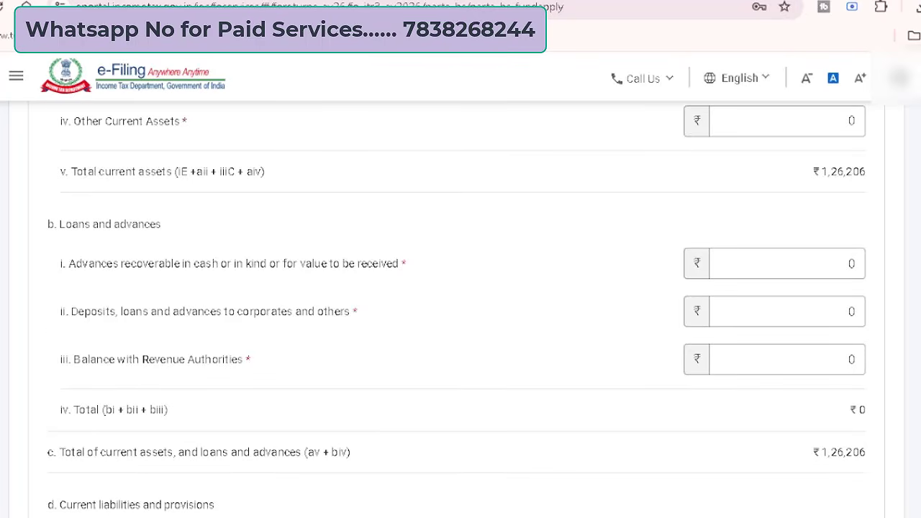
Go through the remaining Application of Funds items down to the accumulated balance and save the section.
{"action": "scroll", "coordinate": [461, 309], "scroll_direction": "down", "scroll_amount": 6}
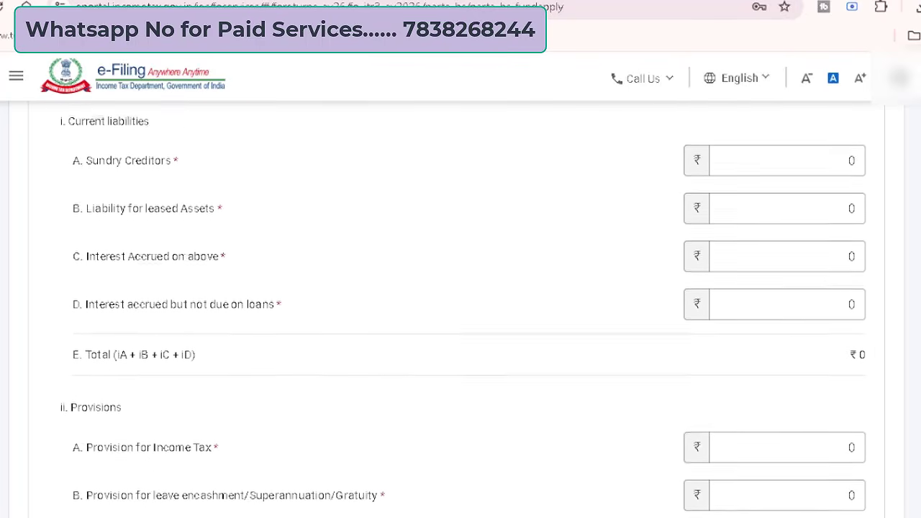
{"action": "scroll", "coordinate": [460, 310], "scroll_direction": "down", "scroll_amount": 3}
{"action": "scroll", "coordinate": [461, 288], "scroll_direction": "down", "scroll_amount": 5}
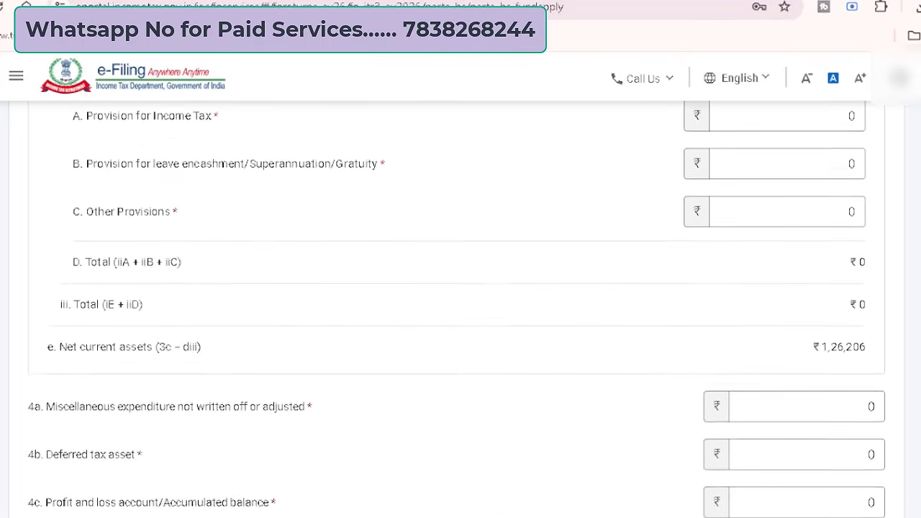
{"action": "scroll", "coordinate": [461, 310], "scroll_direction": "up", "scroll_amount": 1}
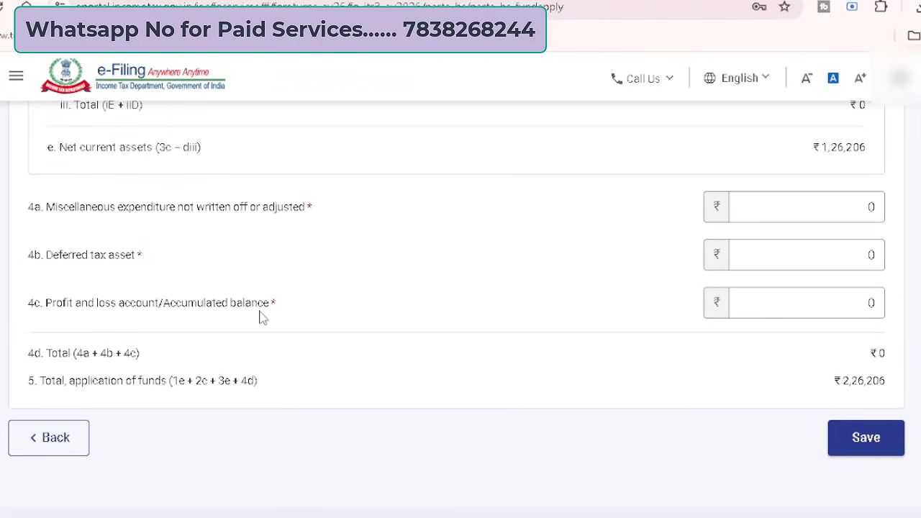
{"action": "left_click", "coordinate": [755, 309]}
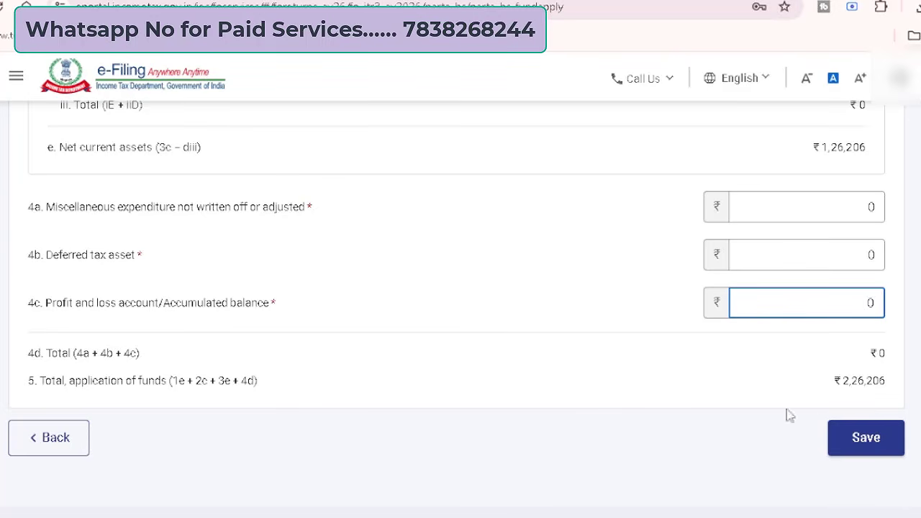
{"action": "left_click", "coordinate": [867, 444]}
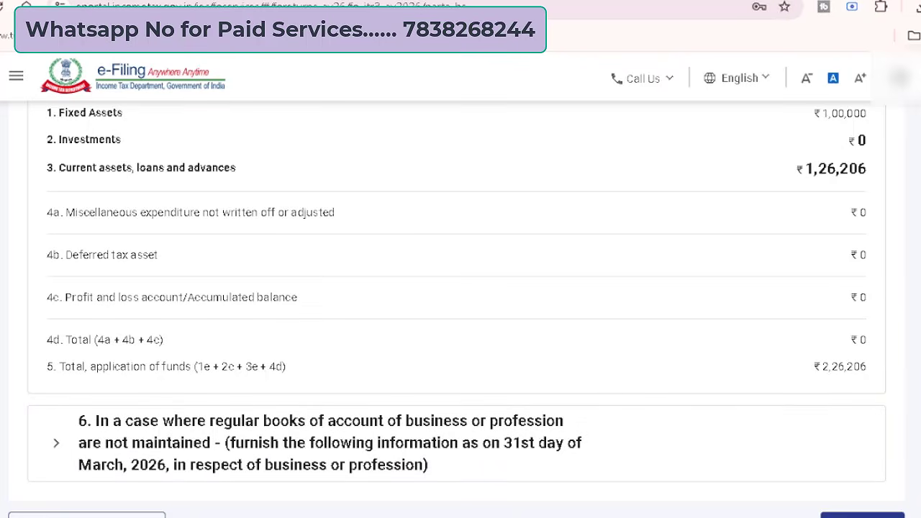
Open Sources of Funds for editing and set the Proprietor's capital under Proprietor's fund to 226206.
{"action": "scroll", "coordinate": [704, 267], "scroll_direction": "up", "scroll_amount": 4}
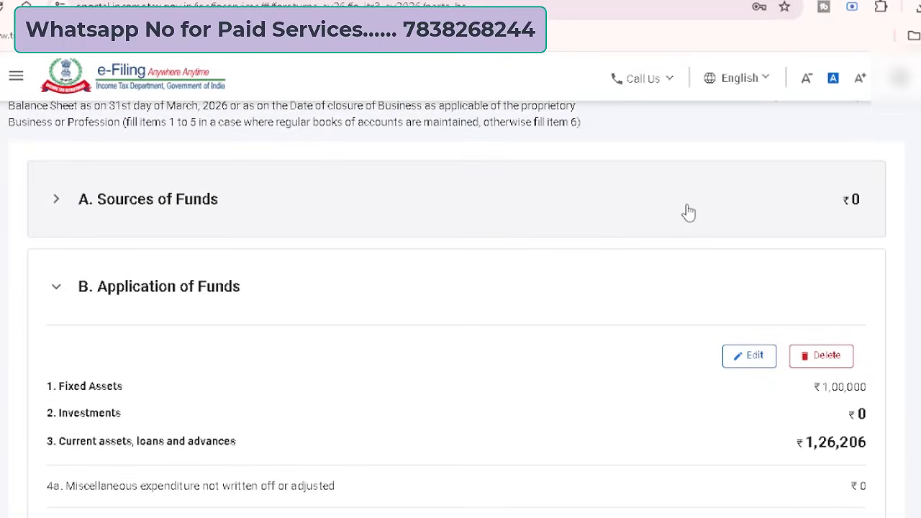
{"action": "left_click", "coordinate": [687, 209]}
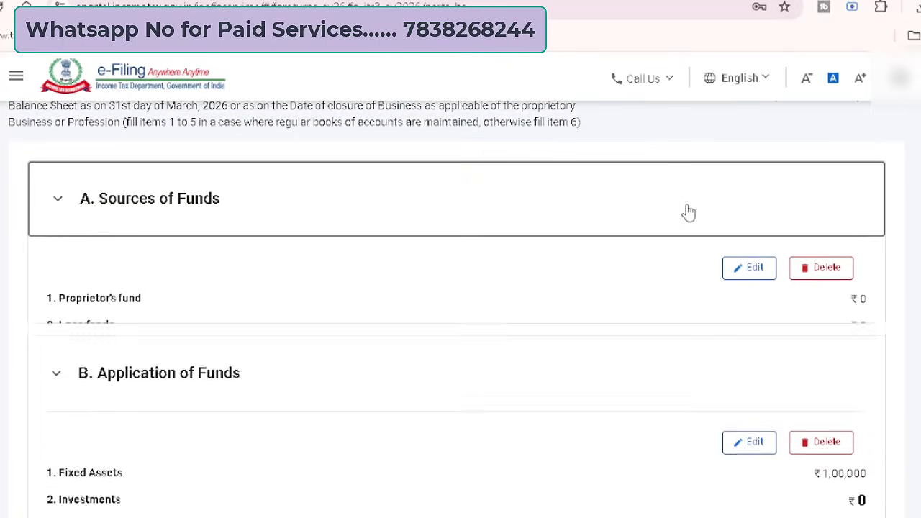
{"action": "left_click", "coordinate": [756, 275]}
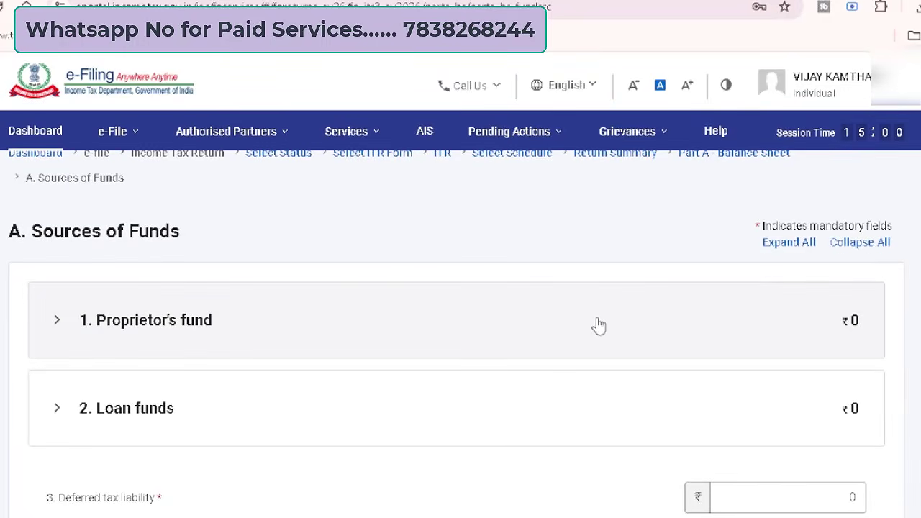
{"action": "left_click", "coordinate": [599, 325]}
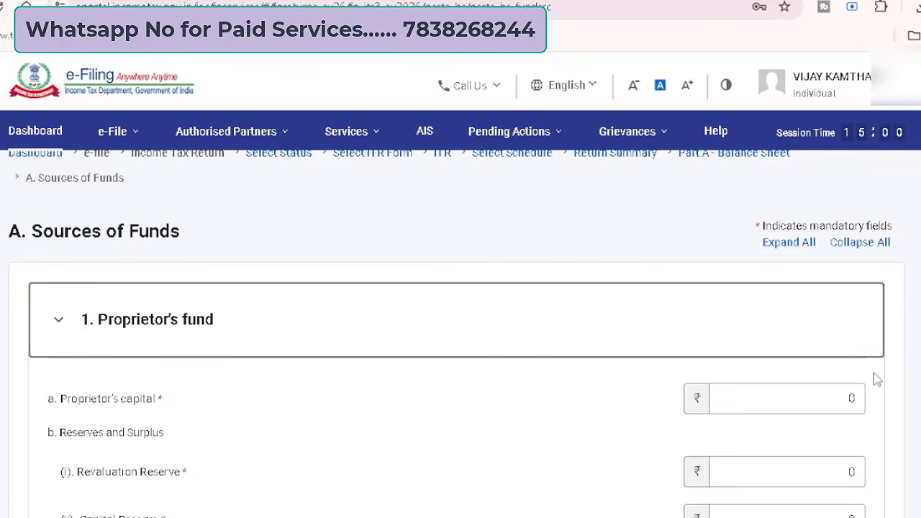
{"action": "left_click", "coordinate": [855, 399]}
{"action": "key", "text": "BackSpace"}
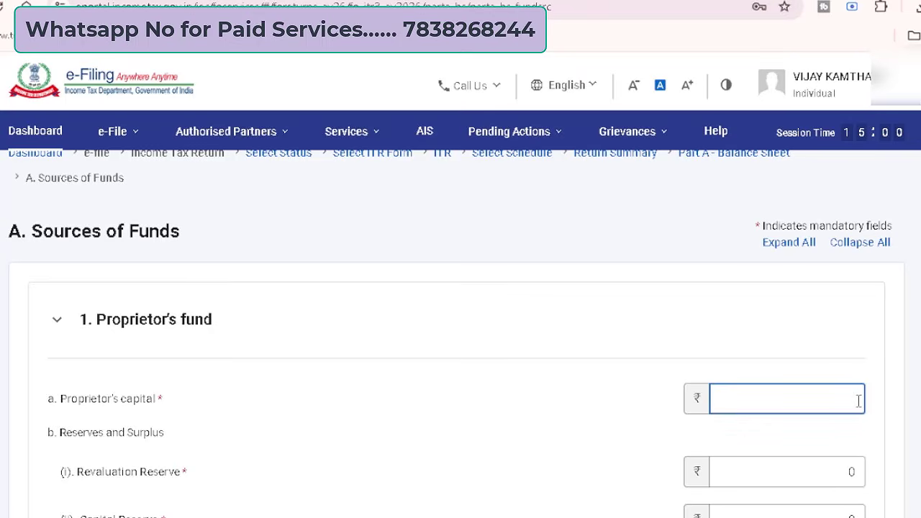
{"action": "type", "text": "226206"}
{"action": "key", "text": "alt+Tab"}
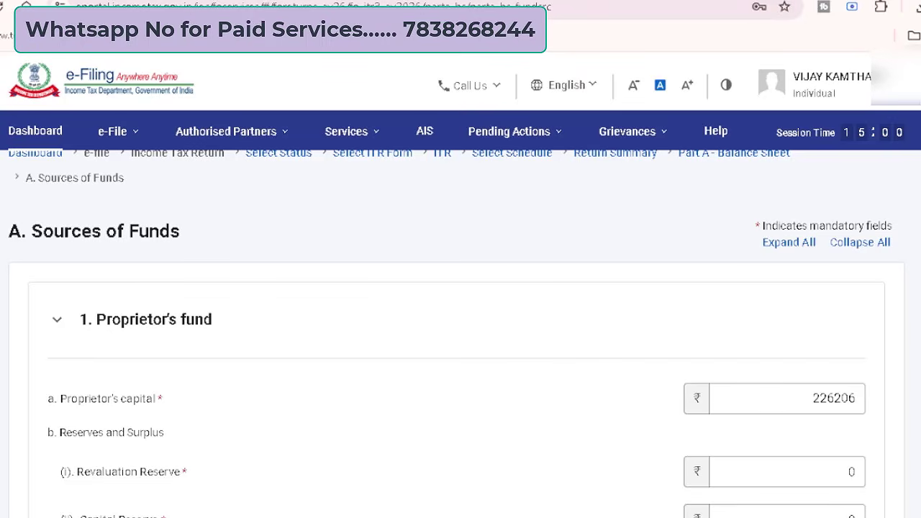
Save the Sources of Funds section and confirm the Part A - Balance Sheet schedule.
{"action": "scroll", "coordinate": [460, 324], "scroll_direction": "down", "scroll_amount": 7}
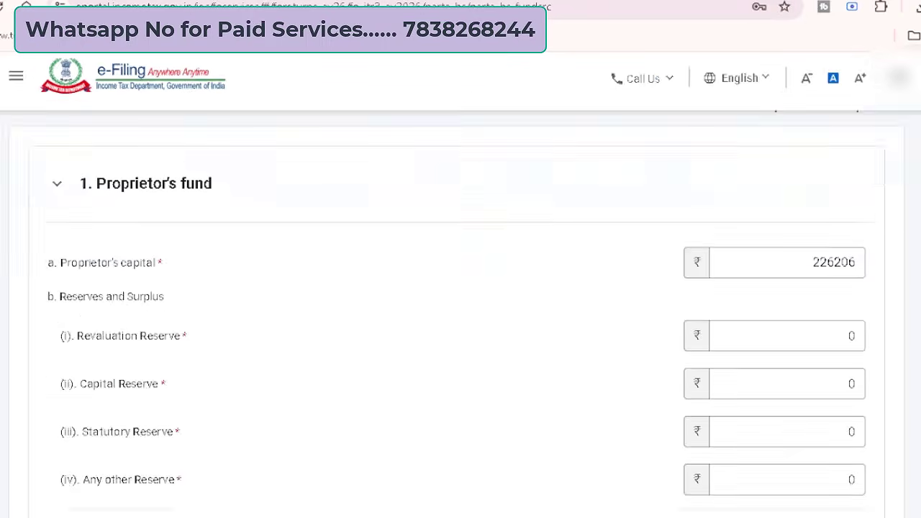
{"action": "scroll", "coordinate": [460, 323], "scroll_direction": "down", "scroll_amount": 4}
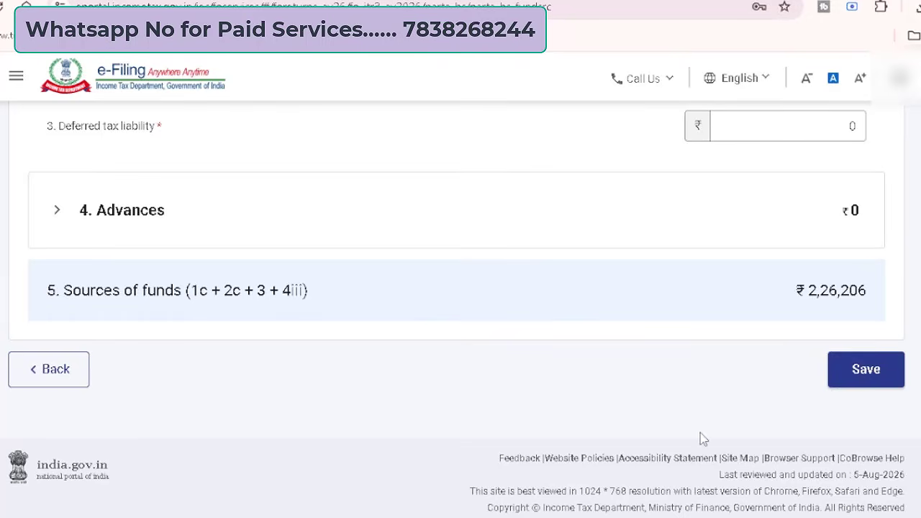
{"action": "left_click", "coordinate": [861, 380]}
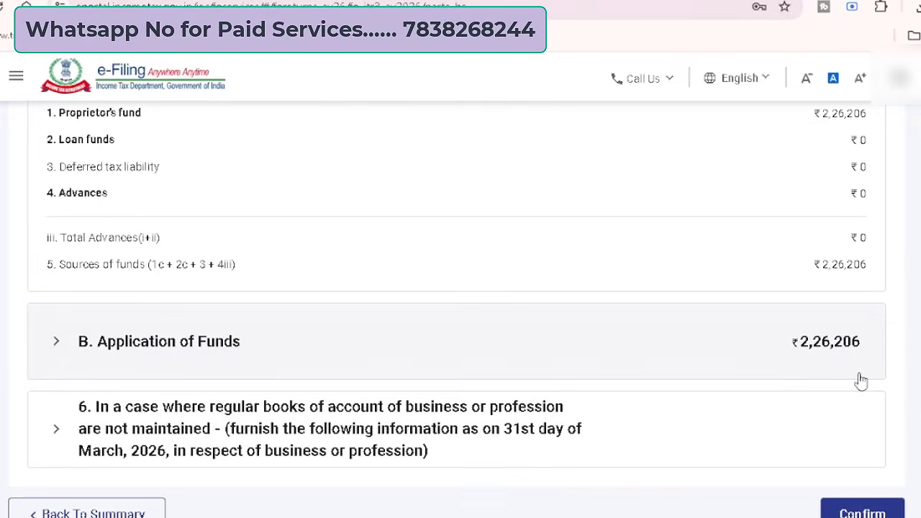
{"action": "scroll", "coordinate": [460, 309], "scroll_direction": "down", "scroll_amount": 2}
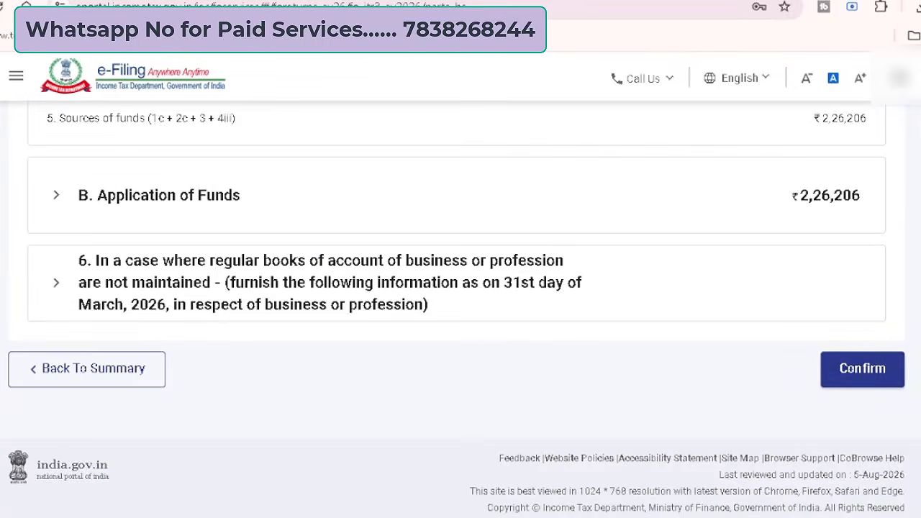
{"action": "left_click", "coordinate": [864, 369]}
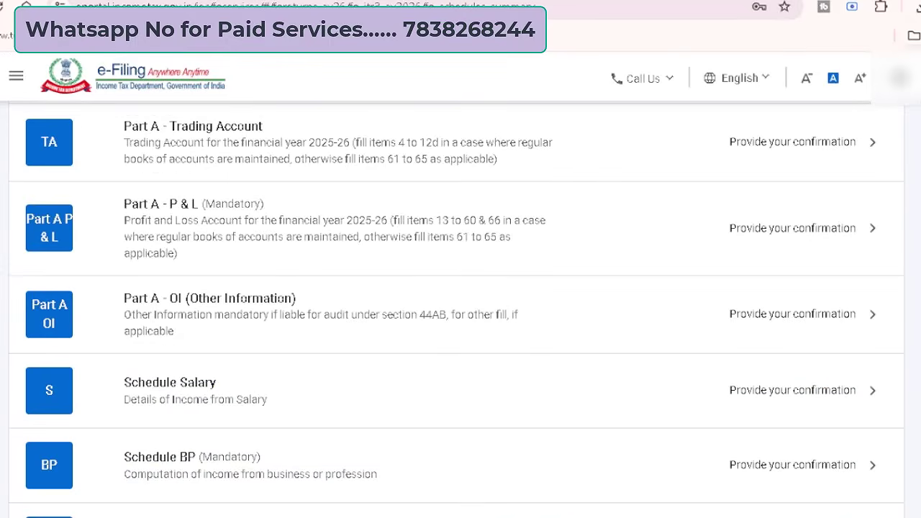
Open the Part A - Trading Account schedule at its intraday and Futures & Options trading items.
{"action": "scroll", "coordinate": [460, 310], "scroll_direction": "up", "scroll_amount": 2}
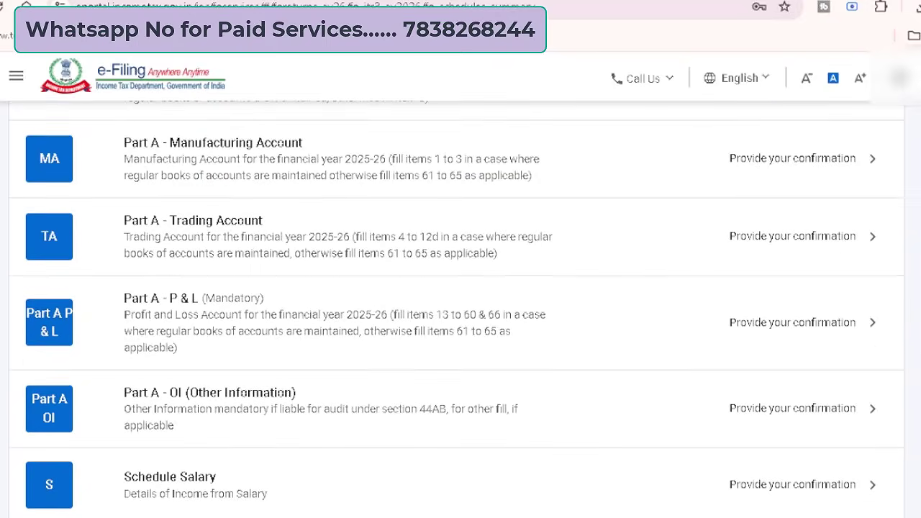
{"action": "scroll", "coordinate": [461, 309], "scroll_direction": "up", "scroll_amount": 2}
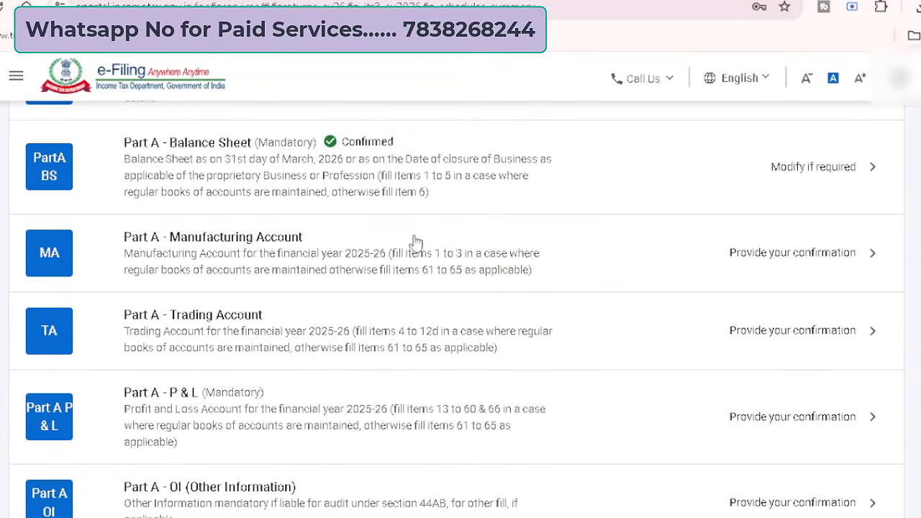
{"action": "left_click", "coordinate": [335, 333]}
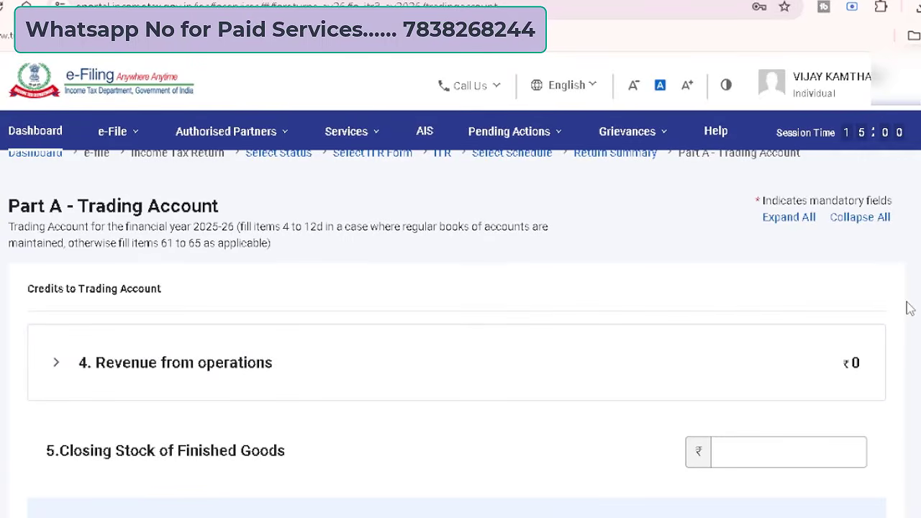
{"action": "scroll", "coordinate": [910, 308], "scroll_direction": "down", "scroll_amount": 5}
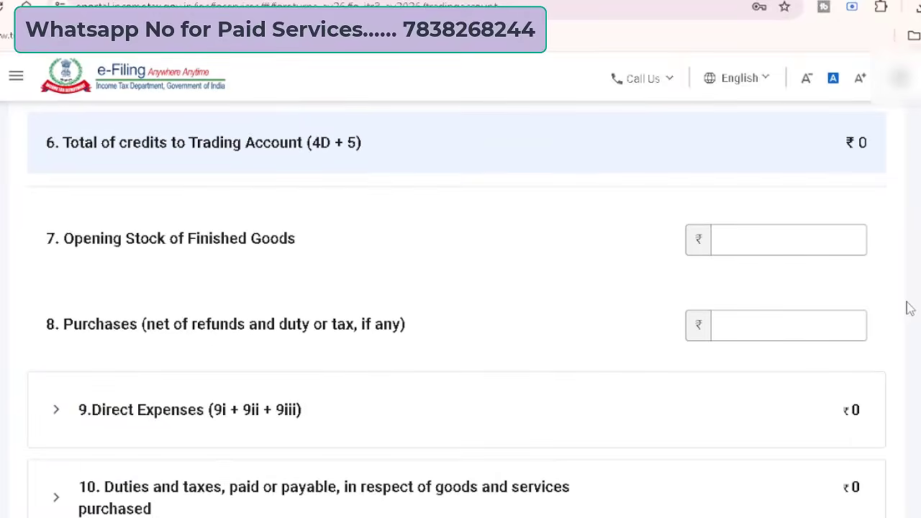
{"action": "scroll", "coordinate": [910, 308], "scroll_direction": "down", "scroll_amount": 5}
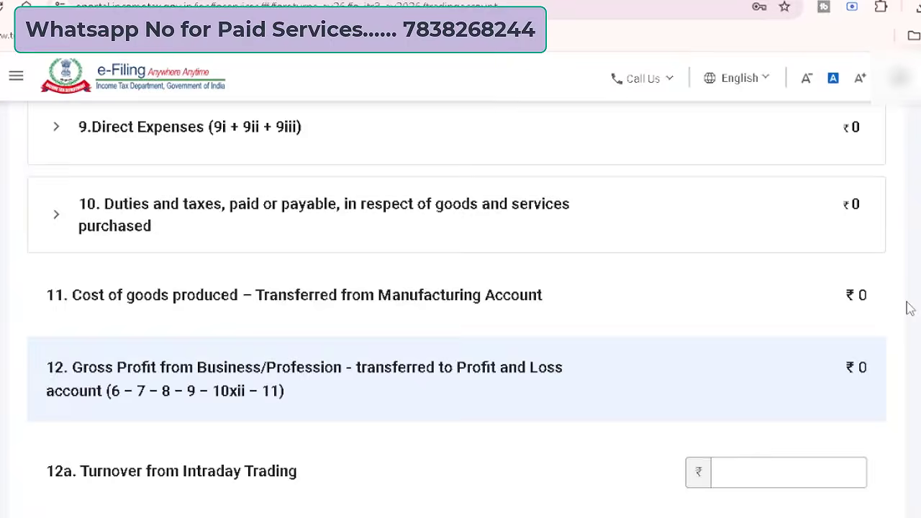
{"action": "scroll", "coordinate": [911, 308], "scroll_direction": "down", "scroll_amount": 3}
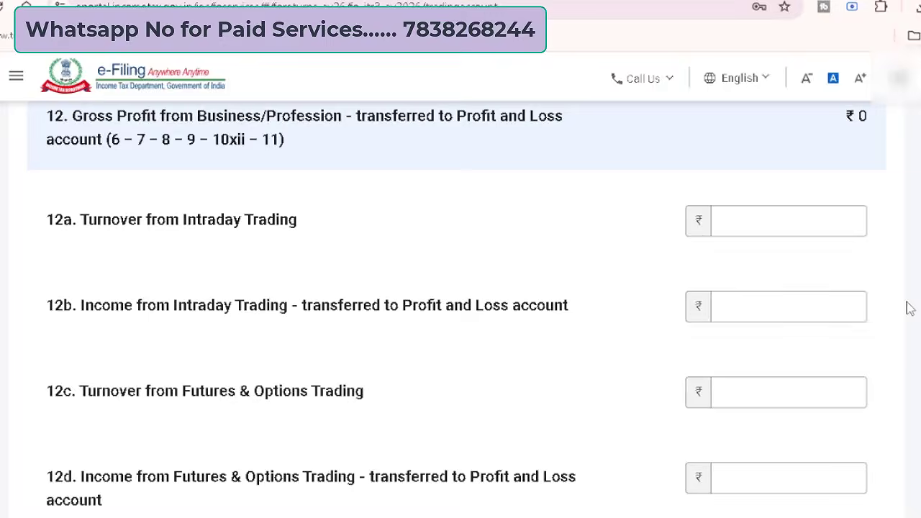
{"action": "scroll", "coordinate": [910, 308], "scroll_direction": "down", "scroll_amount": 1}
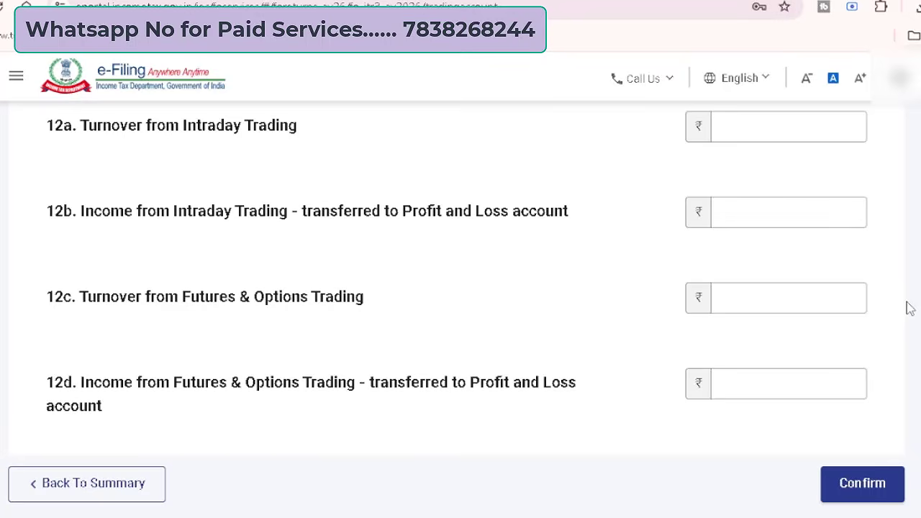
{"action": "scroll", "coordinate": [911, 308], "scroll_direction": "up", "scroll_amount": 1}
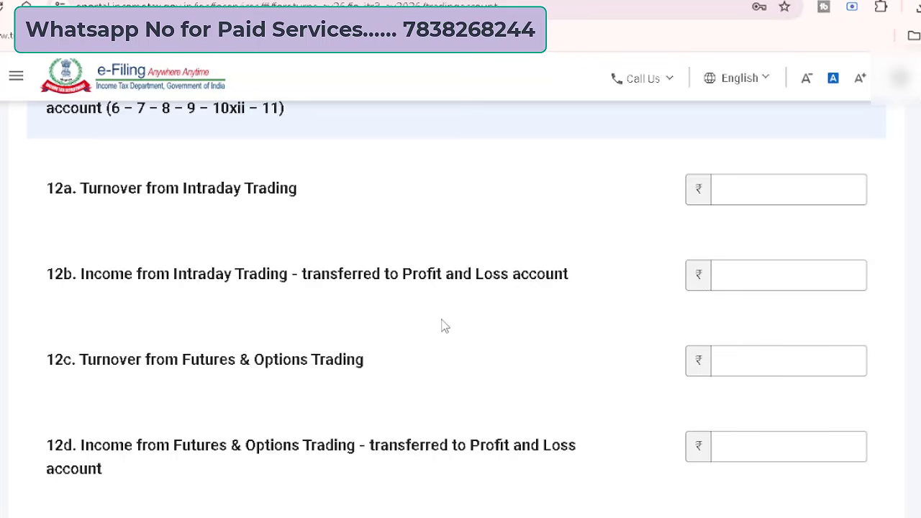
Set the Turnover from Intraday Trading to 75000 and the Income from Intraday Trading to -56888.
{"action": "left_click", "coordinate": [754, 184]}
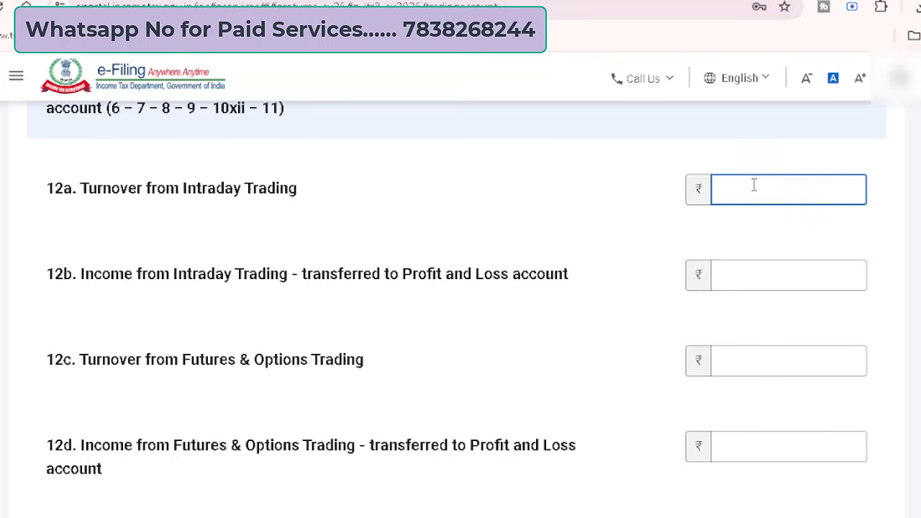
{"action": "type", "text": "75000"}
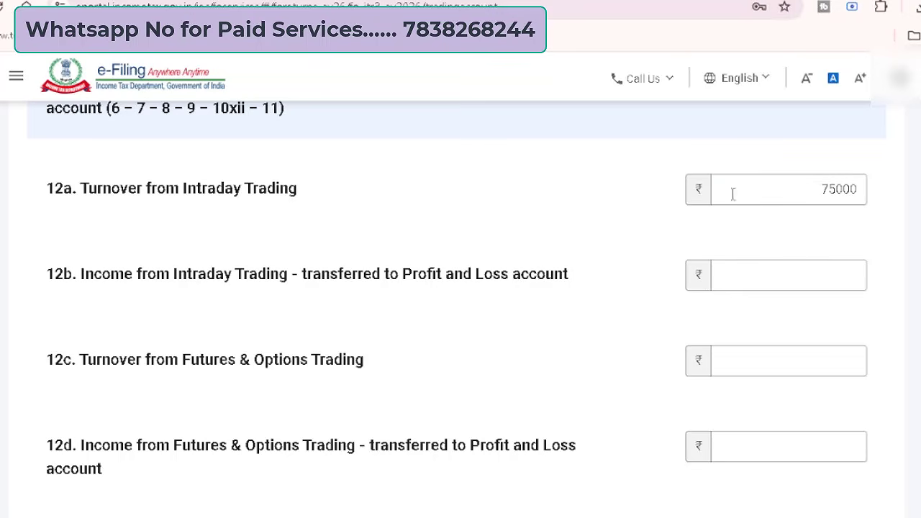
{"action": "left_click", "coordinate": [799, 268]}
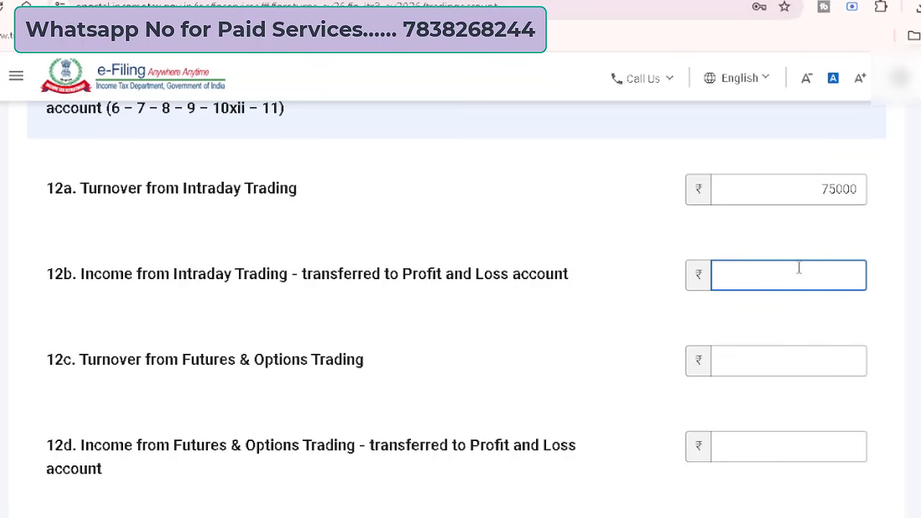
{"action": "type", "text": "-"}
{"action": "type", "text": "56888"}
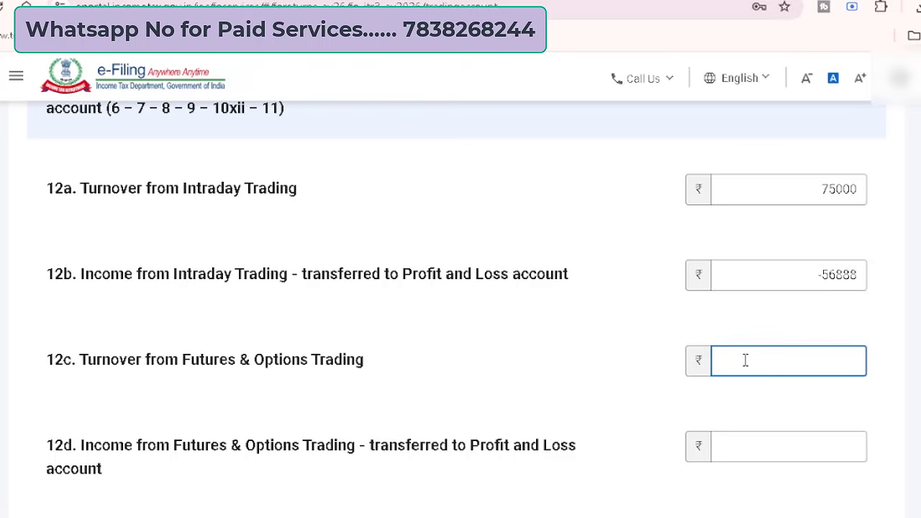
Set the Futures & Options turnover to 76540 and its income to -7656, and confirm the Trading Account schedule.
{"action": "type", "text": "76540"}
{"action": "left_click", "coordinate": [901, 377]}
{"action": "scroll", "coordinate": [904, 379], "scroll_direction": "down", "scroll_amount": 2}
{"action": "left_click", "coordinate": [841, 344]}
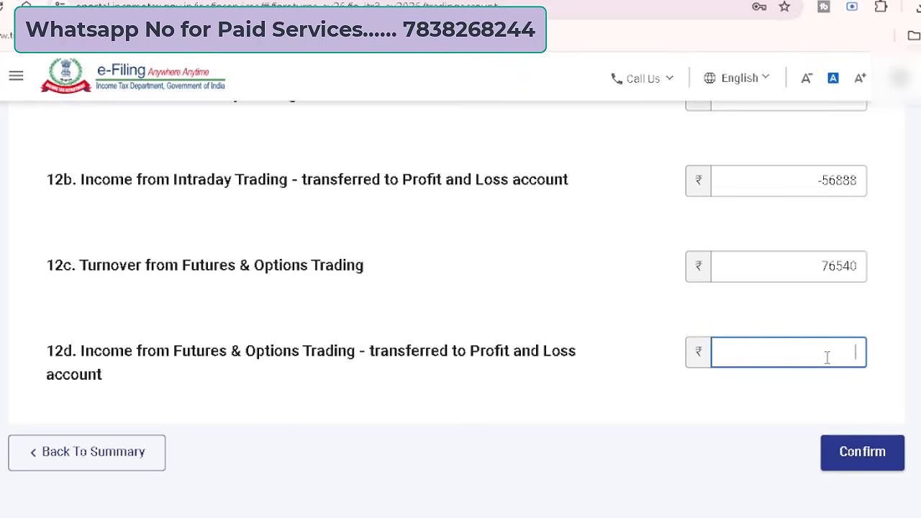
{"action": "type", "text": "-"}
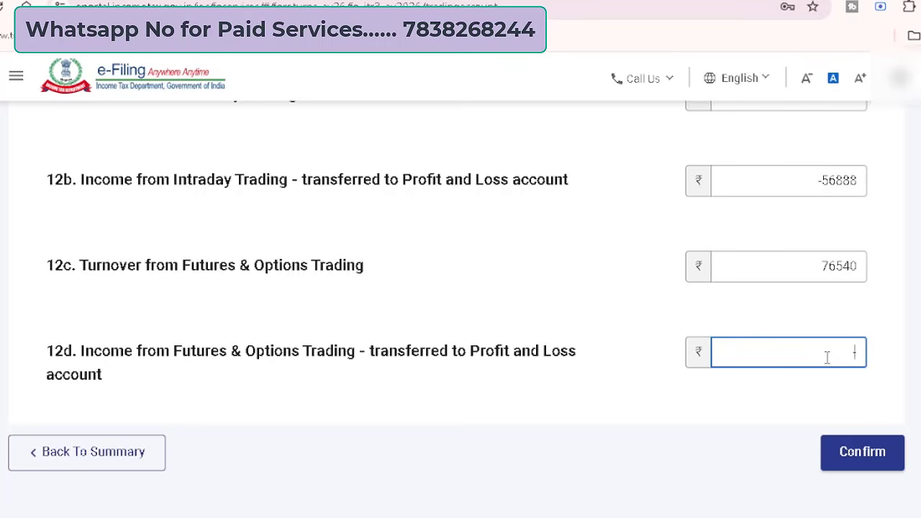
{"action": "type", "text": "7656"}
{"action": "left_click", "coordinate": [891, 352]}
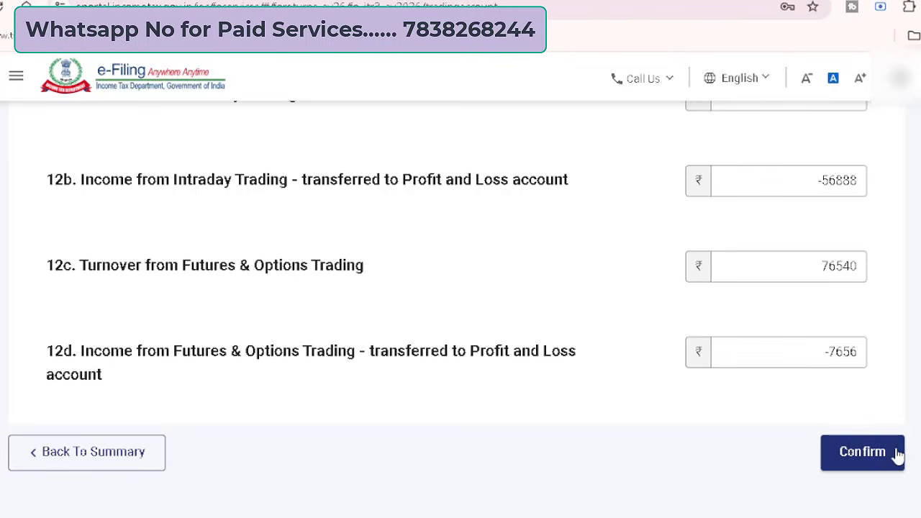
{"action": "left_click", "coordinate": [871, 455]}
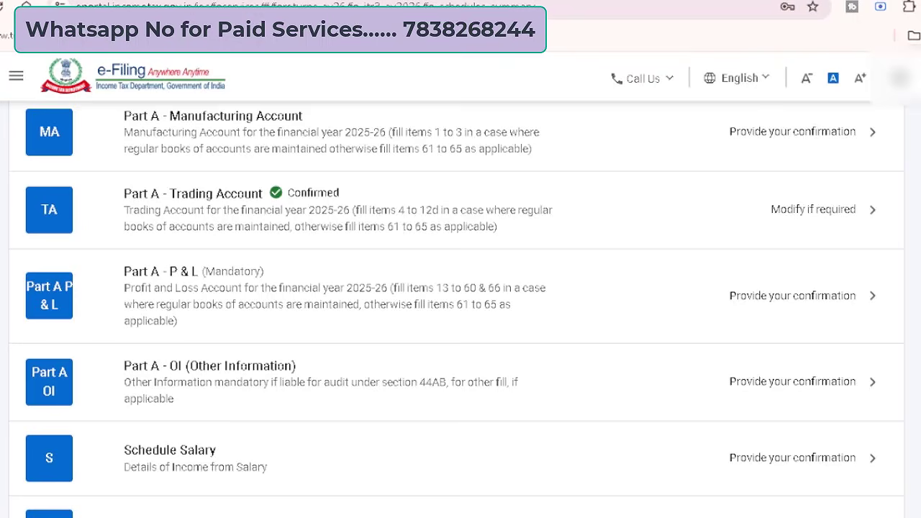
Open the Part A - P & L schedule, check its entries down to the speculative activity items, and confirm it.
{"action": "left_click", "coordinate": [310, 288]}
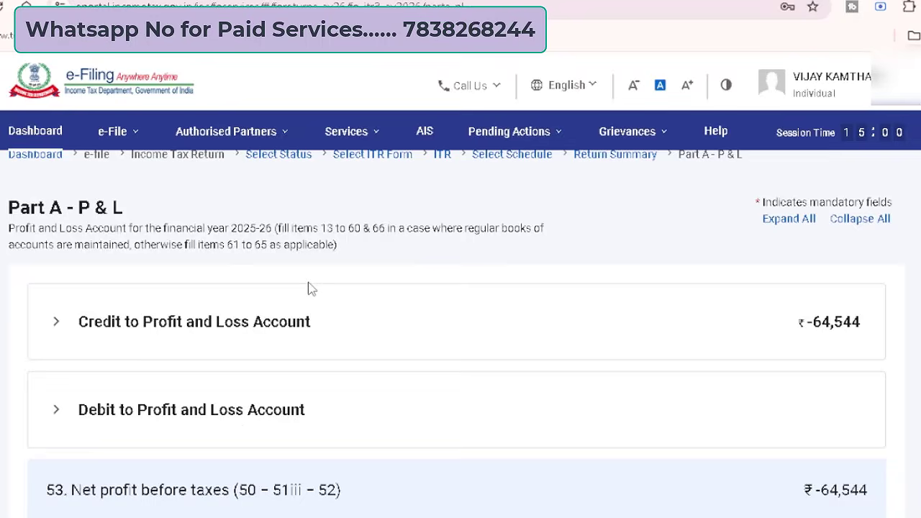
{"action": "scroll", "coordinate": [310, 288], "scroll_direction": "down", "scroll_amount": 2}
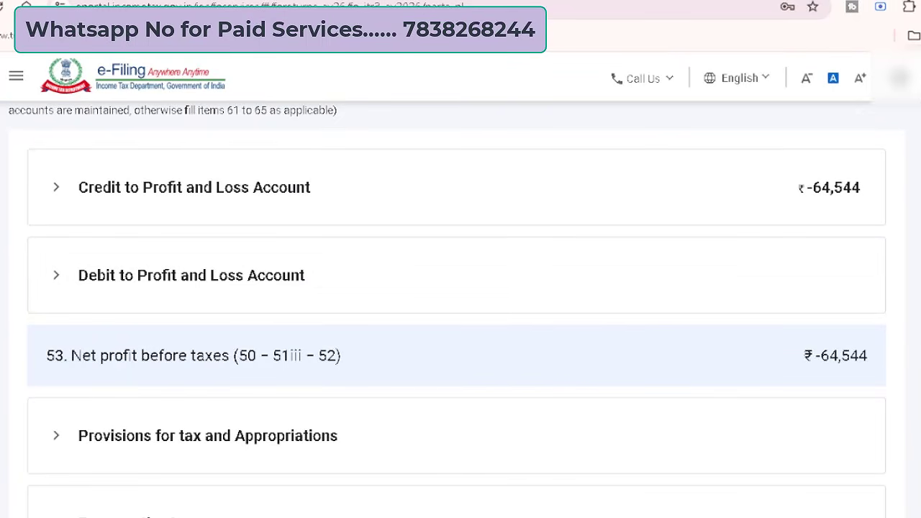
{"action": "scroll", "coordinate": [457, 309], "scroll_direction": "down", "scroll_amount": 3}
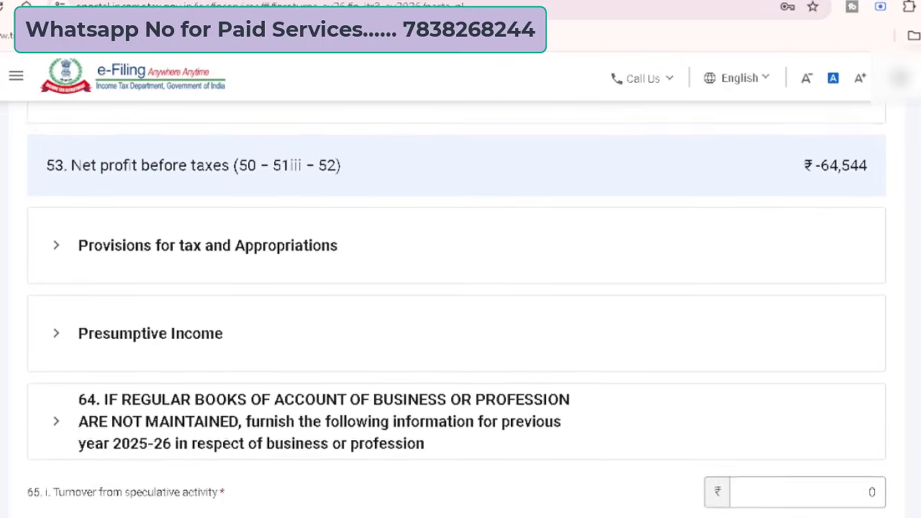
{"action": "scroll", "coordinate": [457, 310], "scroll_direction": "down", "scroll_amount": 3}
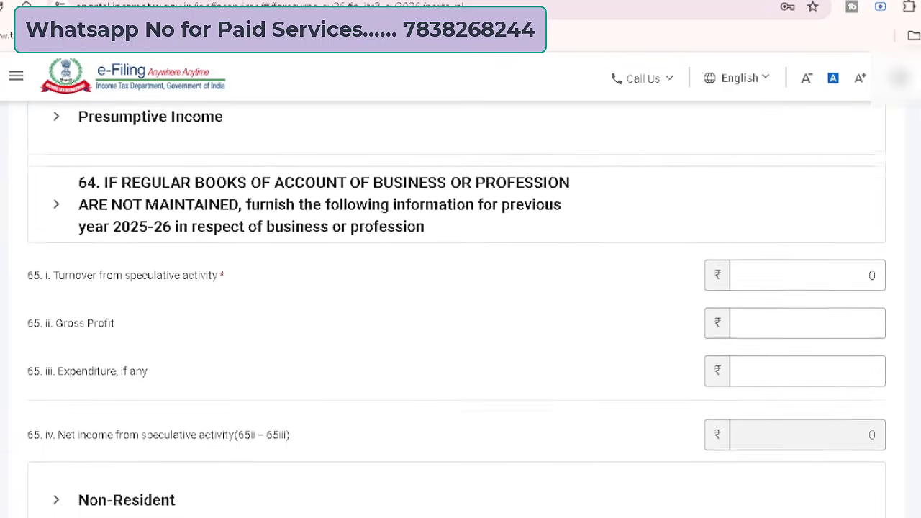
{"action": "scroll", "coordinate": [457, 310], "scroll_direction": "down", "scroll_amount": 2}
{"action": "left_click", "coordinate": [871, 455]}
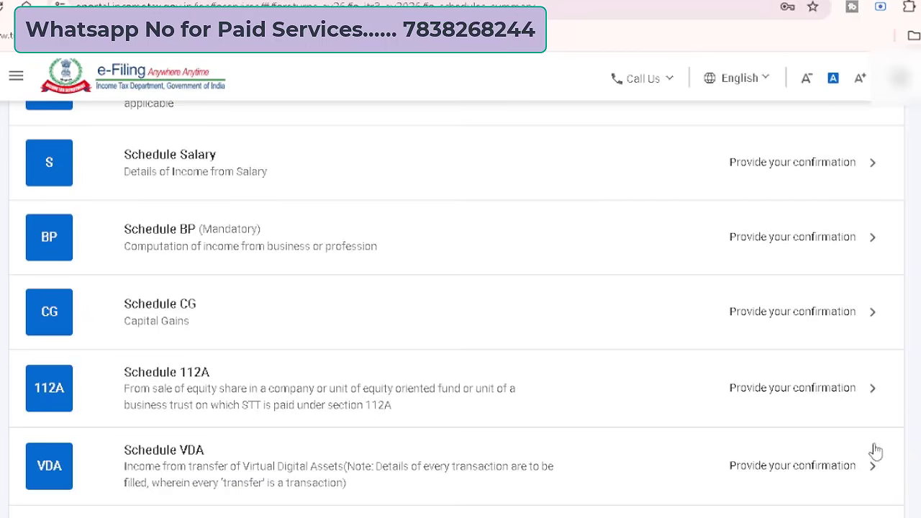
Open Schedule BP, check the computation of business and speculative income, and confirm the schedule.
{"action": "scroll", "coordinate": [261, 264], "scroll_direction": "up", "scroll_amount": 4}
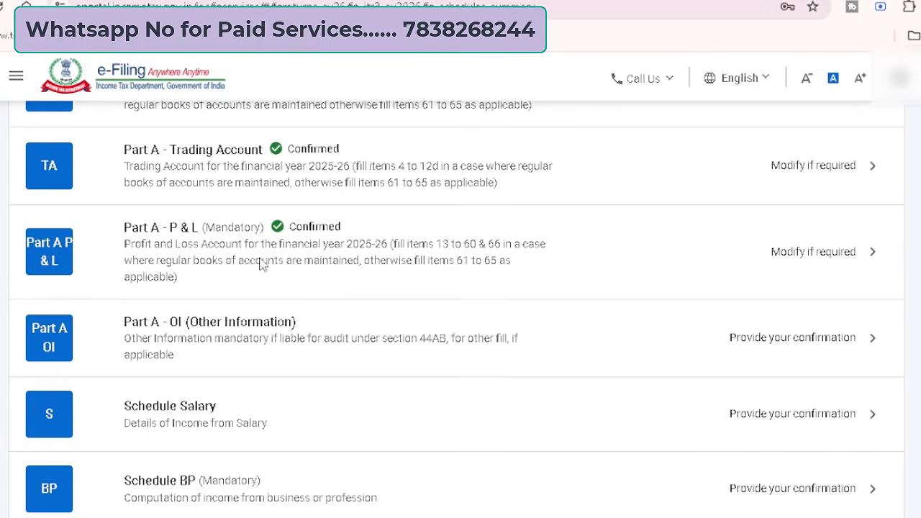
{"action": "scroll", "coordinate": [261, 264], "scroll_direction": "down", "scroll_amount": 3}
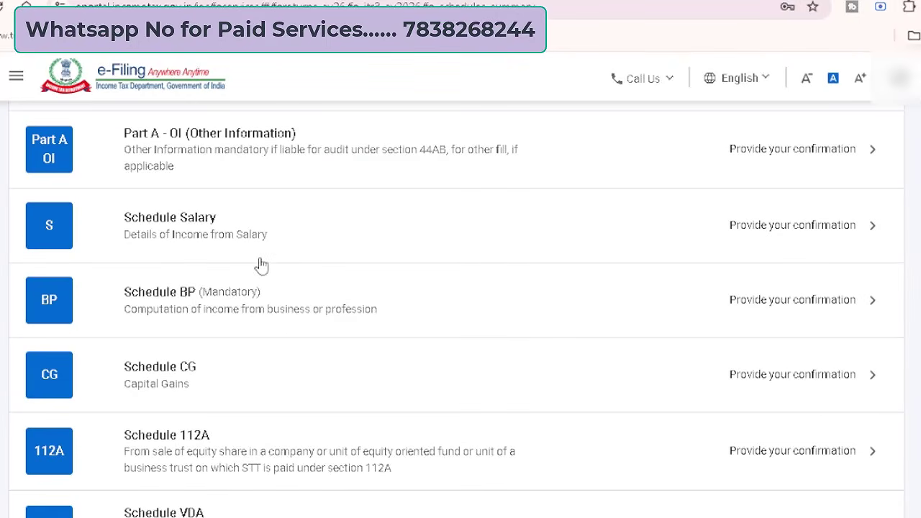
{"action": "left_click", "coordinate": [213, 318]}
{"action": "scroll", "coordinate": [381, 267], "scroll_direction": "down", "scroll_amount": 3}
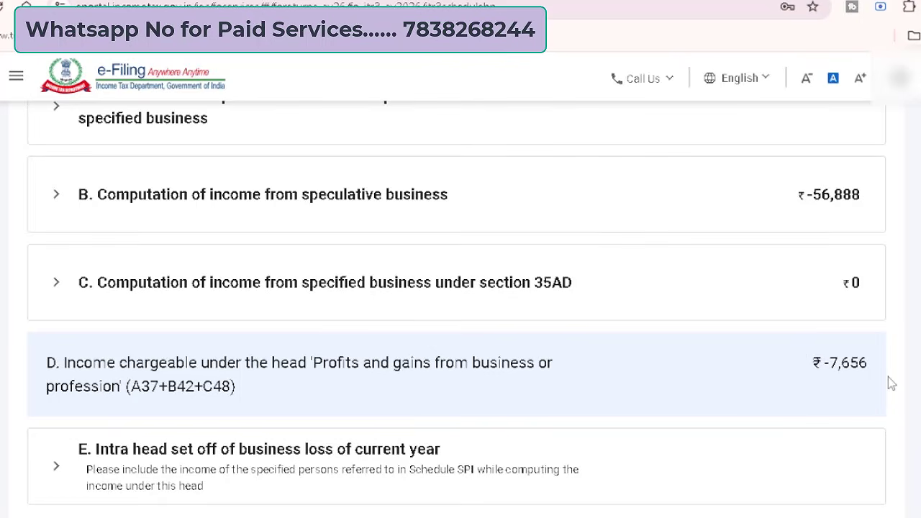
{"action": "scroll", "coordinate": [828, 406], "scroll_direction": "down", "scroll_amount": 2}
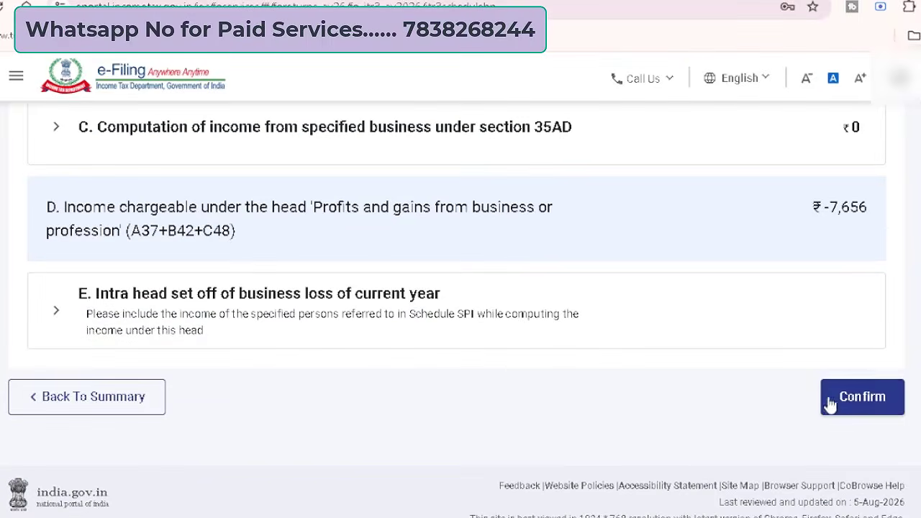
{"action": "left_click", "coordinate": [872, 396]}
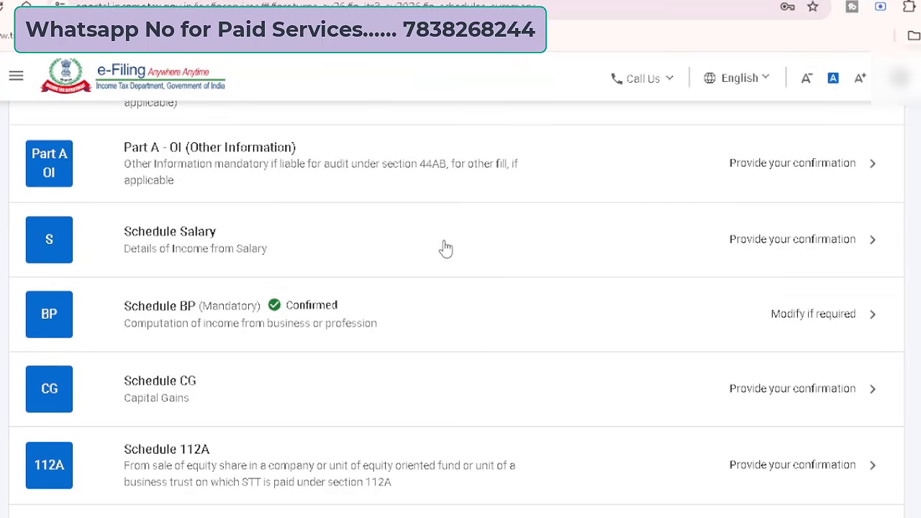
Open Schedule VDA, accept the section 234C notice, and start a new entry for income from transfer of virtual digital assets.
{"action": "scroll", "coordinate": [445, 249], "scroll_direction": "down", "scroll_amount": 2}
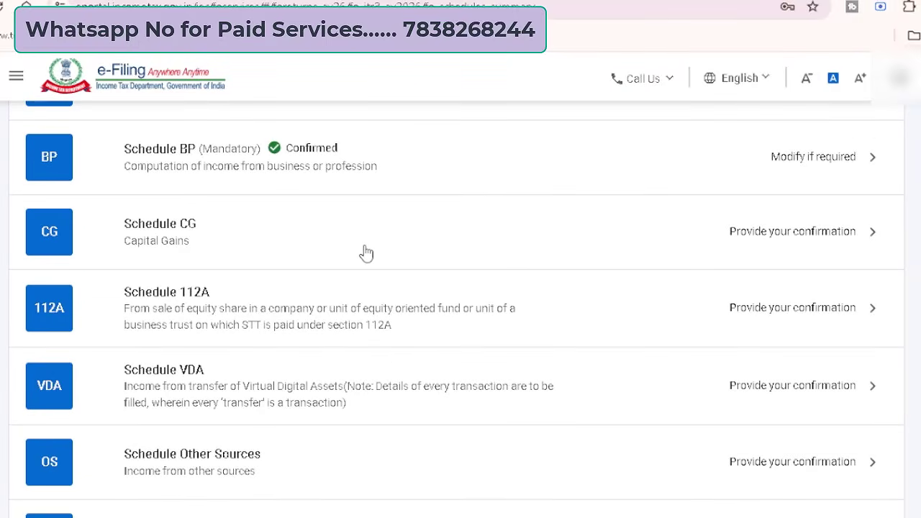
{"action": "scroll", "coordinate": [366, 252], "scroll_direction": "down", "scroll_amount": 1}
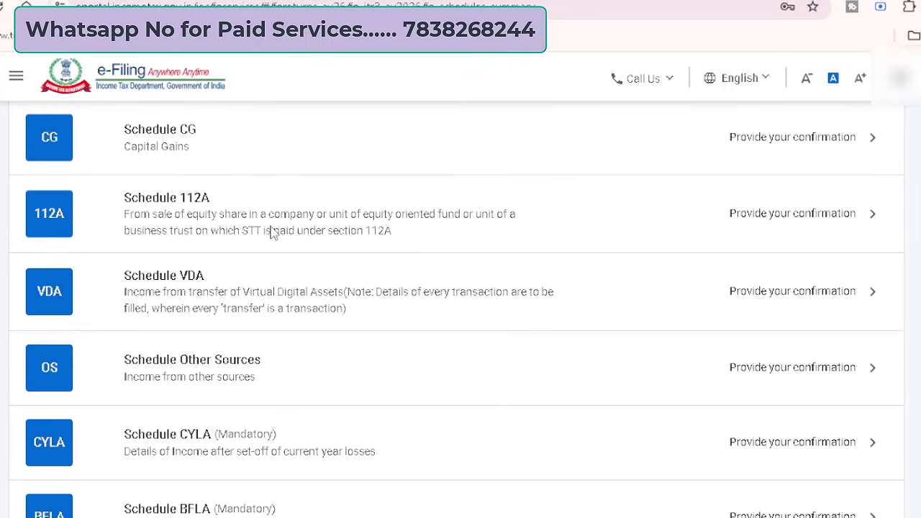
{"action": "scroll", "coordinate": [272, 233], "scroll_direction": "down", "scroll_amount": 1}
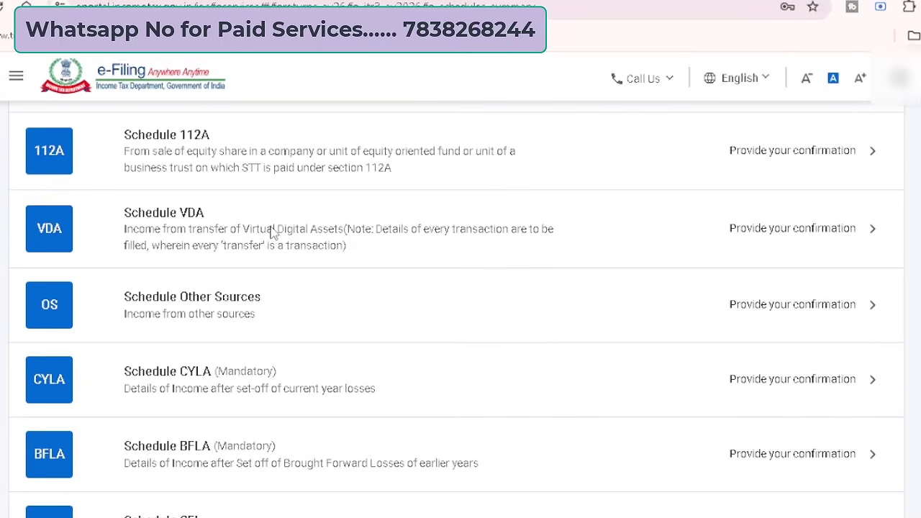
{"action": "left_click", "coordinate": [325, 219]}
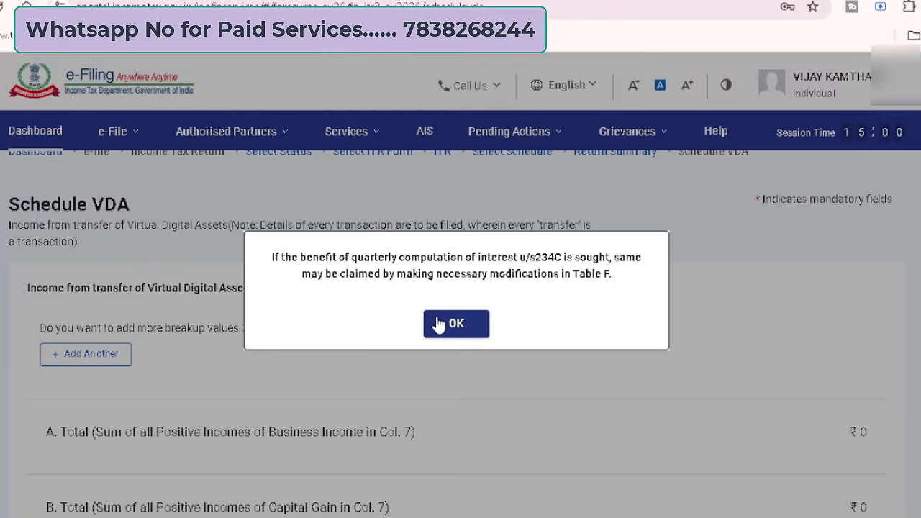
{"action": "left_click", "coordinate": [441, 325]}
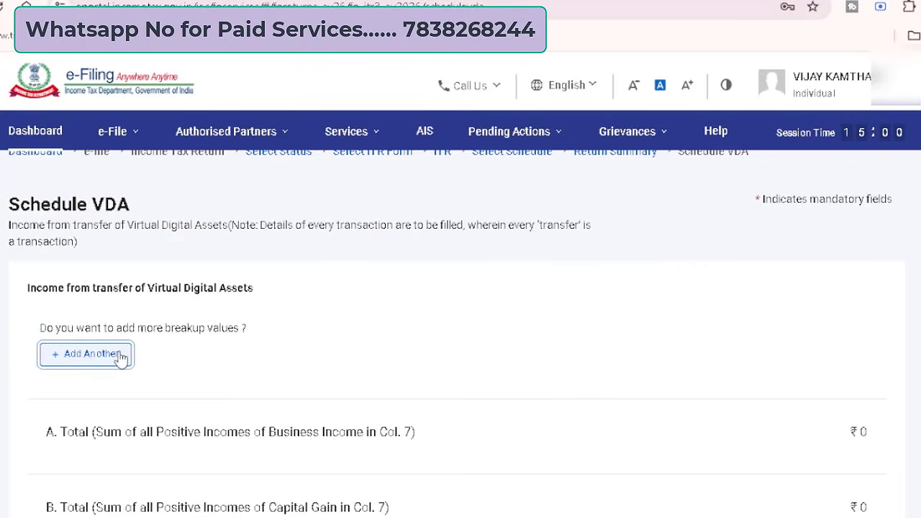
{"action": "left_click", "coordinate": [87, 354]}
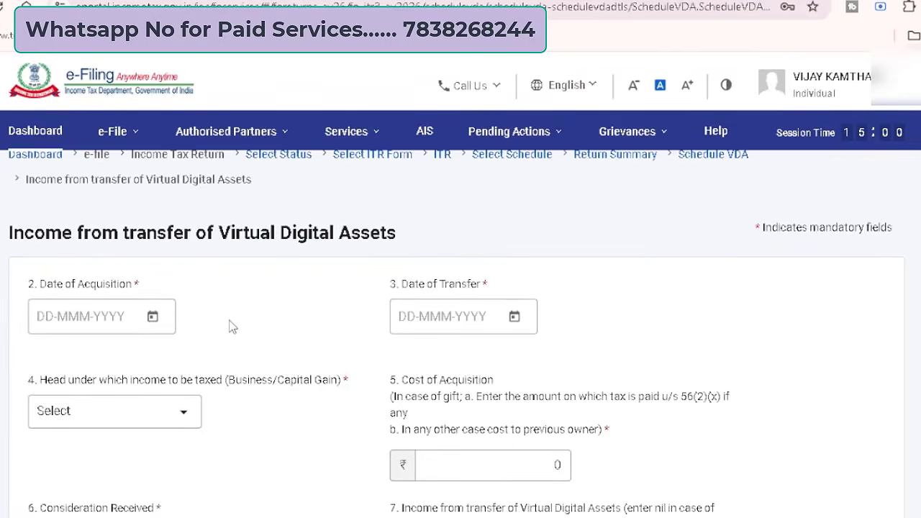
{"action": "scroll", "coordinate": [232, 327], "scroll_direction": "down", "scroll_amount": 2}
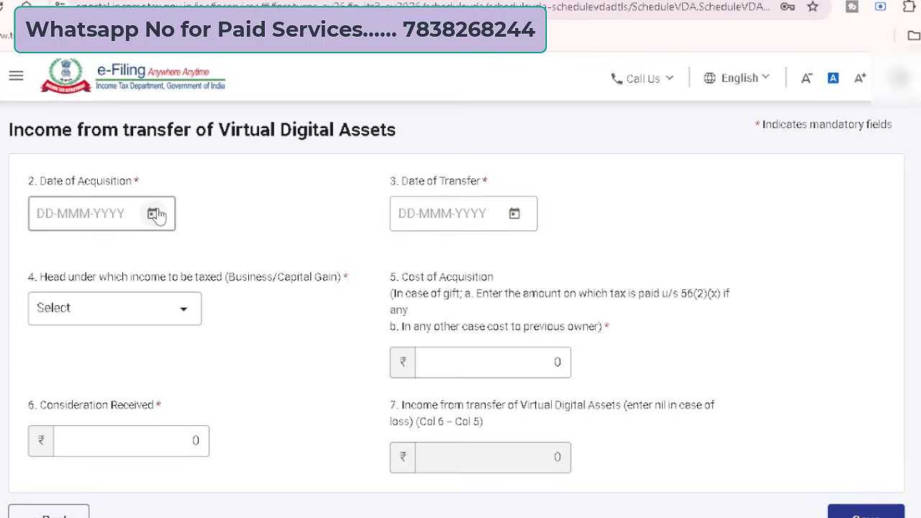
Try Capital Gain as the head of income in the virtual digital asset entry, and go back without saving it.
{"action": "left_click", "coordinate": [185, 311]}
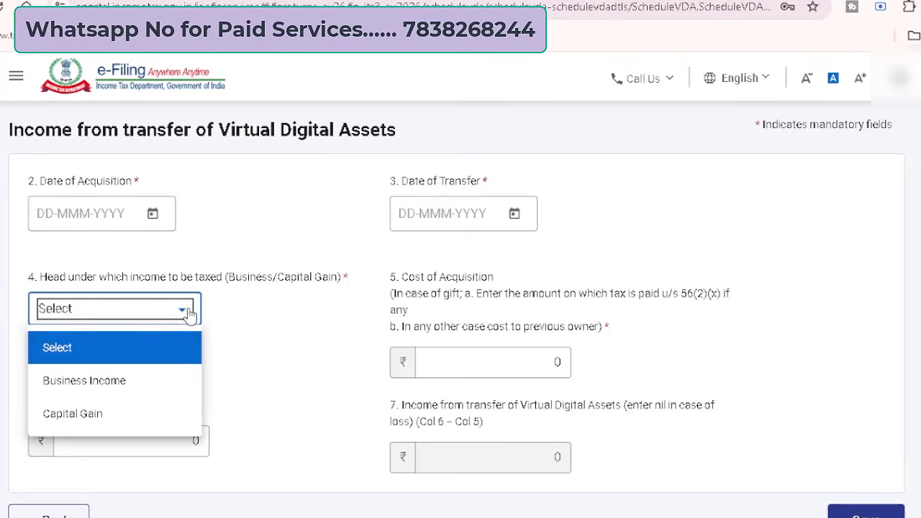
{"action": "left_click", "coordinate": [124, 416]}
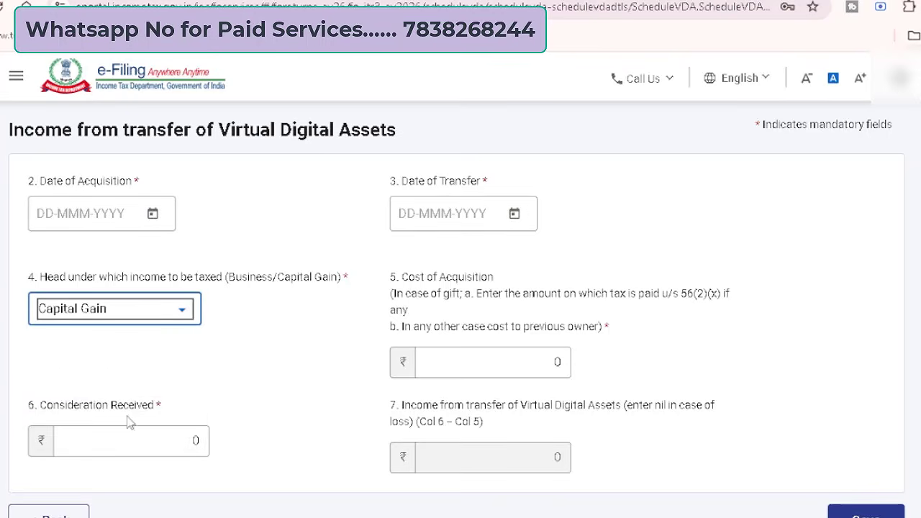
{"action": "left_click", "coordinate": [545, 361]}
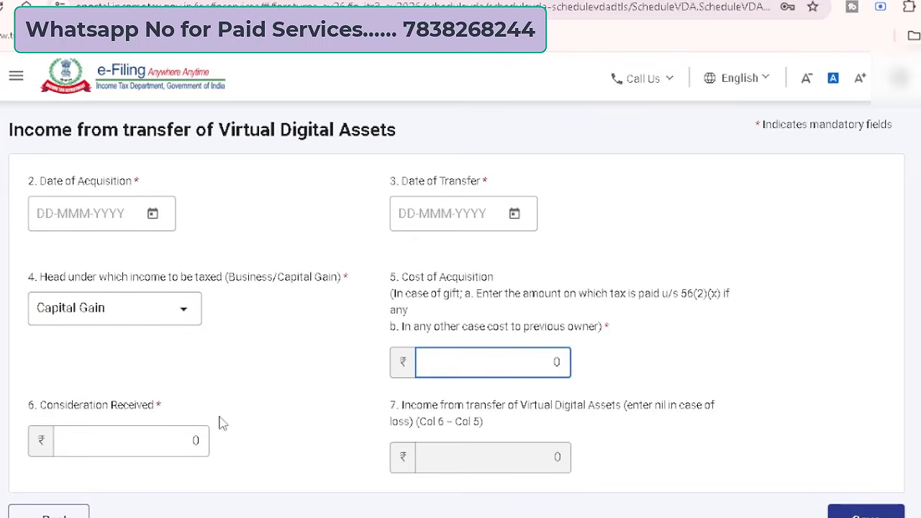
{"action": "left_click", "coordinate": [204, 440]}
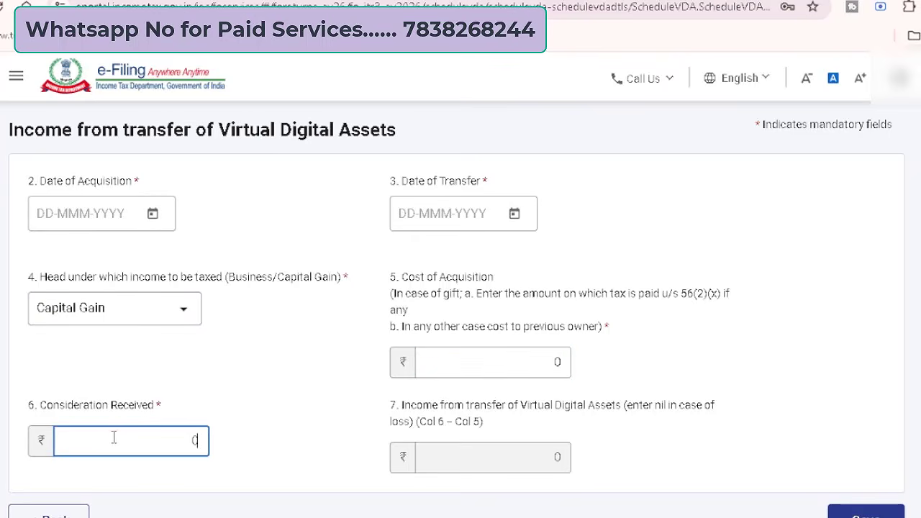
{"action": "left_click", "coordinate": [278, 412]}
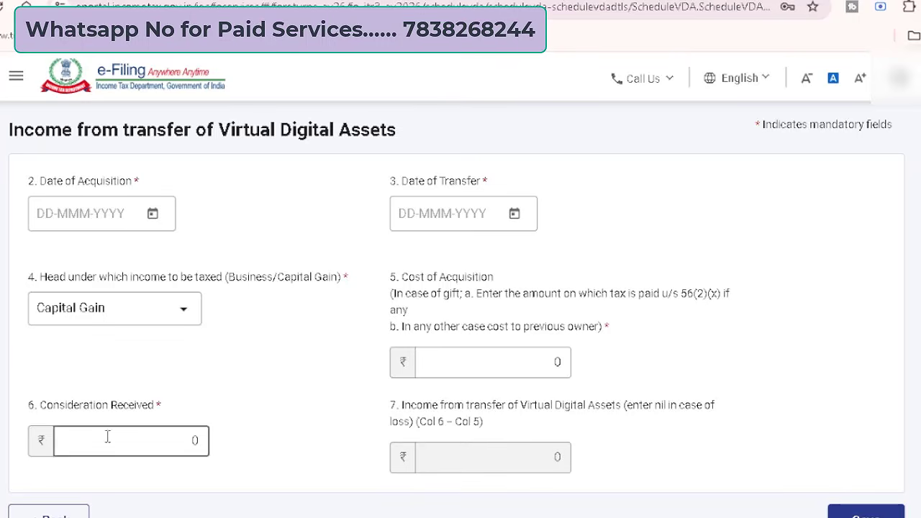
{"action": "left_click", "coordinate": [49, 513]}
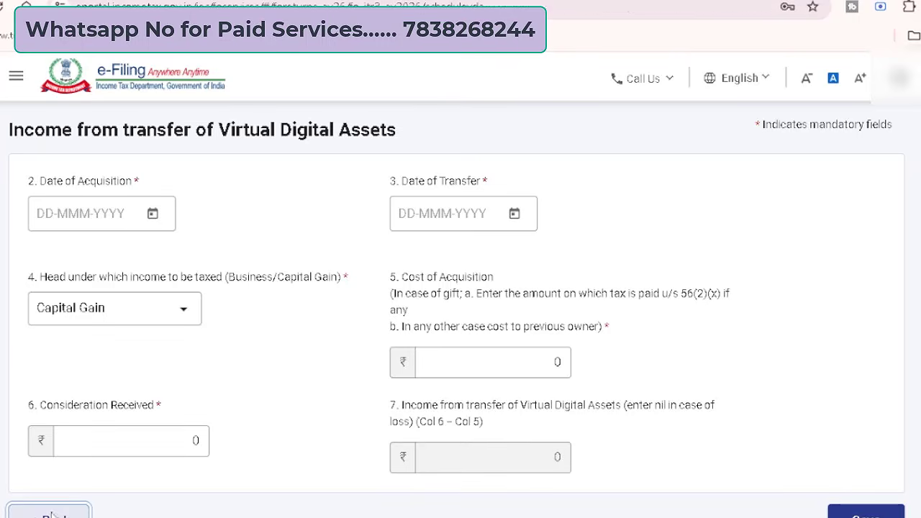
Examine the return summary for schedules still awaiting confirmation, through Schedules CYLA, BFLA and CFL to Part B - TI, Tax Paid and Part B - TTI.
{"action": "scroll", "coordinate": [383, 258], "scroll_direction": "down", "scroll_amount": 1}
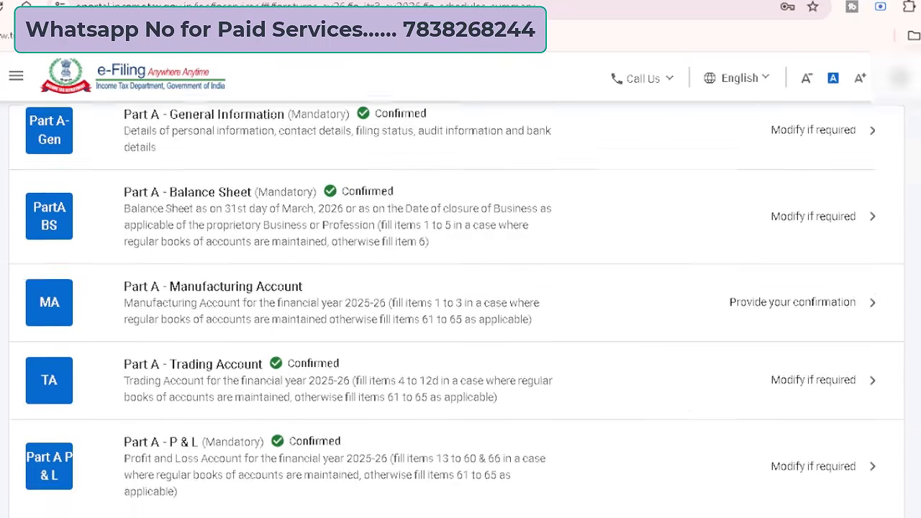
{"action": "scroll", "coordinate": [457, 315], "scroll_direction": "down", "scroll_amount": 10}
{"action": "scroll", "coordinate": [456, 316], "scroll_direction": "down", "scroll_amount": 2}
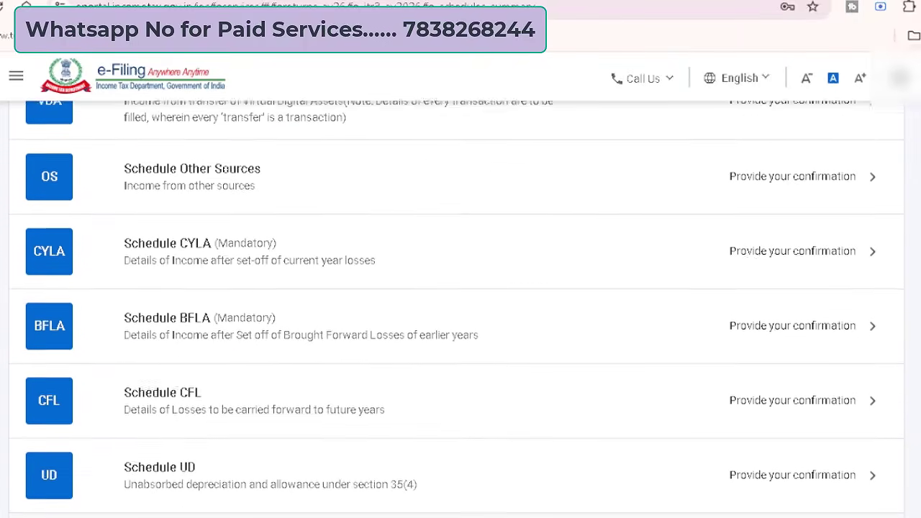
{"action": "scroll", "coordinate": [456, 315], "scroll_direction": "up", "scroll_amount": 2}
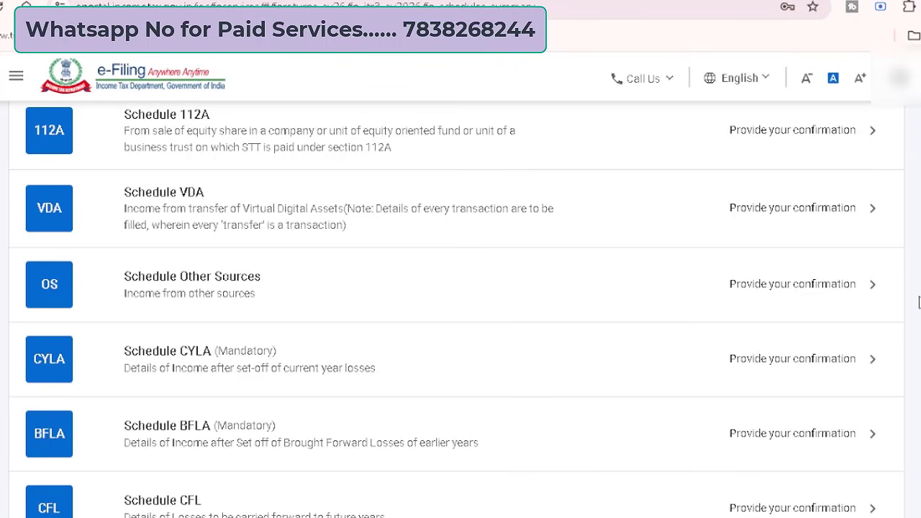
{"action": "scroll", "coordinate": [919, 302], "scroll_direction": "down", "scroll_amount": 3}
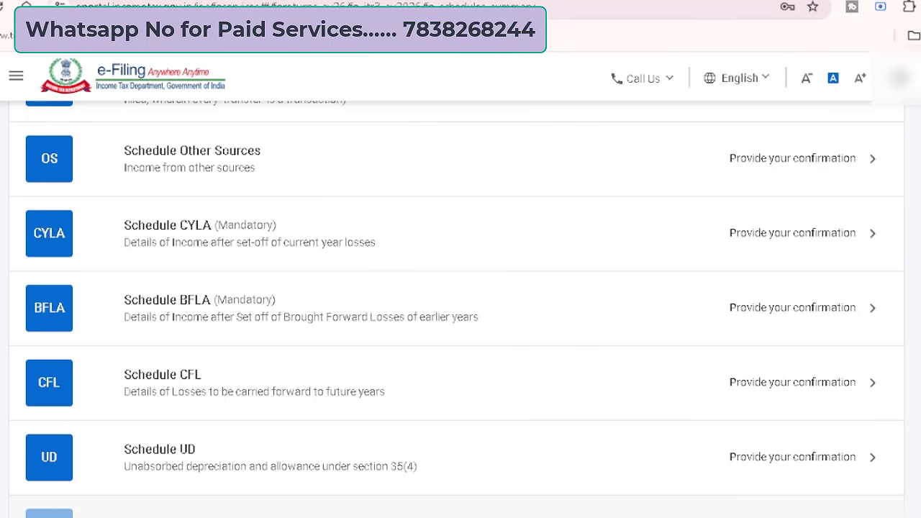
{"action": "scroll", "coordinate": [456, 307], "scroll_direction": "down", "scroll_amount": 5}
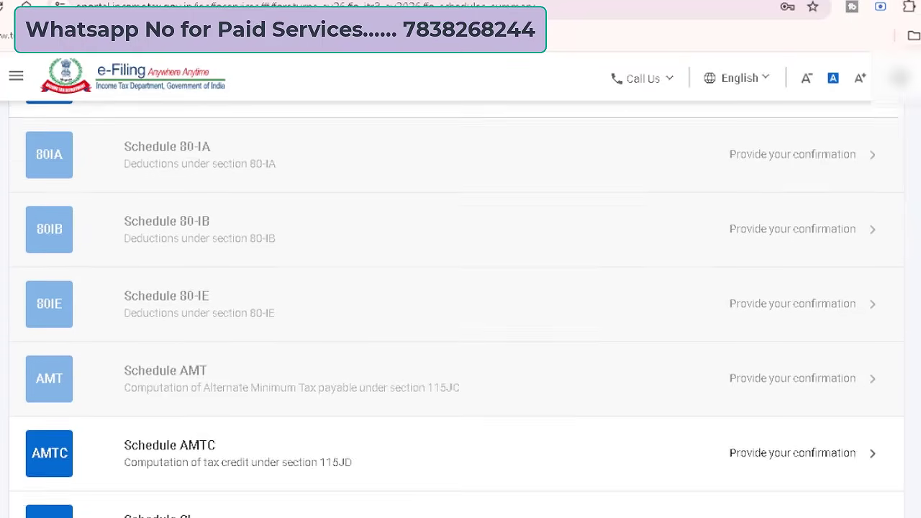
{"action": "scroll", "coordinate": [536, 239], "scroll_direction": "down", "scroll_amount": 4}
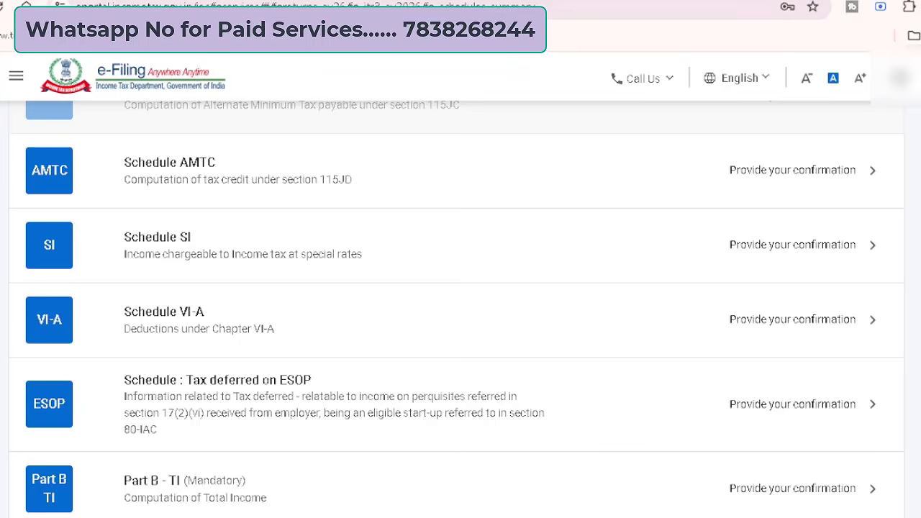
{"action": "scroll", "coordinate": [255, 291], "scroll_direction": "down", "scroll_amount": 5}
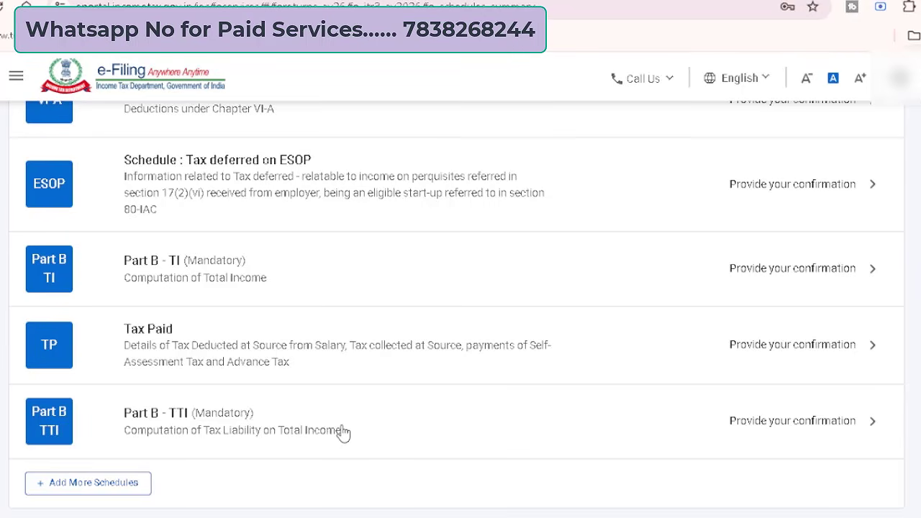
{"action": "scroll", "coordinate": [256, 269], "scroll_direction": "down", "scroll_amount": 1}
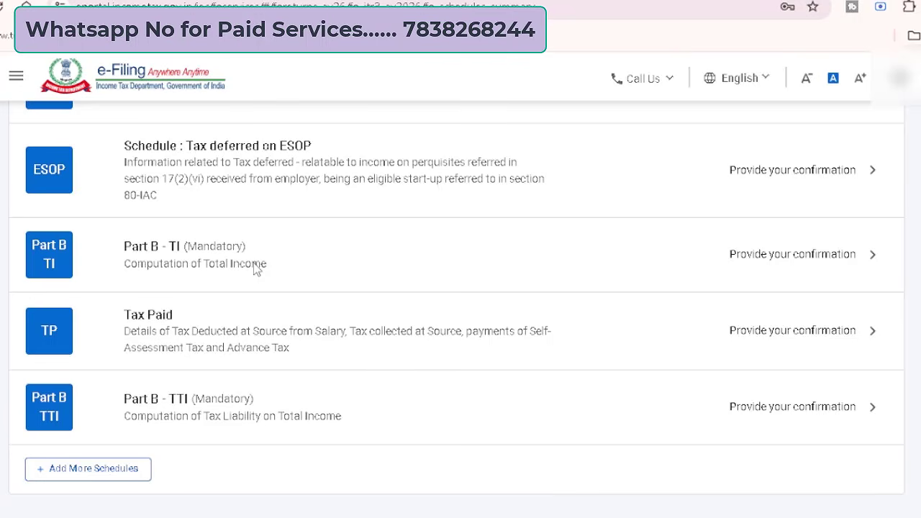
{"action": "scroll", "coordinate": [255, 268], "scroll_direction": "down", "scroll_amount": 2}
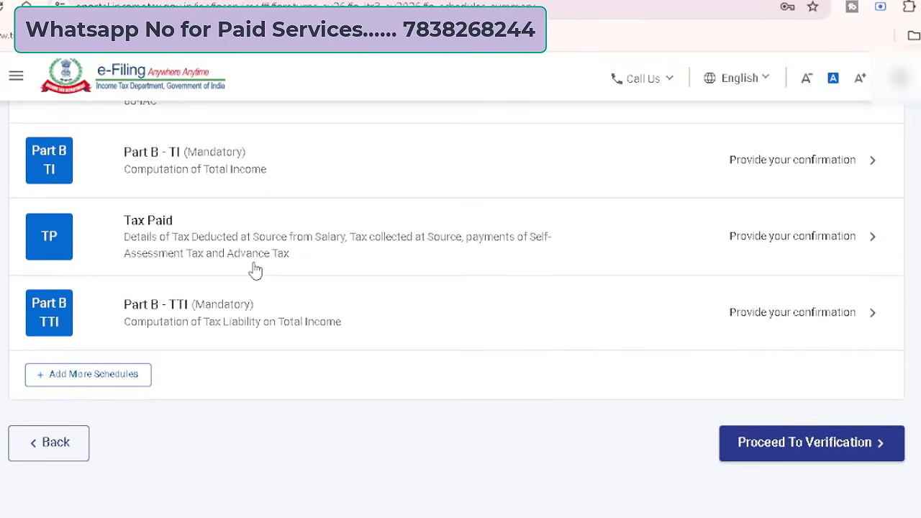